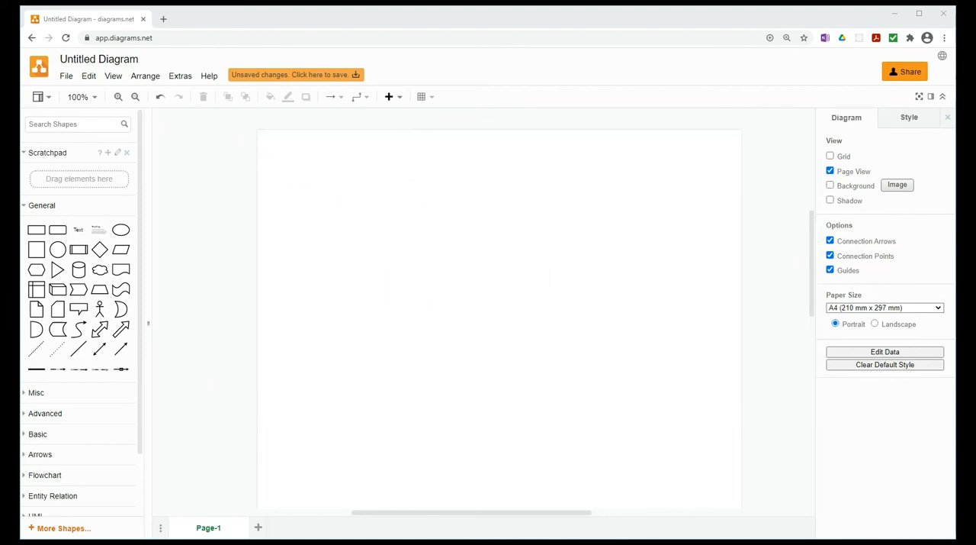
{"action": "key", "text": "ctrl+shift+g"}
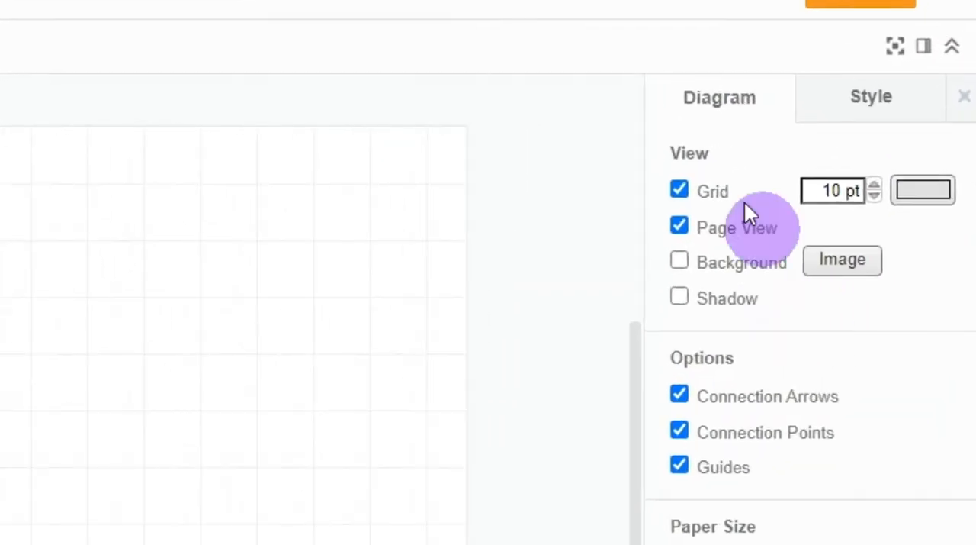
{"action": "left_click", "coordinate": [681, 190]}
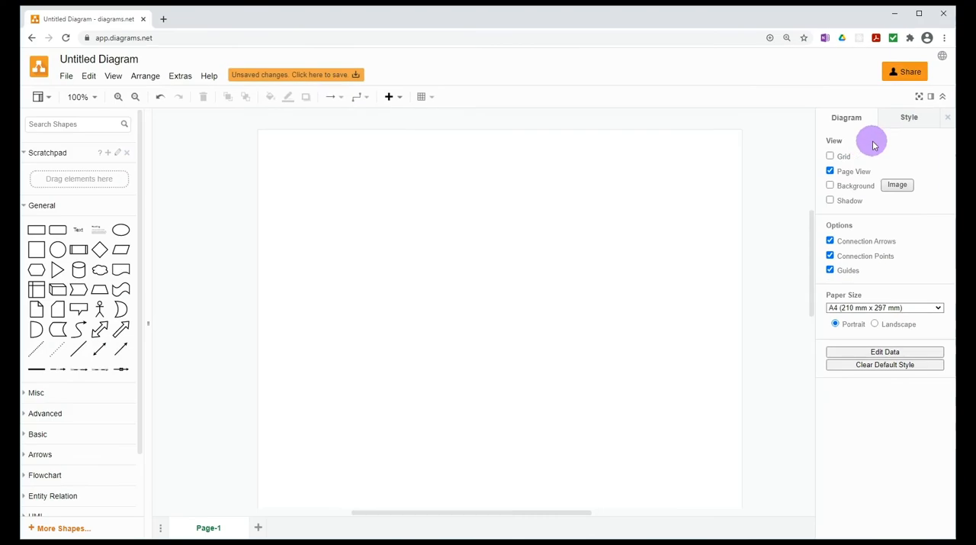
{"action": "left_click", "coordinate": [47, 101]}
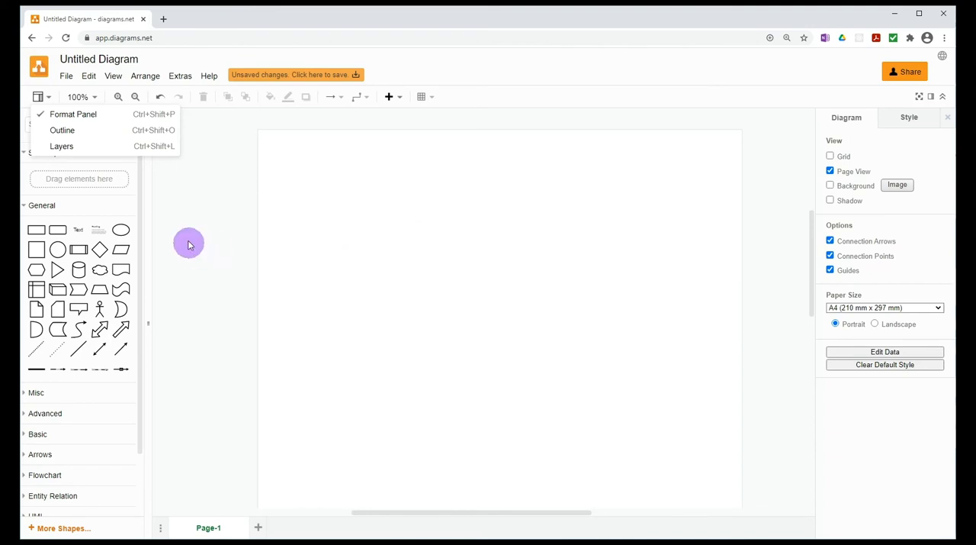
{"action": "left_click", "coordinate": [222, 225]}
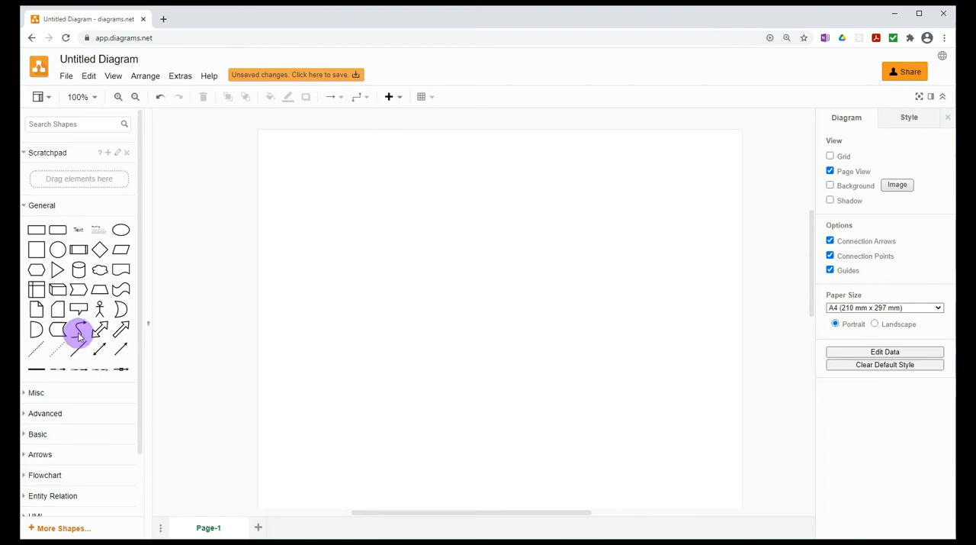
Place a square from the General shapes in the upper-left area of the page
{"action": "mouse_move", "coordinate": [37, 250]}
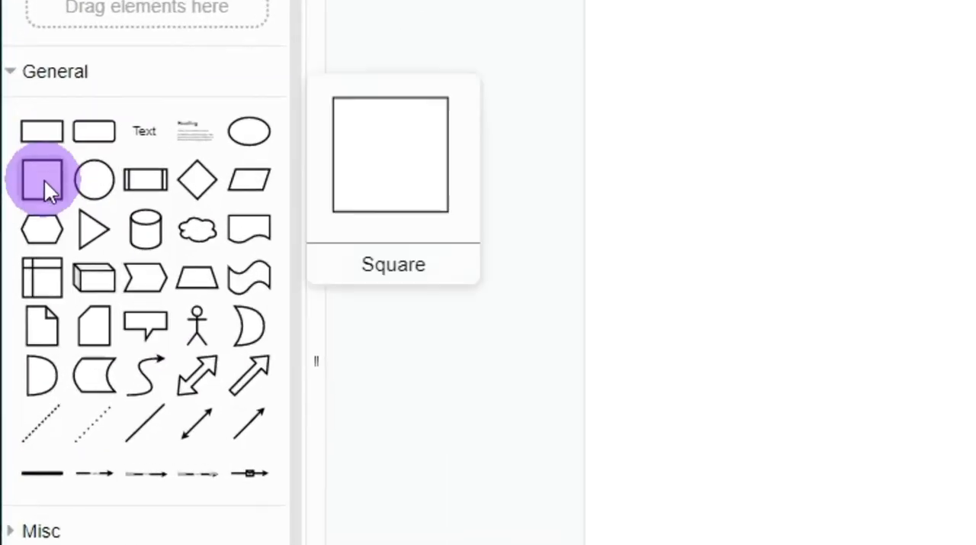
{"action": "left_click_drag", "start_coordinate": [46, 173], "coordinate": [543, 143]}
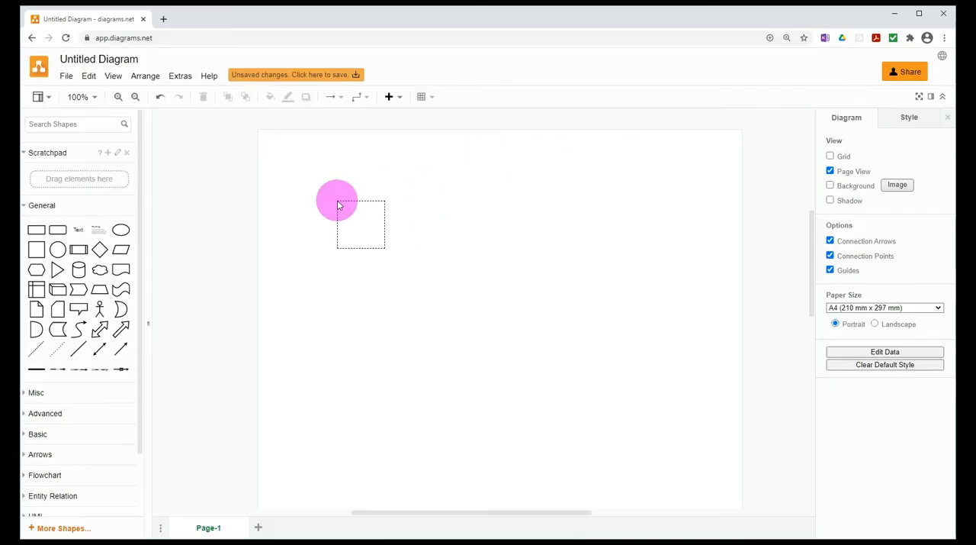
{"action": "left_click_drag", "start_coordinate": [338, 204], "coordinate": [339, 204]}
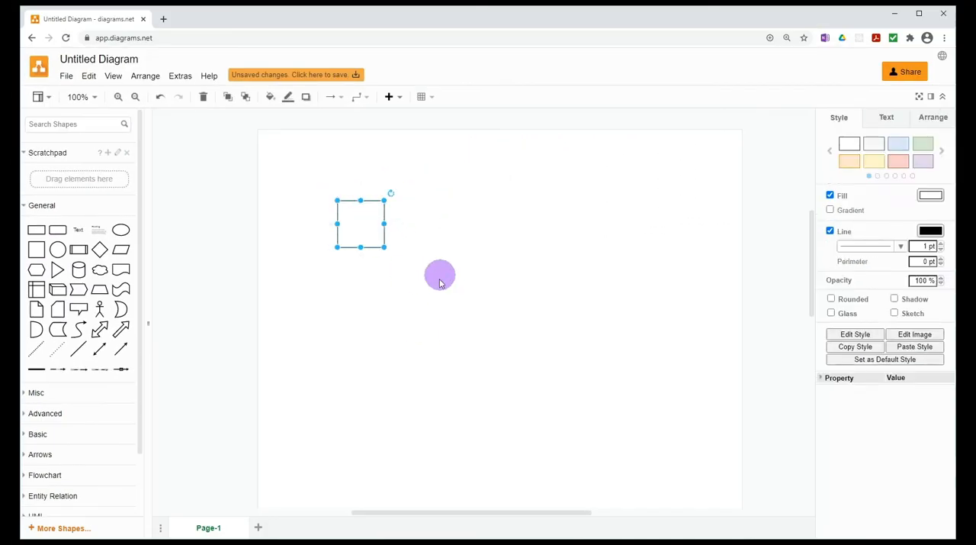
{"action": "left_click", "coordinate": [421, 273]}
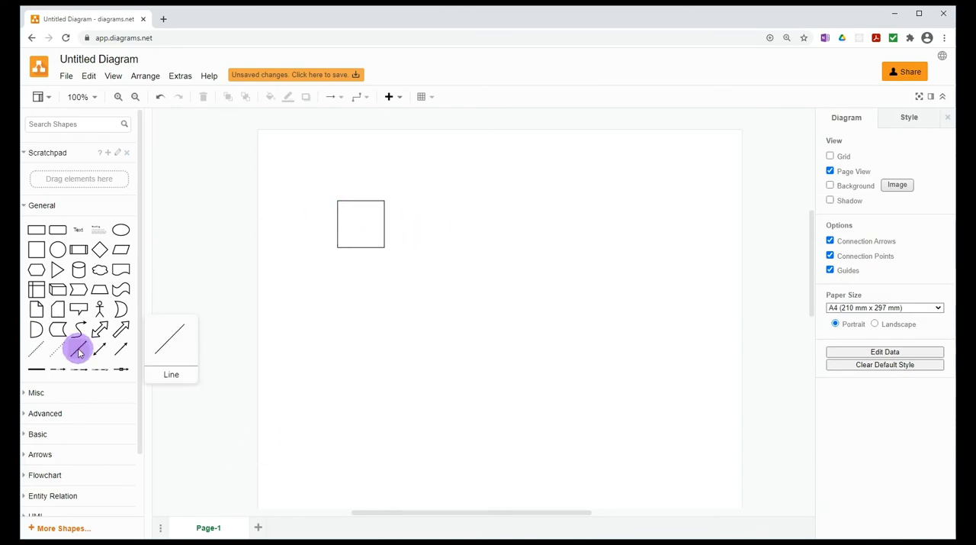
Add a plain line and attach its ends to the square's top-right and bottom-left corners as a diagonal
{"action": "left_click_drag", "start_coordinate": [95, 404], "coordinate": [563, 292]}
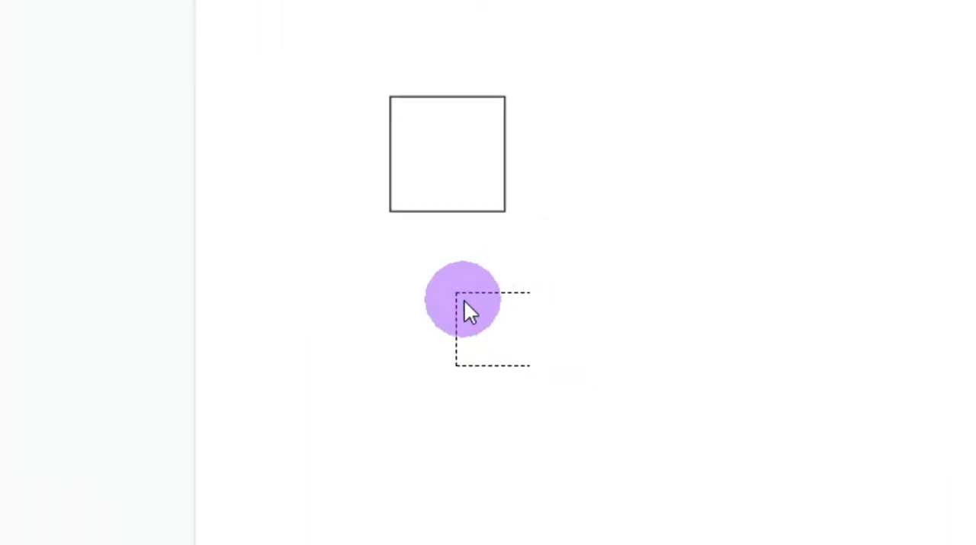
{"action": "left_click_drag", "start_coordinate": [470, 311], "coordinate": [470, 311]}
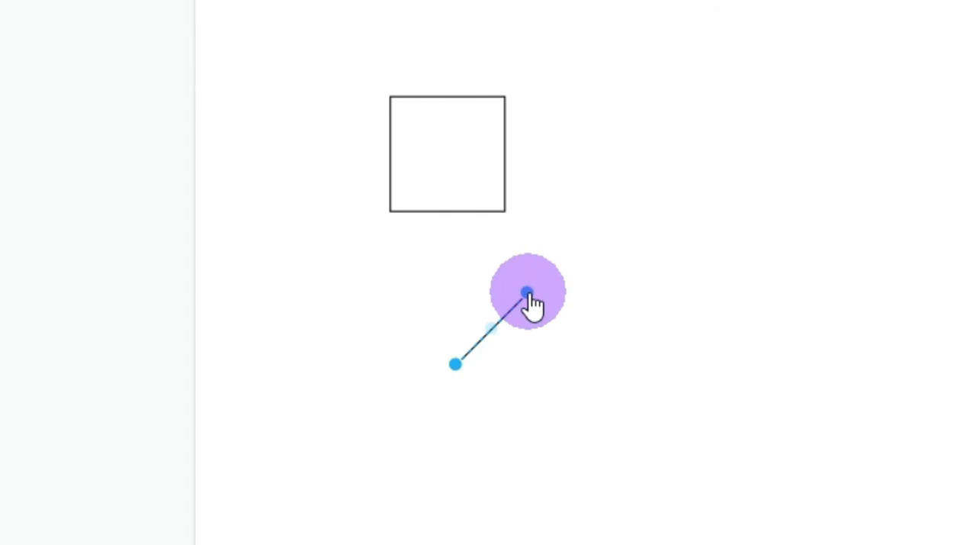
{"action": "left_click_drag", "start_coordinate": [527, 293], "coordinate": [506, 97]}
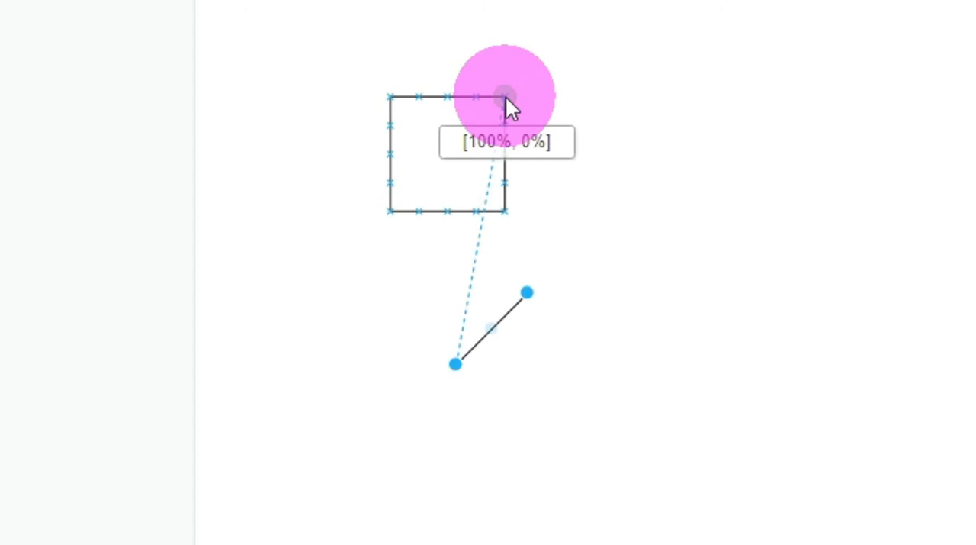
{"action": "left_click_drag", "start_coordinate": [506, 97], "coordinate": [505, 96]}
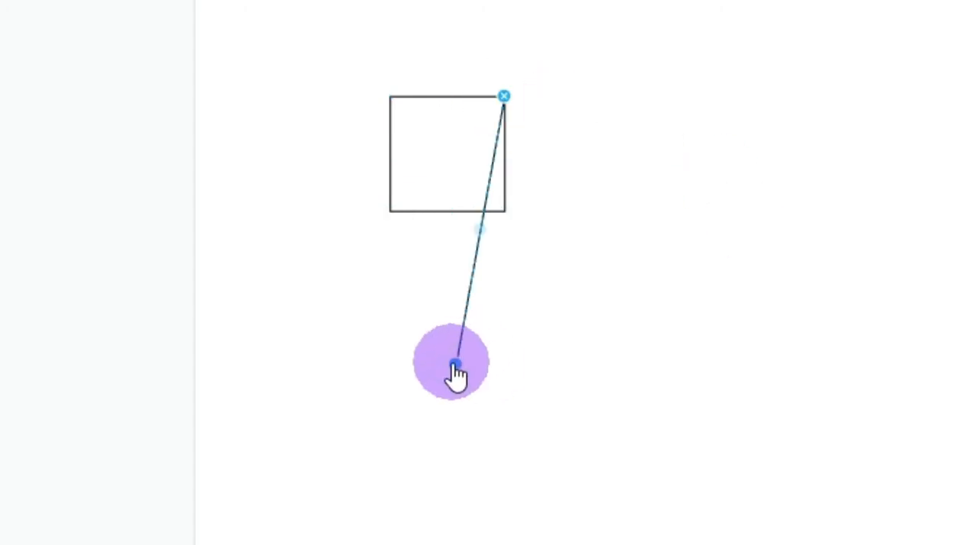
{"action": "left_click_drag", "start_coordinate": [456, 366], "coordinate": [391, 211]}
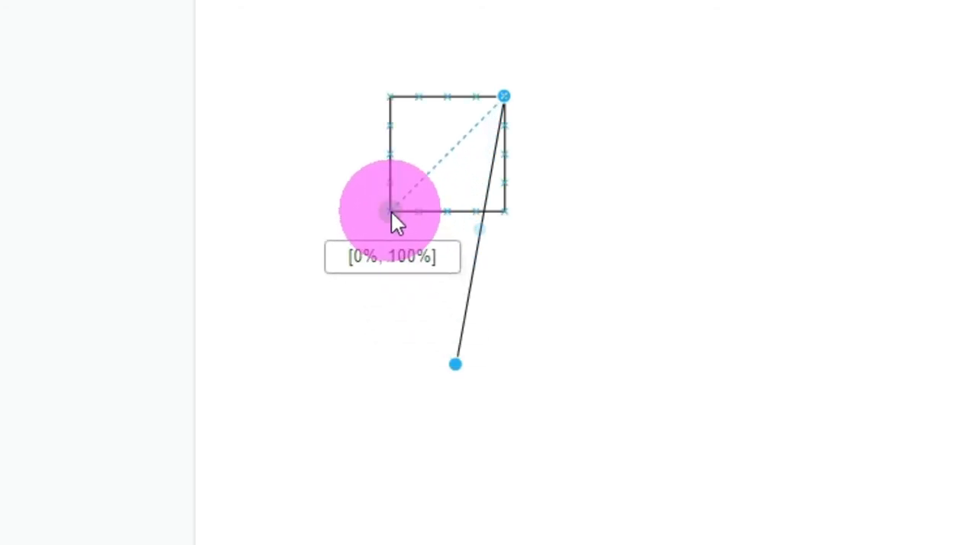
{"action": "left_click_drag", "start_coordinate": [391, 211], "coordinate": [391, 210]}
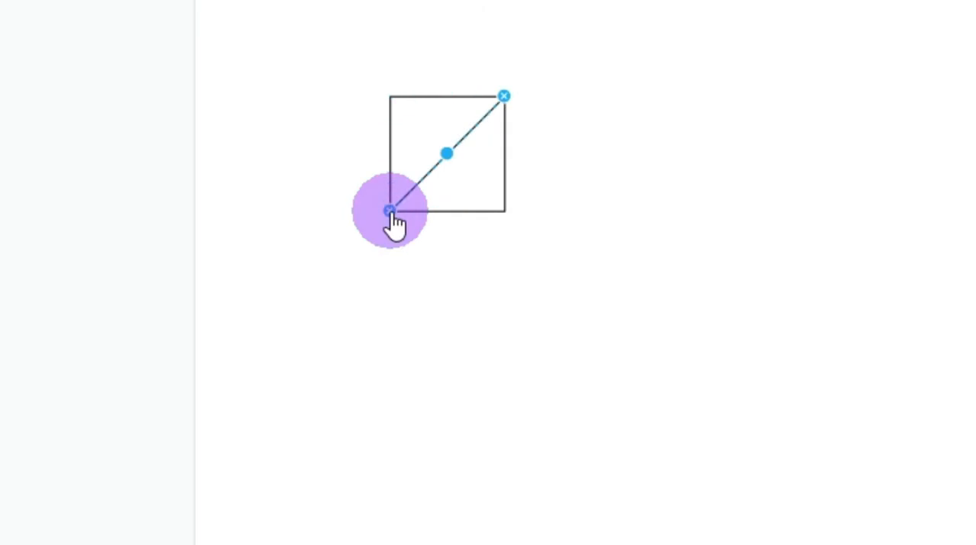
{"action": "left_click", "coordinate": [454, 514]}
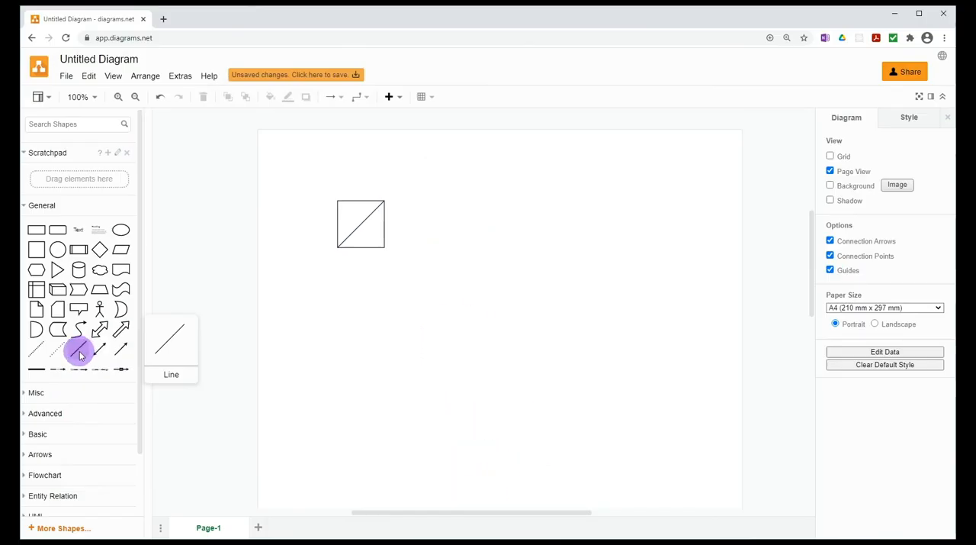
Add a second plain line connecting the square's top-left and bottom-right corners to complete the cross
{"action": "left_click_drag", "start_coordinate": [80, 355], "coordinate": [339, 205]}
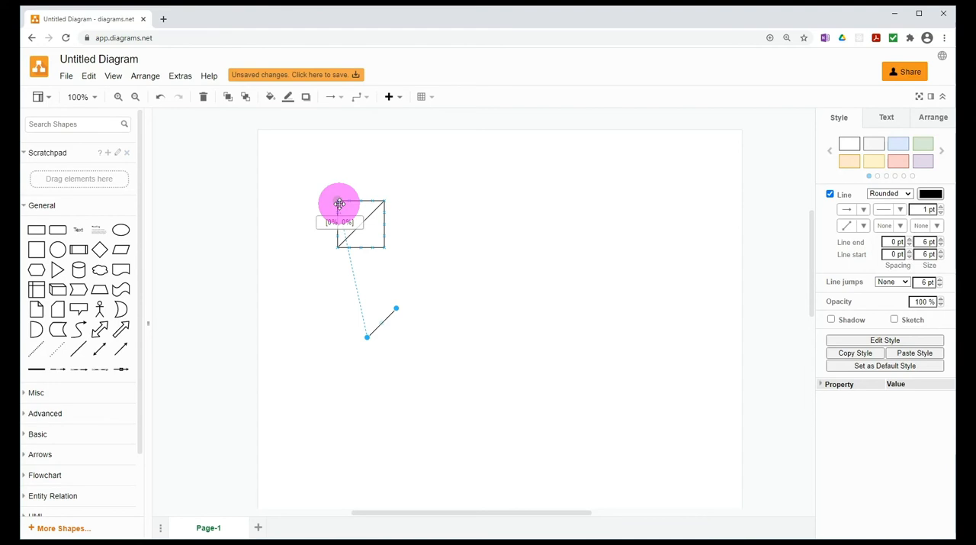
{"action": "left_click_drag", "start_coordinate": [340, 204], "coordinate": [339, 205]}
{"action": "left_click_drag", "start_coordinate": [367, 336], "coordinate": [383, 245]}
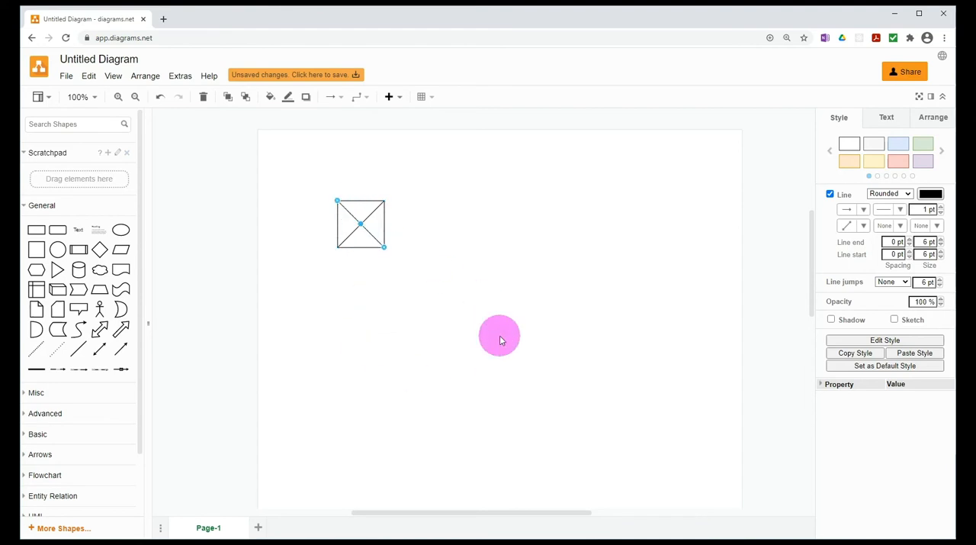
{"action": "left_click", "coordinate": [499, 336]}
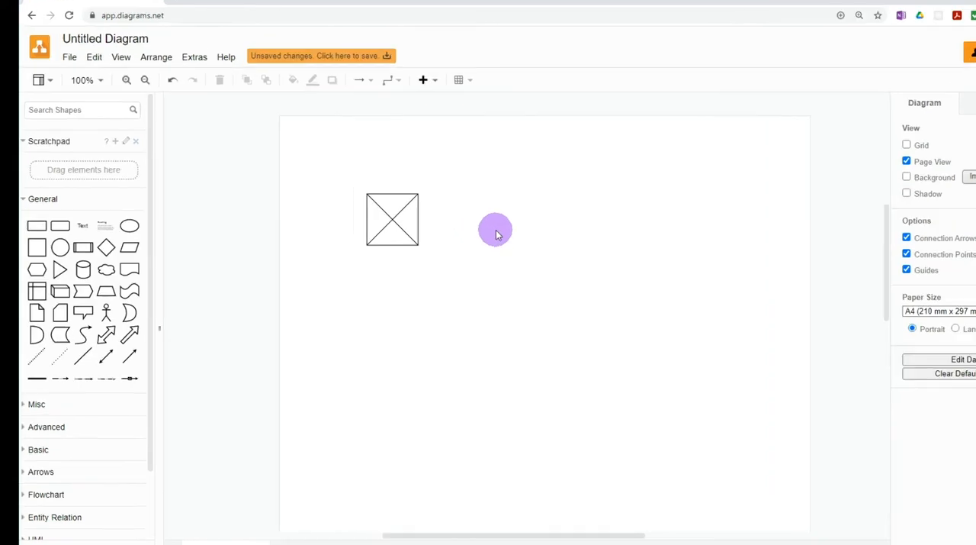
Add a text label reading "100x100px" and fit its reduced box into the upper half of the crossed square
{"action": "left_click_drag", "start_coordinate": [144, 168], "coordinate": [975, 228]}
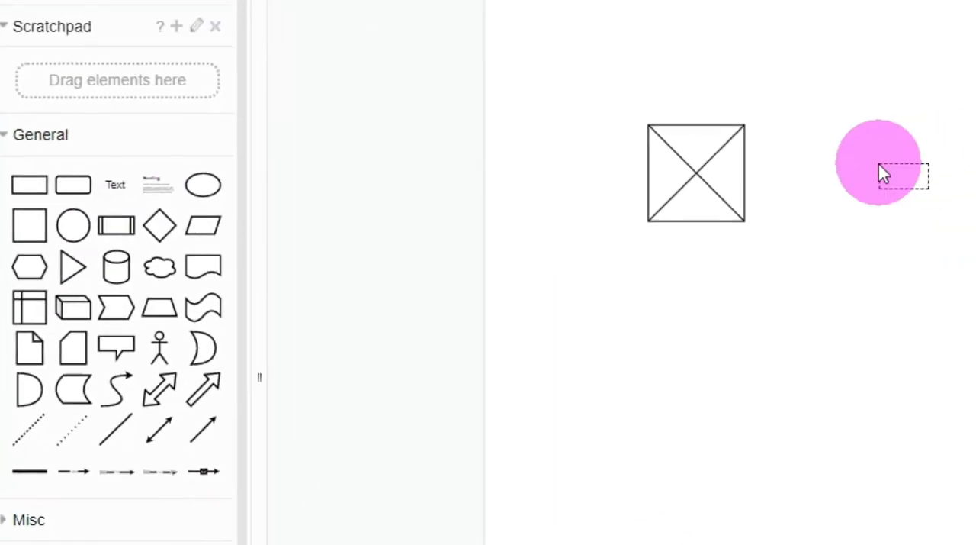
{"action": "left_click_drag", "start_coordinate": [697, 246], "coordinate": [759, 276]}
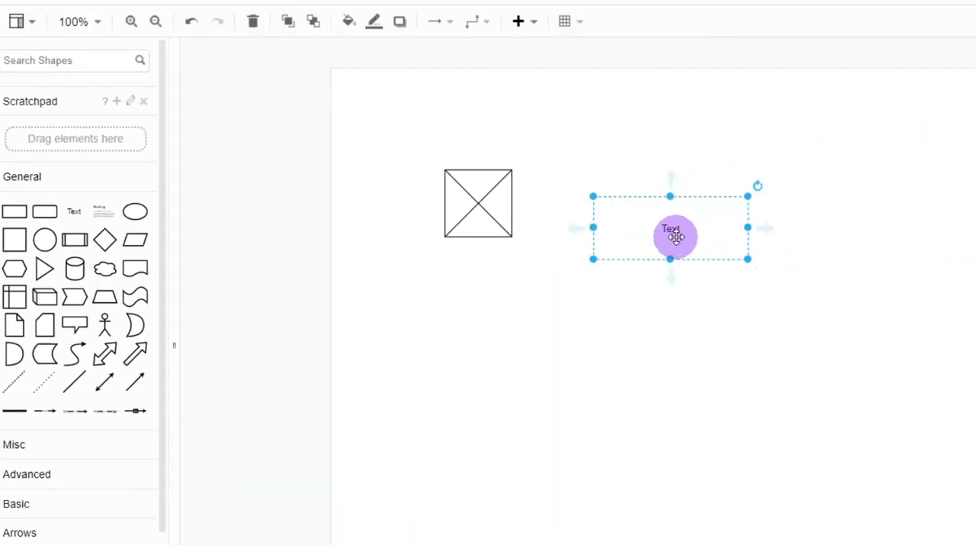
{"action": "double_click", "coordinate": [700, 235]}
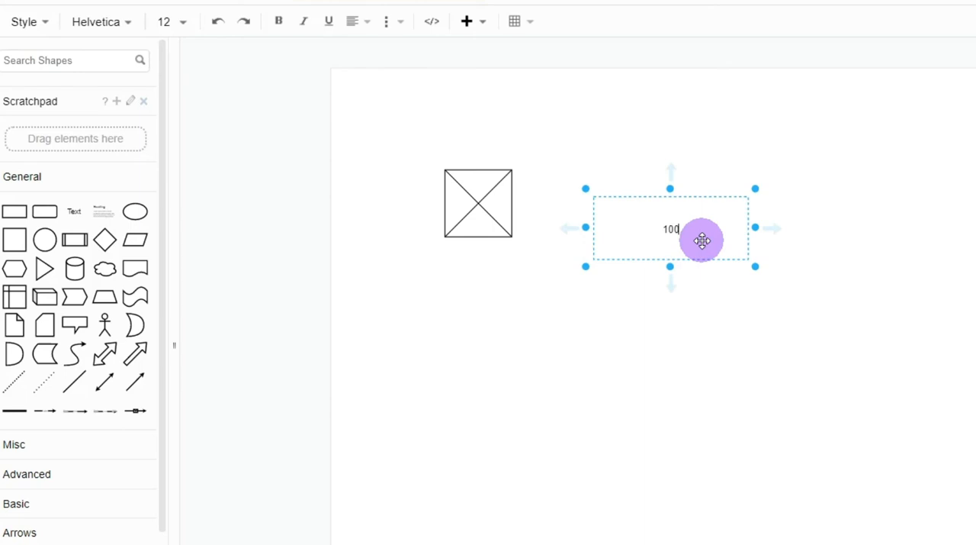
{"action": "type", "text": "100x100px"}
{"action": "left_click_drag", "start_coordinate": [755, 228], "coordinate": [631, 222]}
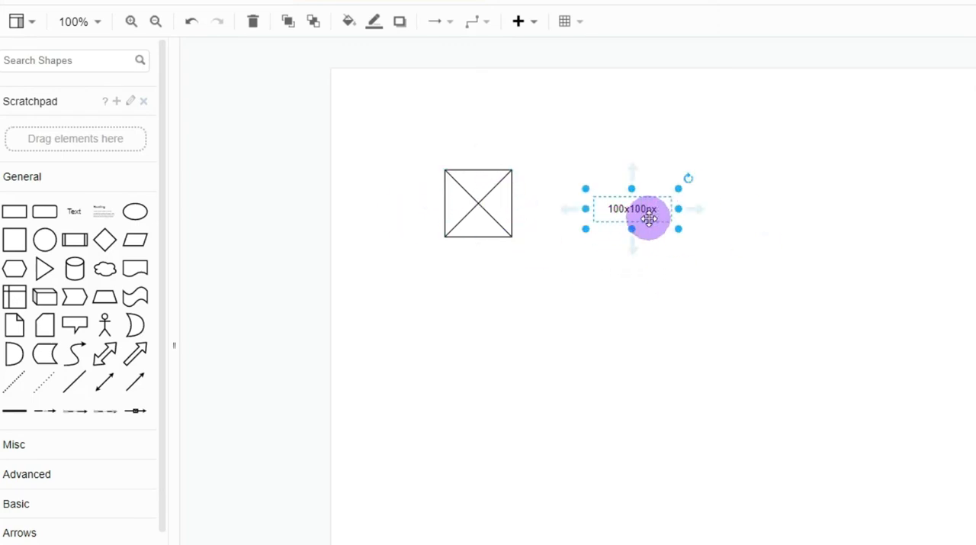
{"action": "left_click_drag", "start_coordinate": [648, 219], "coordinate": [497, 191]}
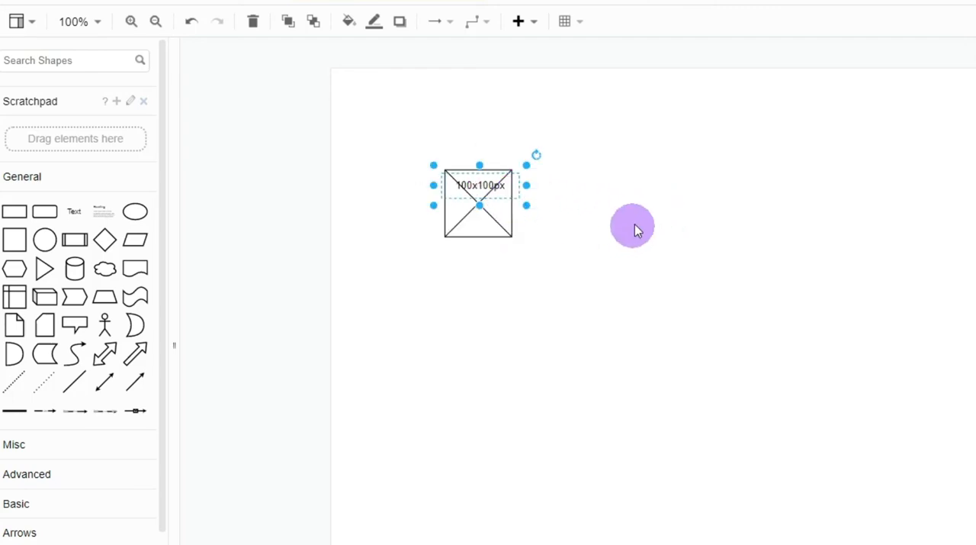
Make the "100x100px" label text bold
{"action": "double_click", "coordinate": [483, 185]}
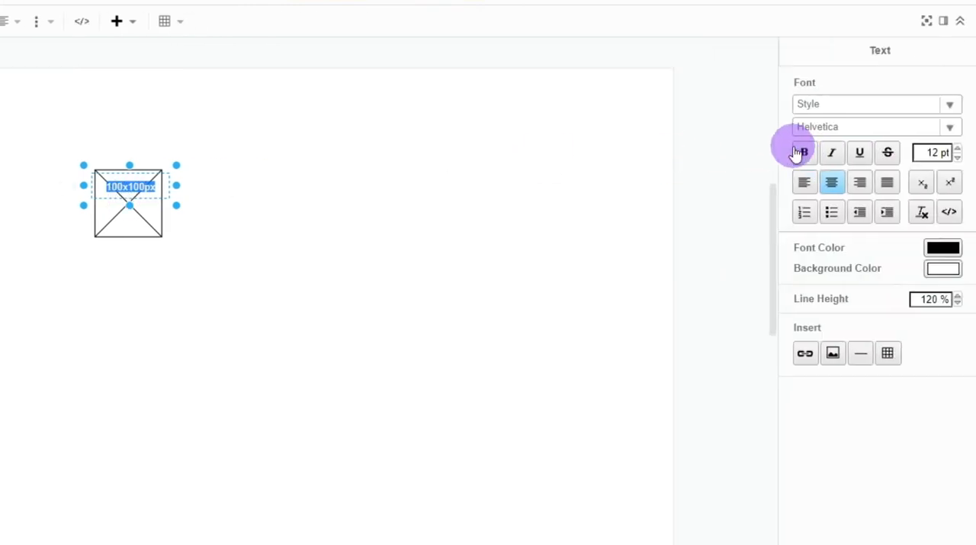
{"action": "left_click", "coordinate": [801, 153]}
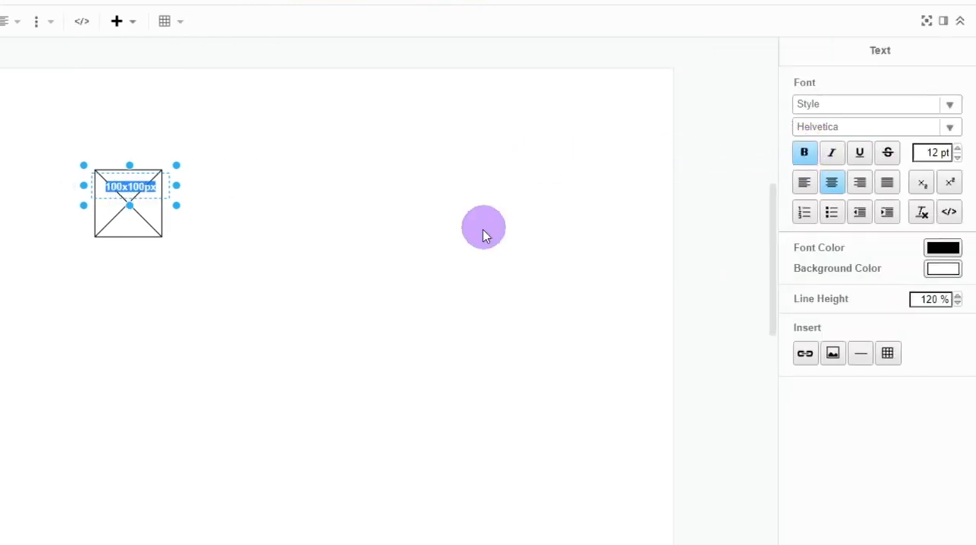
{"action": "left_click", "coordinate": [483, 235]}
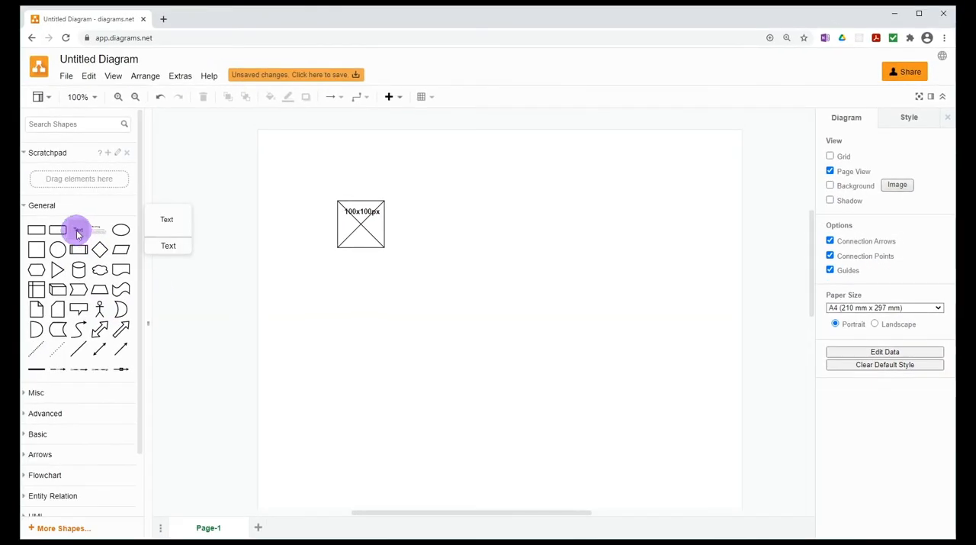
Add a text label reading "robin.png" on the empty page area beside the crossed square
{"action": "left_click_drag", "start_coordinate": [79, 231], "coordinate": [610, 260]}
{"action": "double_click", "coordinate": [580, 244]}
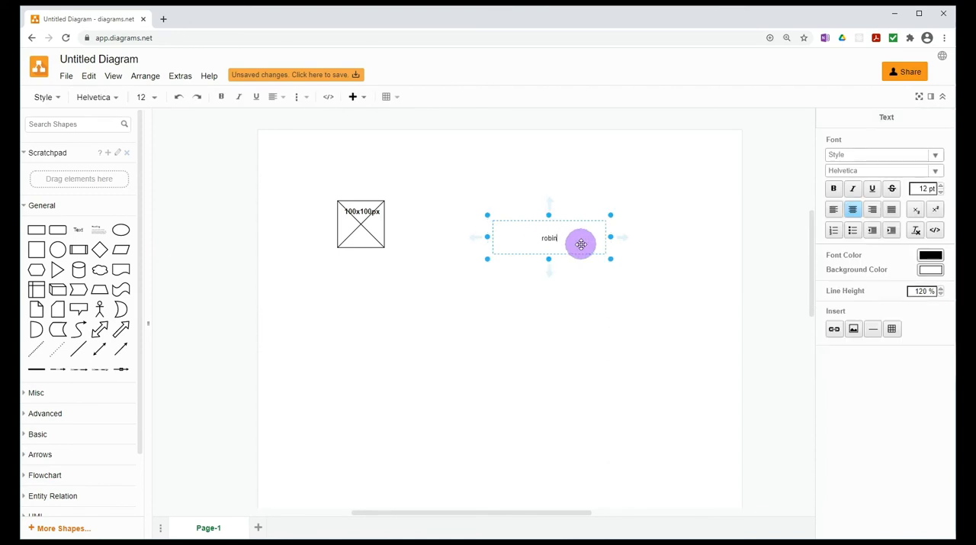
{"action": "type", "text": "robin.png"}
Make the "robin.png" label text bold and increase its font size slightly
{"action": "key", "text": "ctrl+a"}
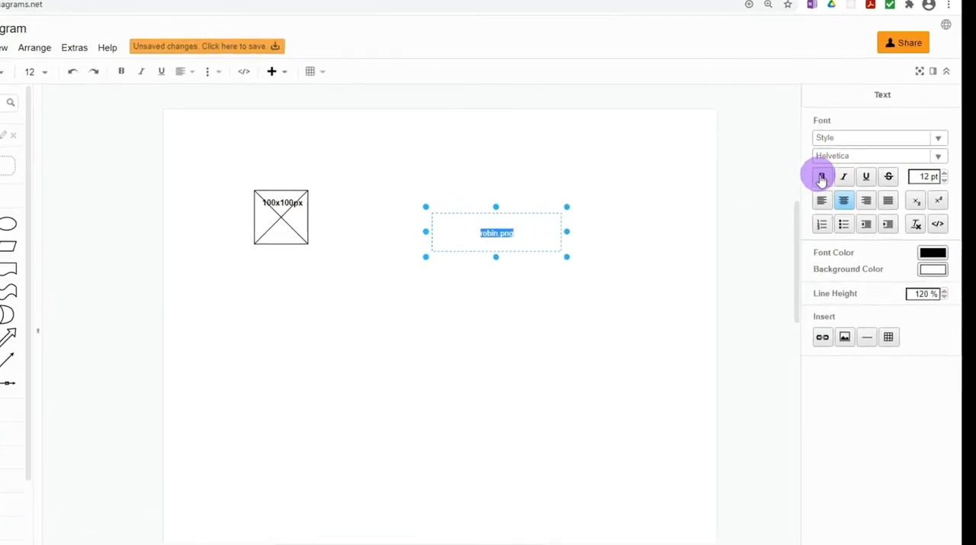
{"action": "left_click", "coordinate": [822, 179]}
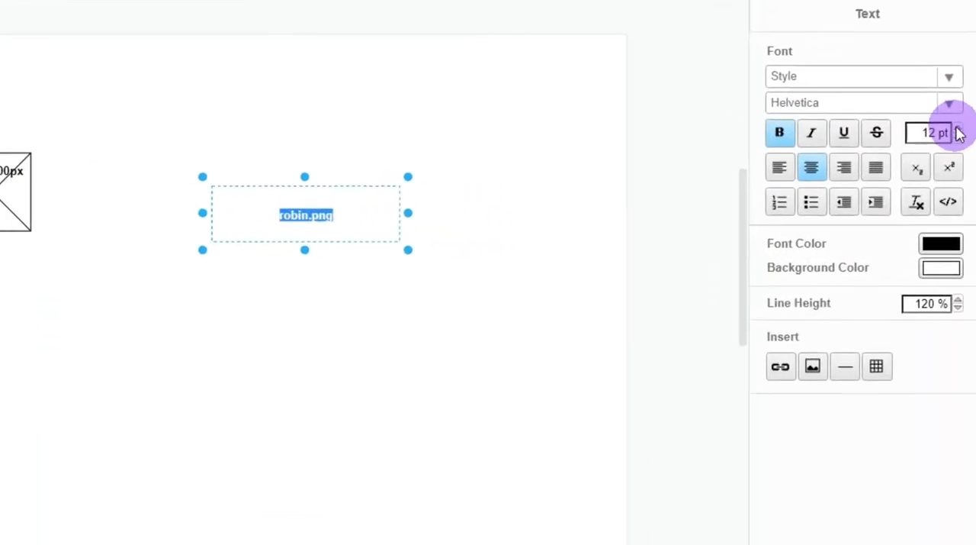
{"action": "left_click", "coordinate": [957, 128]}
{"action": "left_click", "coordinate": [957, 128]}
Shrink the "robin.png" text box and place it directly below "100x100px" inside the crossed square
{"action": "left_click_drag", "start_coordinate": [409, 250], "coordinate": [291, 229]}
{"action": "left_click", "coordinate": [398, 258]}
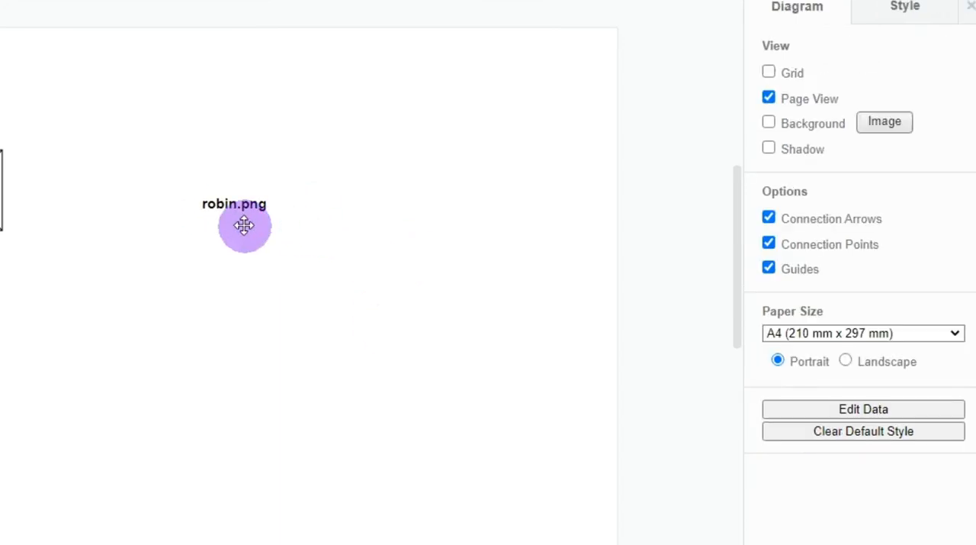
{"action": "left_click_drag", "start_coordinate": [242, 211], "coordinate": [0, 191]}
{"action": "left_click_drag", "start_coordinate": [285, 190], "coordinate": [277, 190]}
{"action": "left_click", "coordinate": [534, 288]}
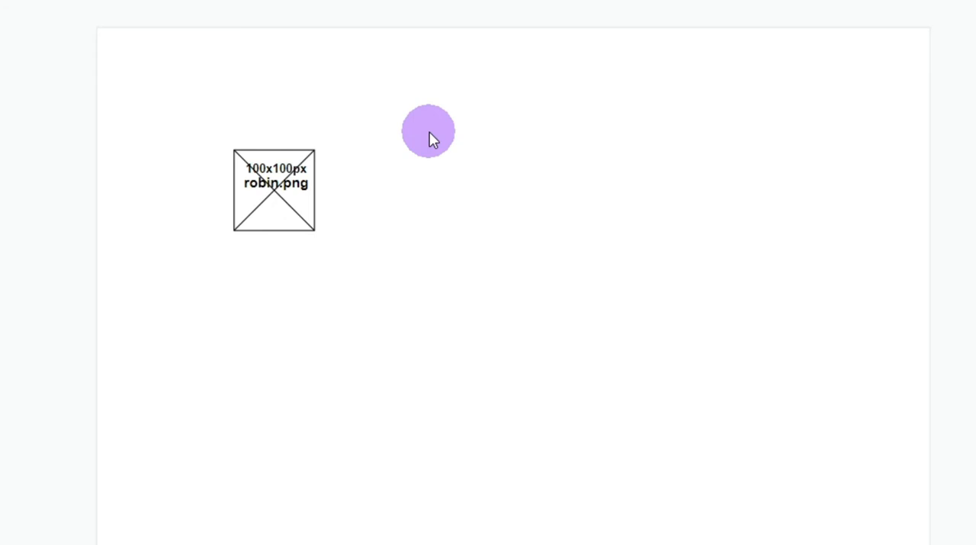
Group the square, its diagonals and both labels, and move the group closer to the page's upper-left corner
{"action": "left_click", "coordinate": [262, 150]}
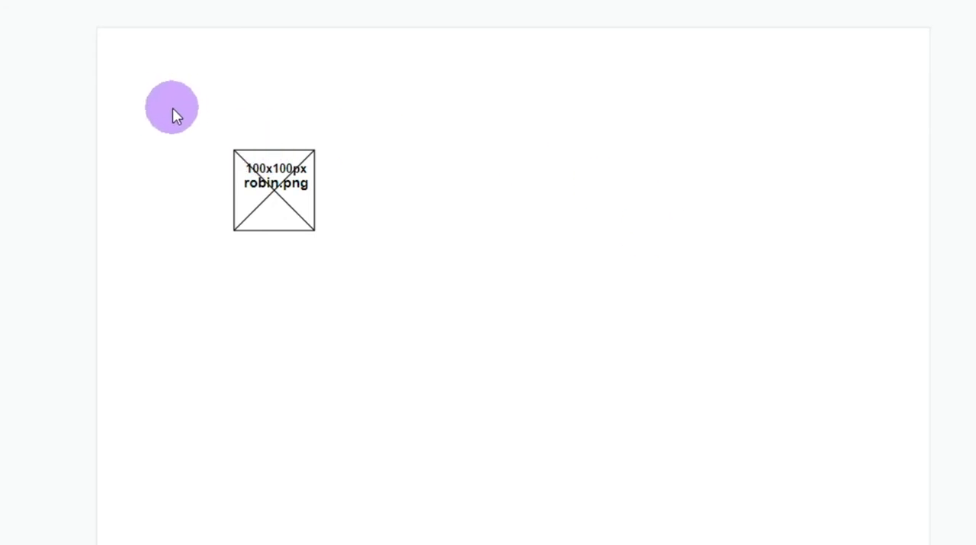
{"action": "left_click_drag", "start_coordinate": [174, 111], "coordinate": [381, 260]}
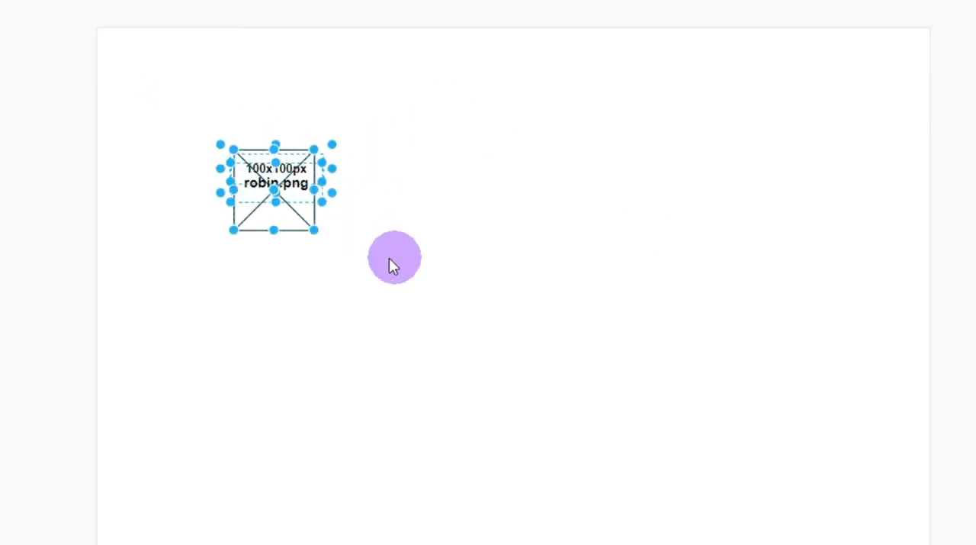
{"action": "right_click", "coordinate": [301, 200]}
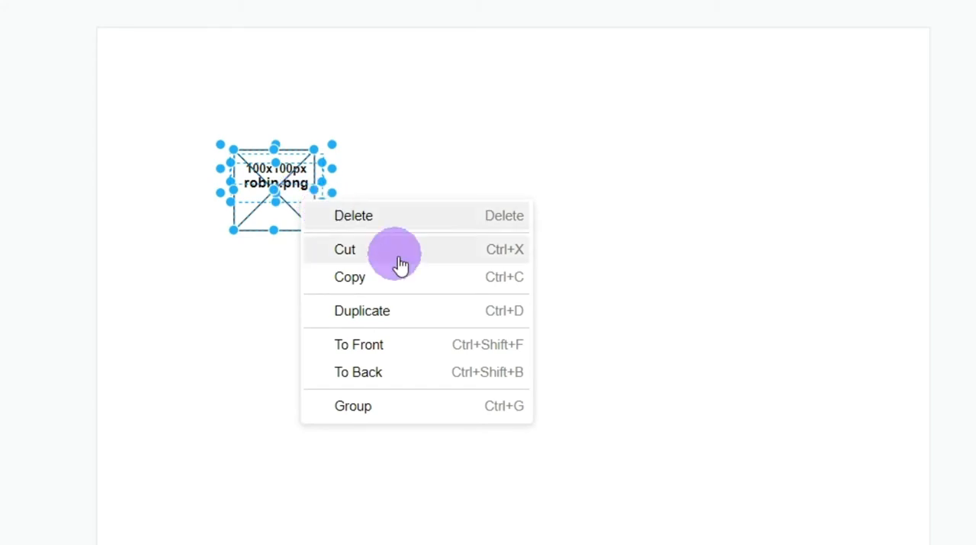
{"action": "left_click", "coordinate": [360, 410]}
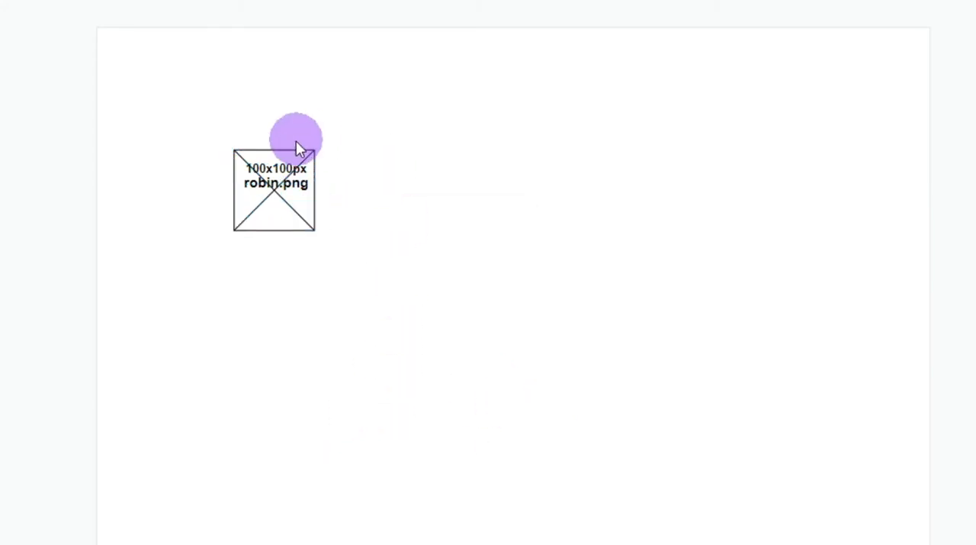
{"action": "left_click", "coordinate": [279, 189]}
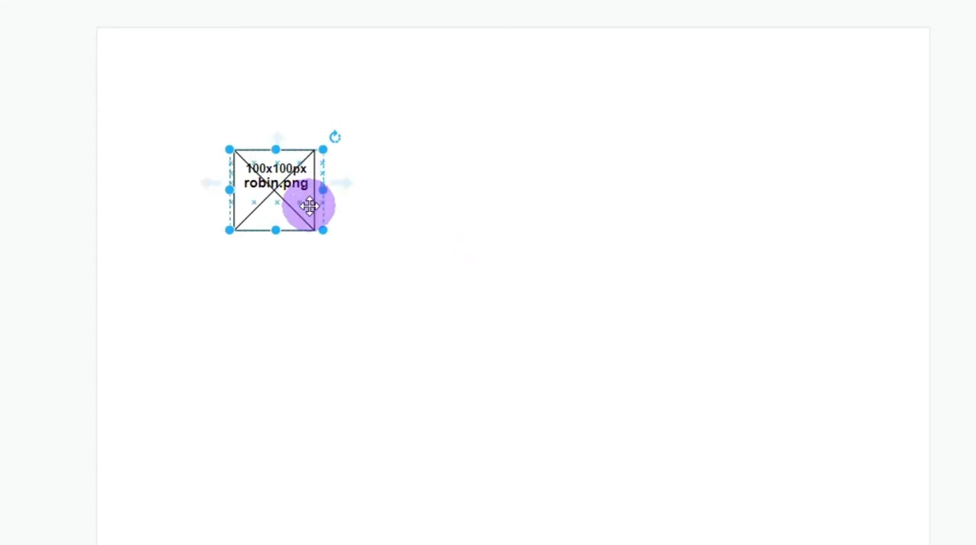
{"action": "left_click_drag", "start_coordinate": [312, 218], "coordinate": [277, 185]}
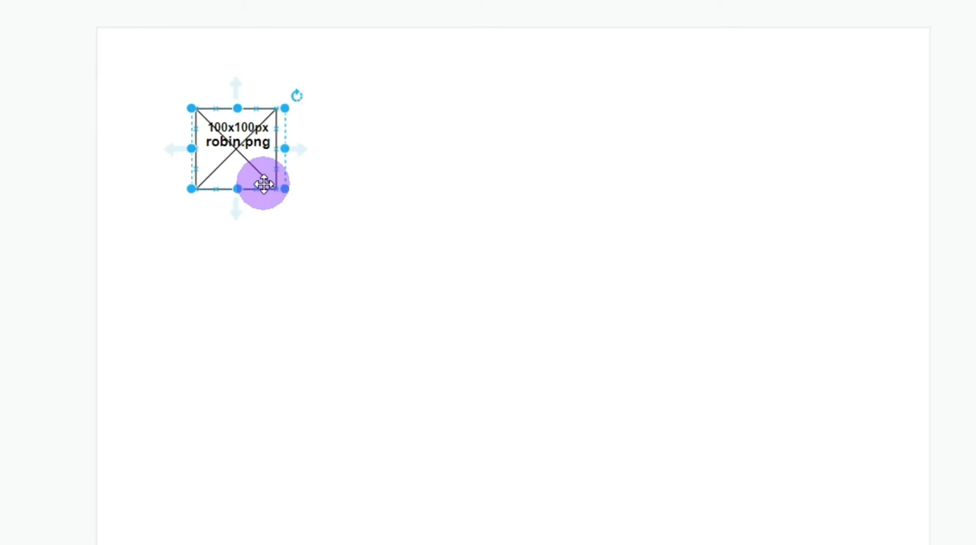
Duplicate the crossed-square group and place the copy directly right of the original at the same height
{"action": "left_click_drag", "start_coordinate": [263, 184], "coordinate": [279, 238]}
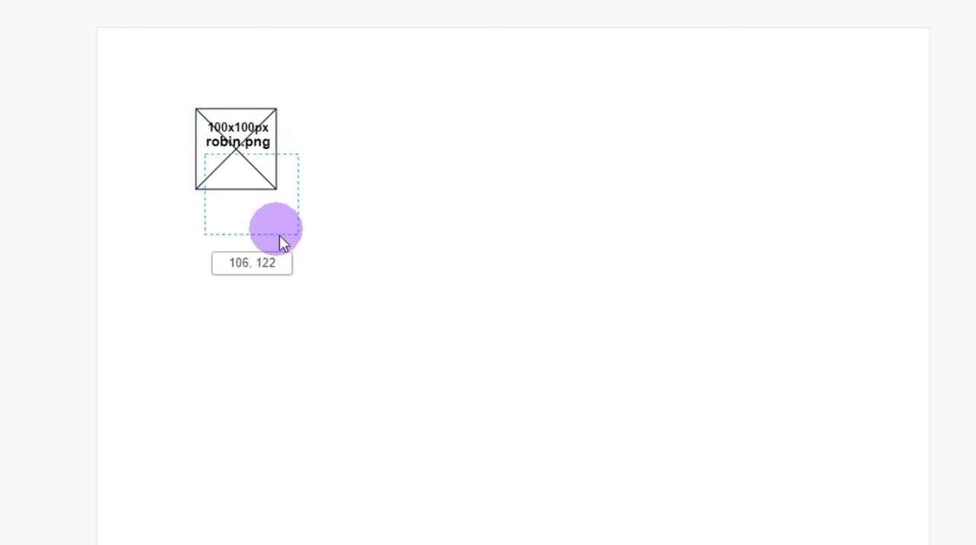
{"action": "left_click_drag", "start_coordinate": [269, 311], "coordinate": [269, 313]}
{"action": "left_click", "coordinate": [489, 347]}
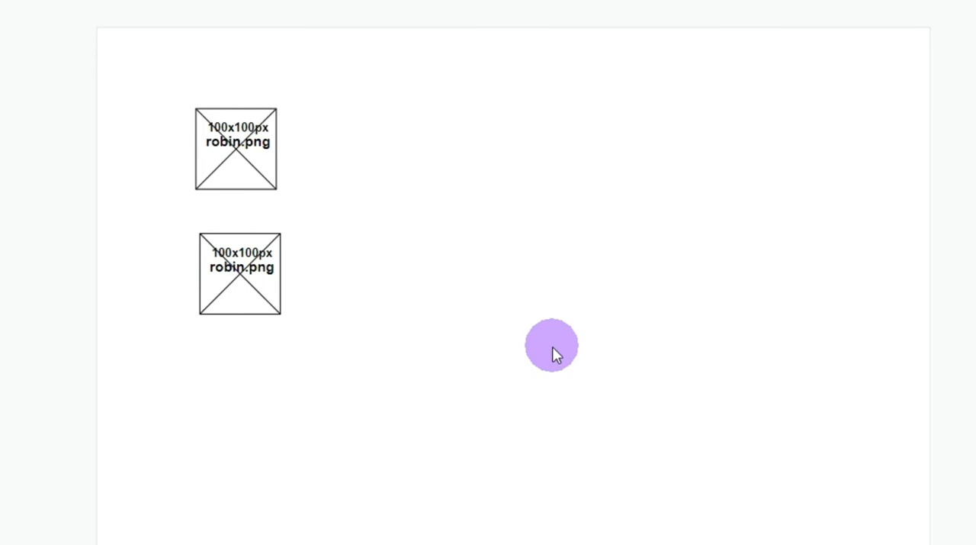
{"action": "left_click_drag", "start_coordinate": [256, 307], "coordinate": [349, 177]}
{"action": "left_click", "coordinate": [537, 254]}
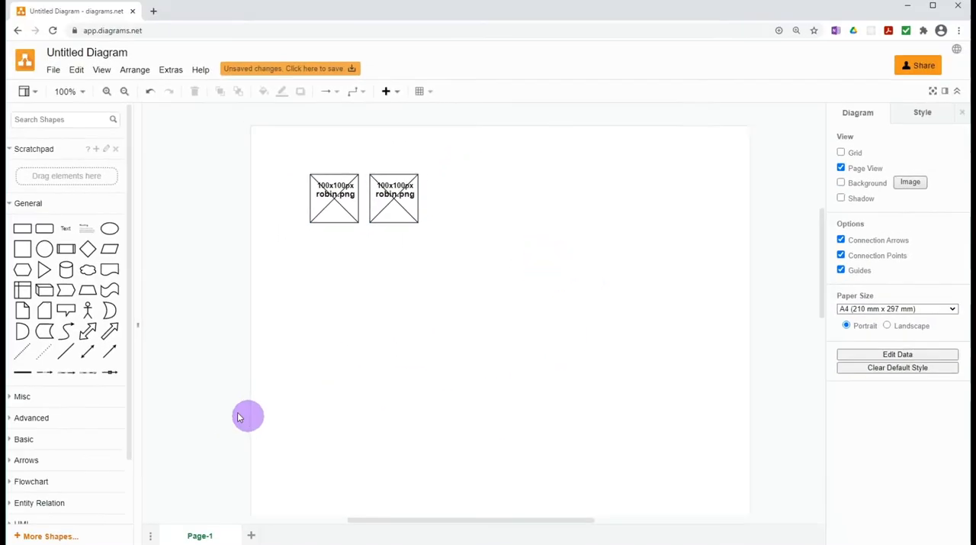
Add a large text box on the empty page area below the crossed squares, reading "Wireframe Symbols"
{"action": "left_click_drag", "start_coordinate": [78, 230], "coordinate": [484, 313]}
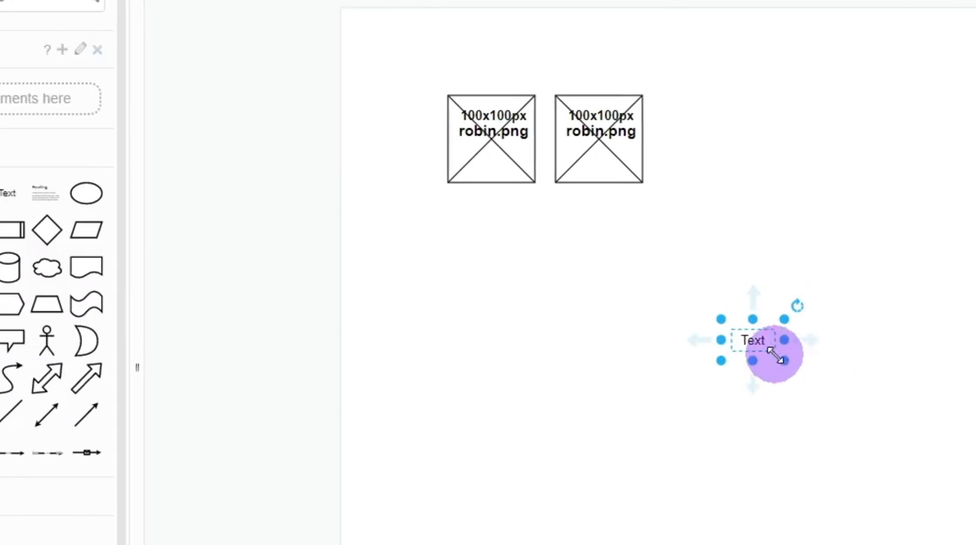
{"action": "left_click_drag", "start_coordinate": [538, 358], "coordinate": [848, 478]}
{"action": "double_click", "coordinate": [673, 411]}
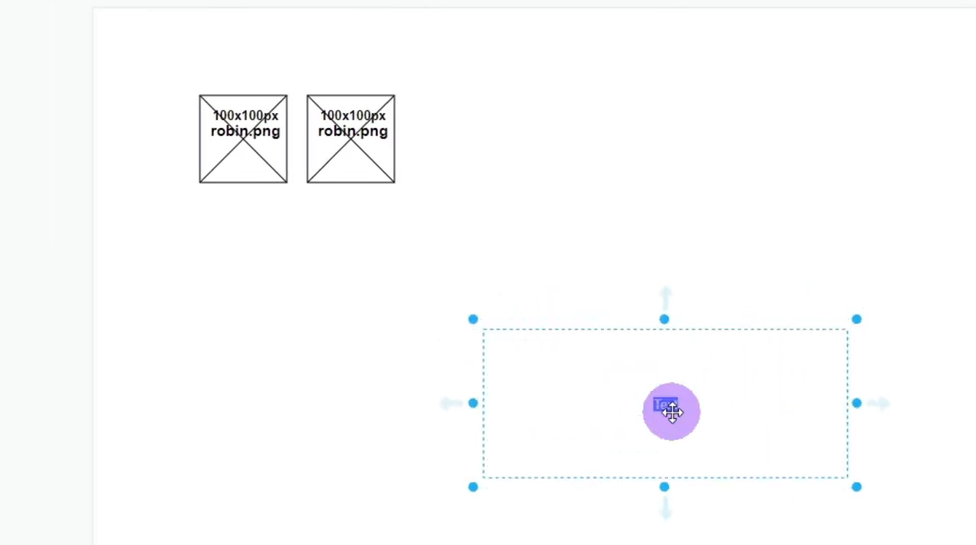
{"action": "type", "text": "Wireframe"}
{"action": "type", "text": " Symbols"}
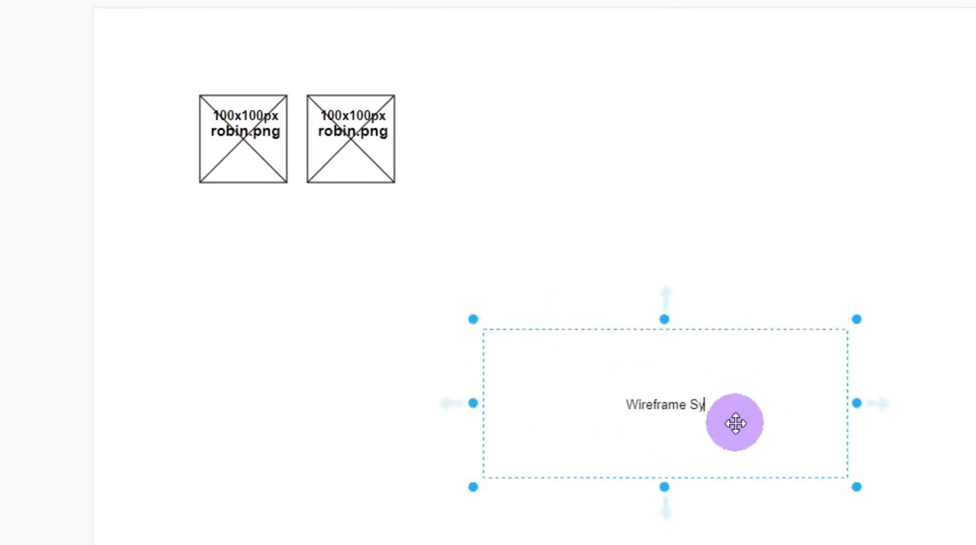
Make the "Wireframe Symbols" text centred and bold, and set its font to Comic Sans MS
{"action": "key", "text": "ctrl+a"}
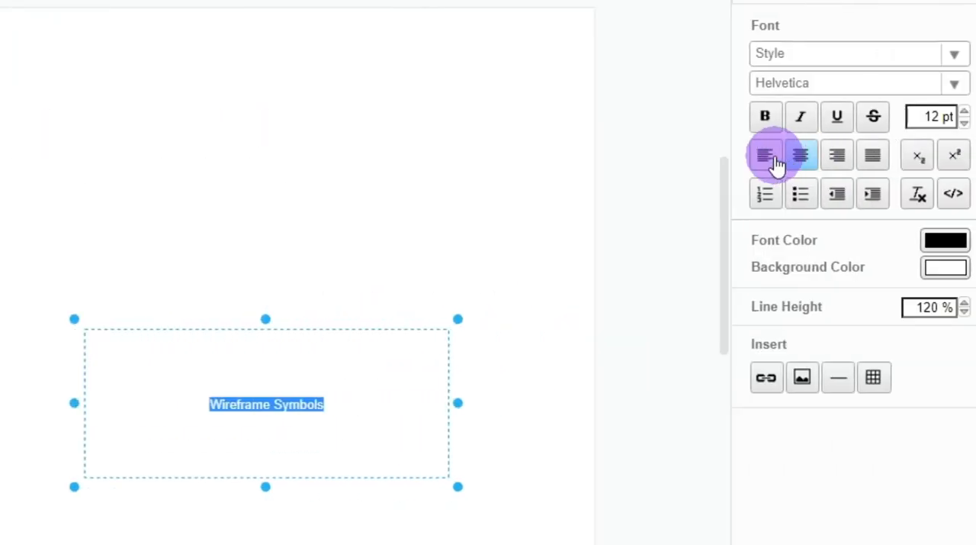
{"action": "left_click", "coordinate": [765, 155]}
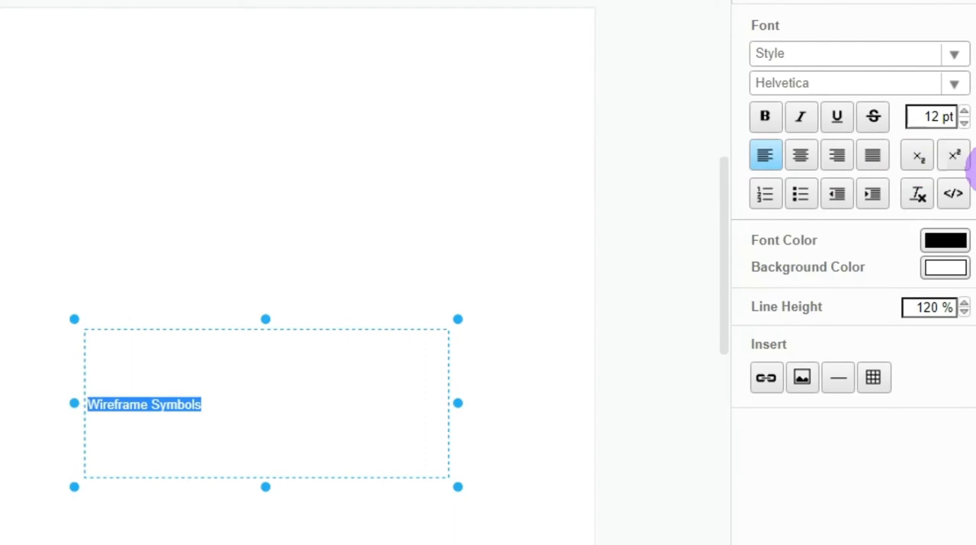
{"action": "left_click", "coordinate": [800, 156]}
{"action": "left_click", "coordinate": [765, 116]}
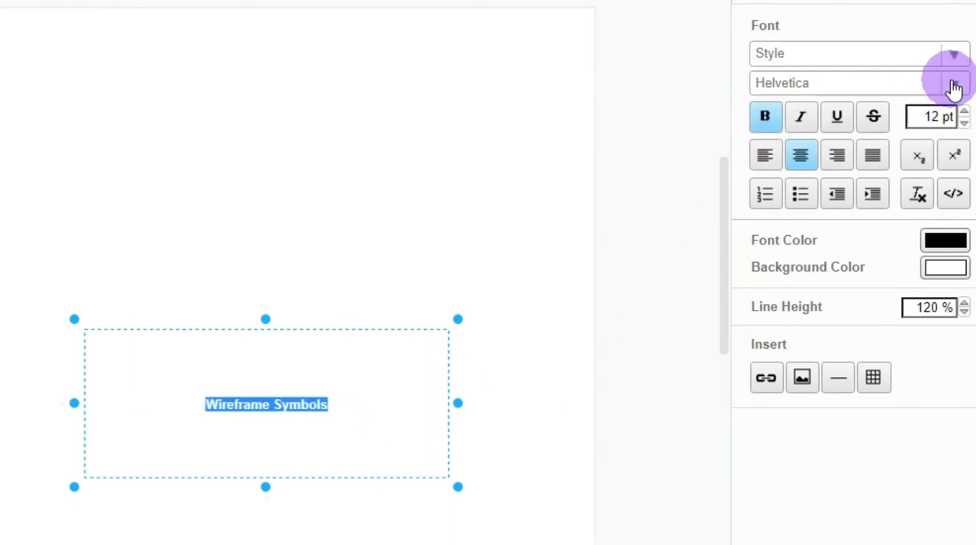
{"action": "left_click", "coordinate": [955, 84]}
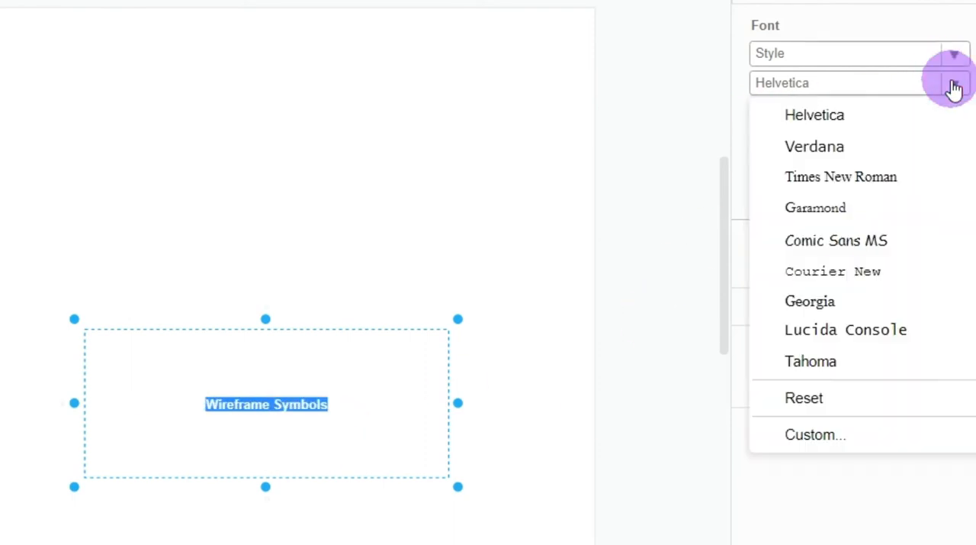
{"action": "left_click", "coordinate": [878, 243]}
Increase the font size of the "Wireframe Symbols" text to 30 pt
{"action": "left_click", "coordinate": [964, 112]}
{"action": "left_click", "coordinate": [964, 111]}
{"action": "left_click", "coordinate": [964, 111]}
{"action": "left_click", "coordinate": [964, 112]}
{"action": "left_click", "coordinate": [964, 112]}
{"action": "left_click", "coordinate": [964, 111]}
{"action": "left_click", "coordinate": [964, 111]}
{"action": "double_click", "coordinate": [964, 111]}
{"action": "double_click", "coordinate": [964, 111]}
{"action": "double_click", "coordinate": [964, 112]}
{"action": "left_click", "coordinate": [964, 111]}
{"action": "left_click", "coordinate": [964, 111]}
{"action": "double_click", "coordinate": [964, 111]}
{"action": "left_click", "coordinate": [964, 111]}
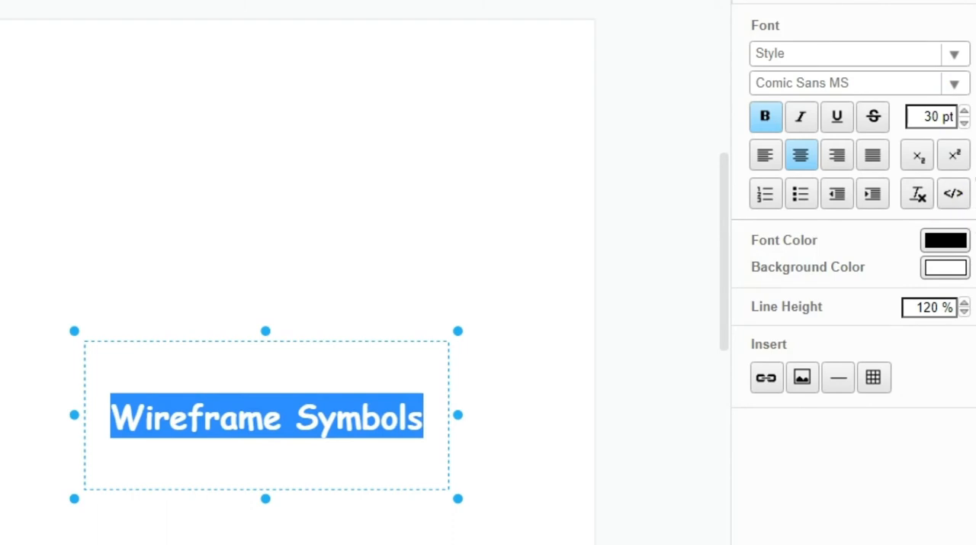
Colour the "Wireframe Symbols" title pink and move it to the top of the page above the crossed squares
{"action": "left_click", "coordinate": [965, 243]}
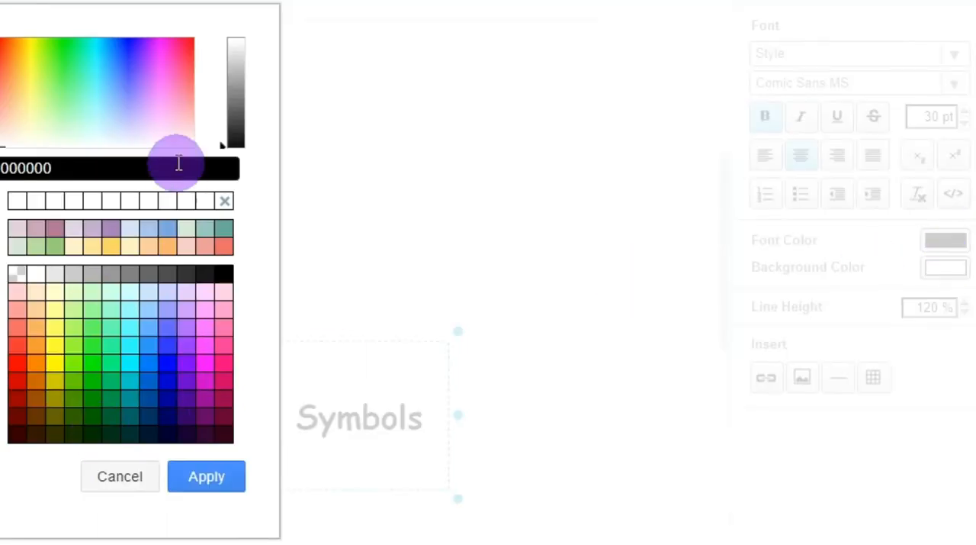
{"action": "left_click", "coordinate": [166, 81]}
{"action": "left_click", "coordinate": [208, 479]}
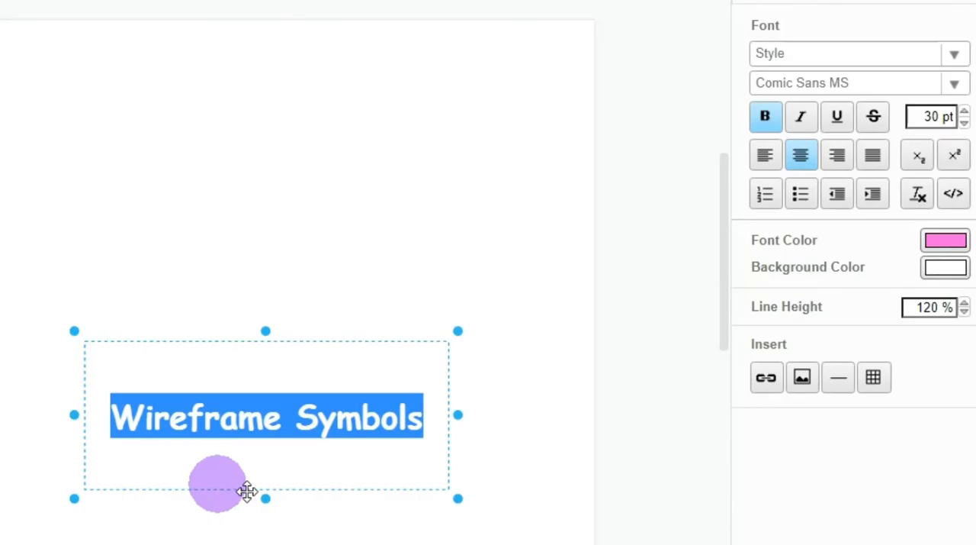
{"action": "left_click", "coordinate": [297, 455]}
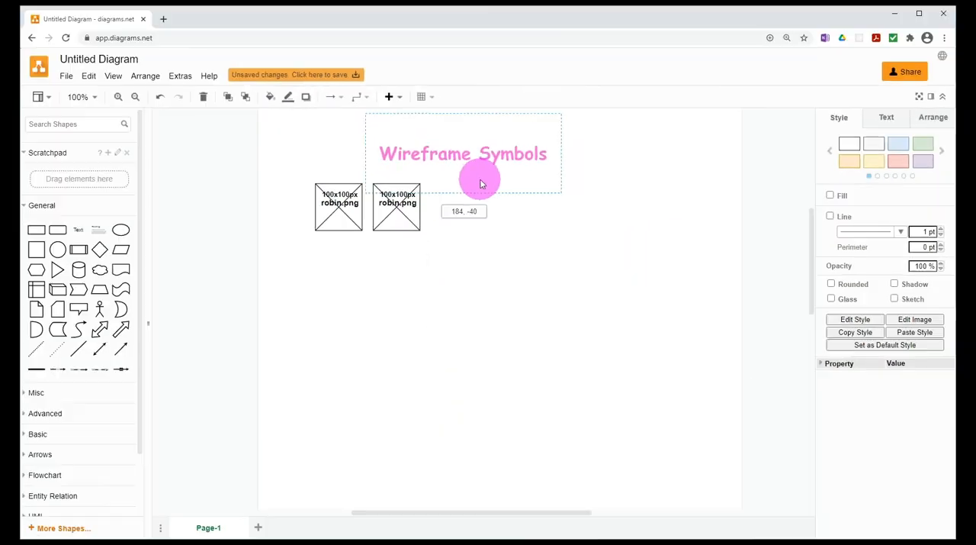
{"action": "left_click", "coordinate": [672, 353]}
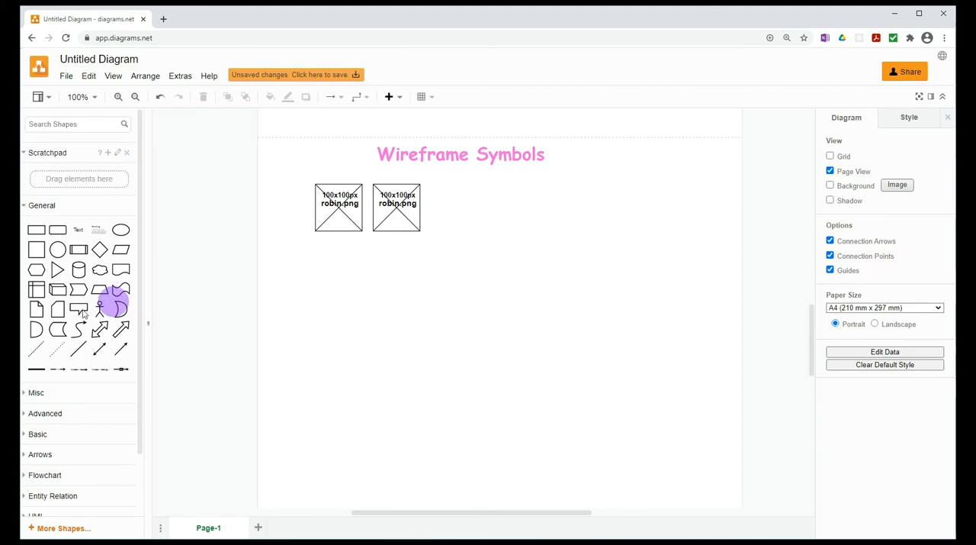
Add a wider text label reading "Image" in the empty area to the right of the crossed squares
{"action": "left_click_drag", "start_coordinate": [79, 232], "coordinate": [624, 236]}
{"action": "double_click", "coordinate": [536, 207]}
{"action": "double_click", "coordinate": [579, 219]}
{"action": "double_click", "coordinate": [578, 224]}
Set the "Image" label's font to Comic Sans MS at 27 pt
{"action": "left_click", "coordinate": [937, 174]}
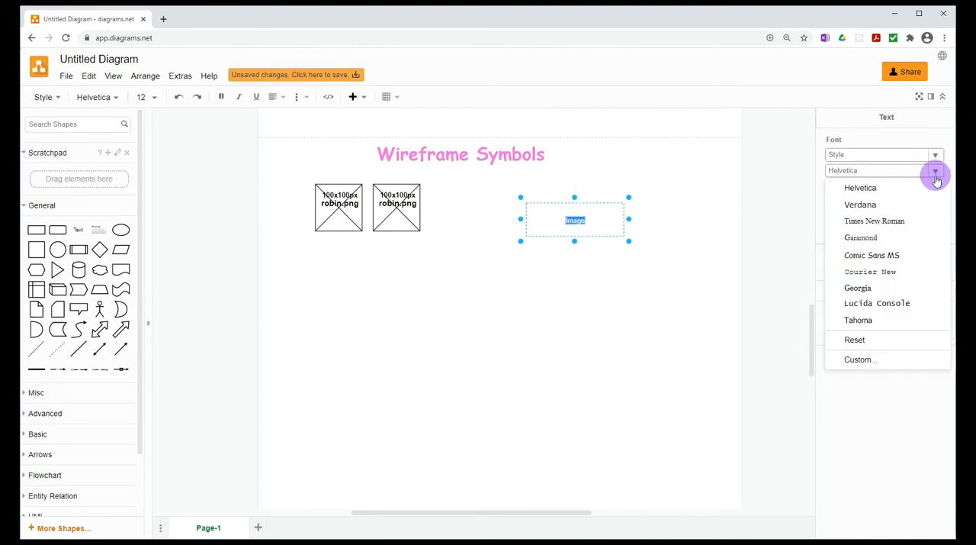
{"action": "left_click", "coordinate": [872, 253]}
{"action": "left_click", "coordinate": [943, 187]}
{"action": "left_click", "coordinate": [943, 187]}
{"action": "left_click", "coordinate": [943, 186]}
{"action": "left_click", "coordinate": [942, 187]}
{"action": "left_click", "coordinate": [943, 187]}
{"action": "left_click", "coordinate": [942, 187]}
{"action": "left_click", "coordinate": [943, 187]}
{"action": "left_click", "coordinate": [943, 187]}
{"action": "left_click", "coordinate": [943, 186]}
{"action": "left_click", "coordinate": [943, 187]}
{"action": "left_click", "coordinate": [943, 187]}
{"action": "left_click", "coordinate": [943, 187]}
{"action": "left_click", "coordinate": [943, 187]}
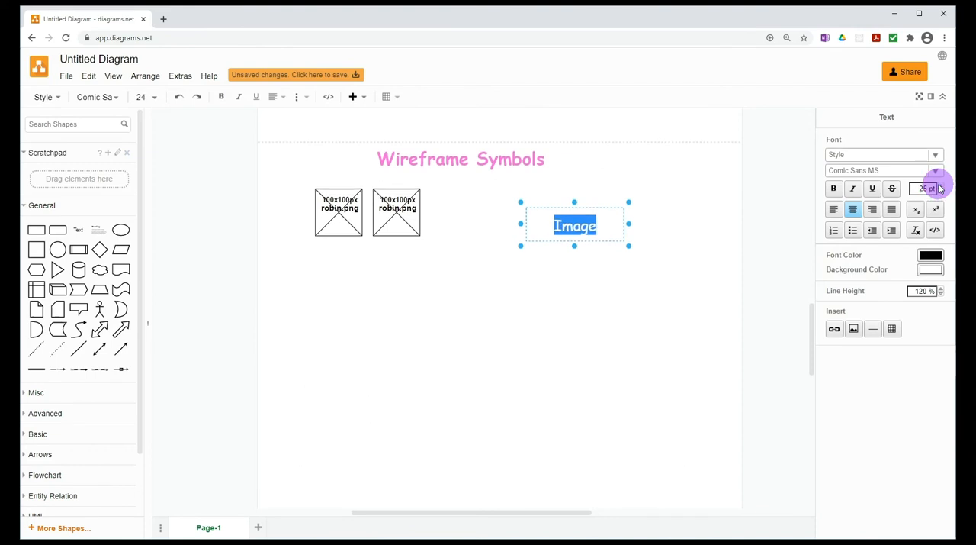
{"action": "left_click", "coordinate": [943, 187]}
{"action": "left_click", "coordinate": [943, 186]}
Move the "Image" label to the left of the crossed squares and shift the title left above that row
{"action": "left_click_drag", "start_coordinate": [615, 242], "coordinate": [292, 231]}
{"action": "left_click_drag", "start_coordinate": [475, 163], "coordinate": [341, 164]}
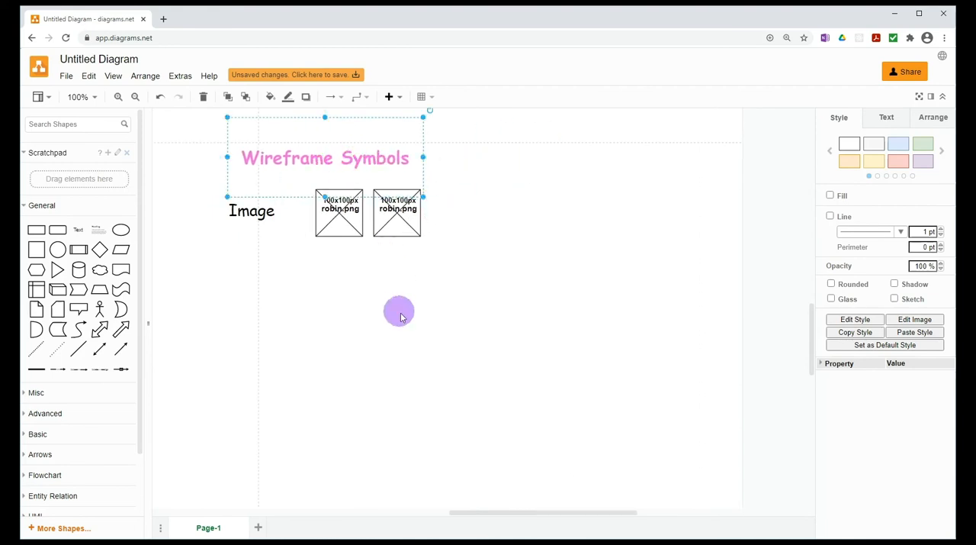
{"action": "left_click", "coordinate": [401, 317]}
Turn off Page View for the diagram
{"action": "mouse_move", "coordinate": [562, 513]}
{"action": "left_mouse_down"}
{"action": "mouse_move", "coordinate": [506, 511]}
{"action": "mouse_move", "coordinate": [516, 511]}
{"action": "left_mouse_up"}
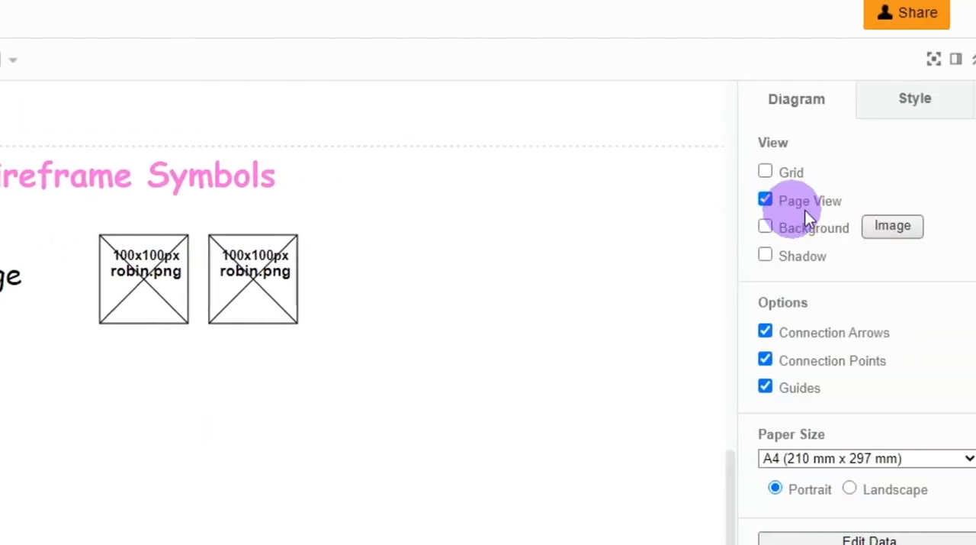
{"action": "left_click", "coordinate": [765, 201]}
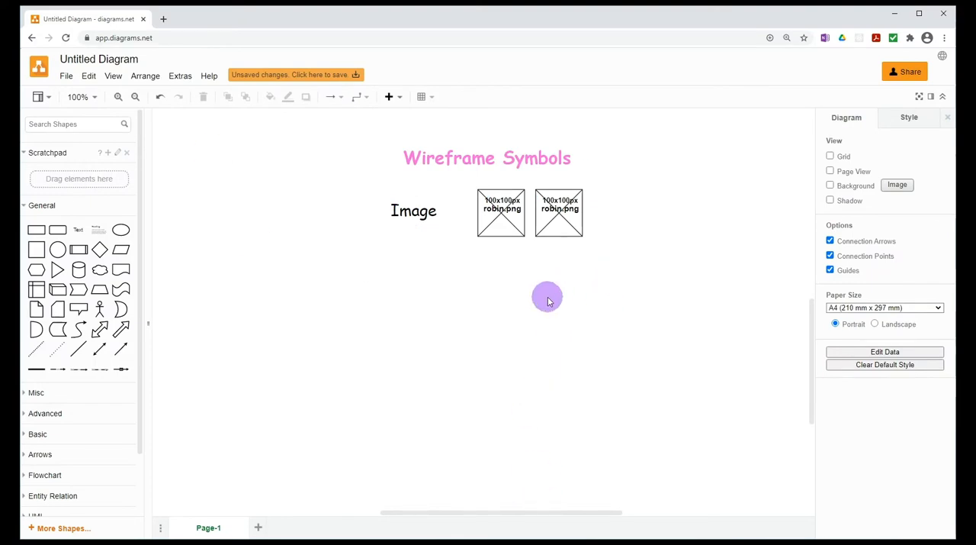
{"action": "left_click", "coordinate": [469, 153]}
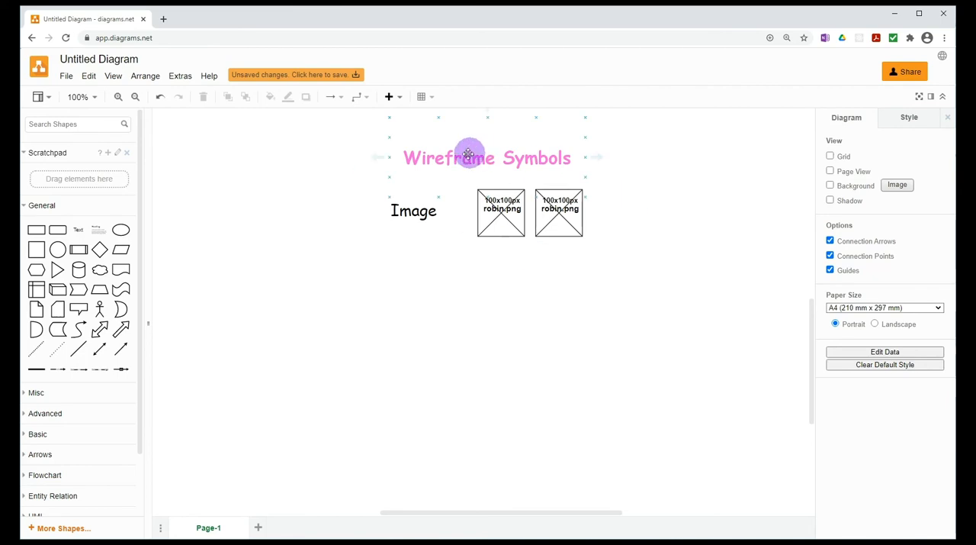
Duplicate the "Image" label straight below the original and change the copy's text to "Video"
{"action": "left_click", "coordinate": [419, 233]}
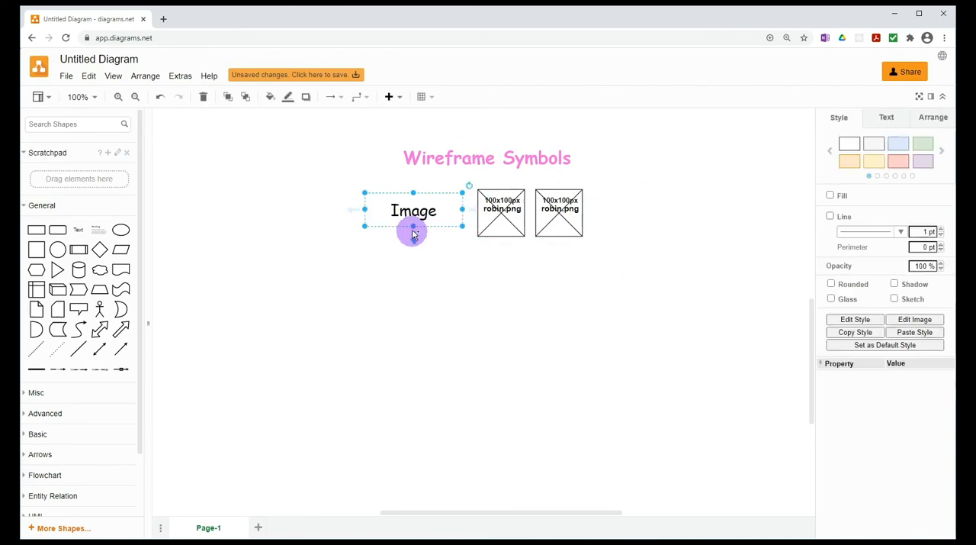
{"action": "left_click_drag", "start_coordinate": [405, 216], "coordinate": [405, 297]}
{"action": "double_click", "coordinate": [432, 300]}
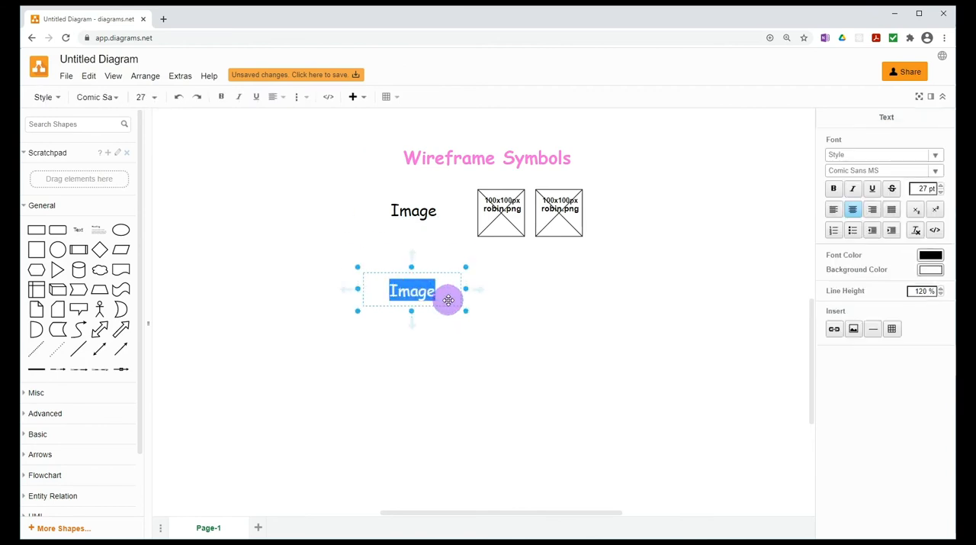
{"action": "type", "text": "Video"}
{"action": "left_click", "coordinate": [538, 348]}
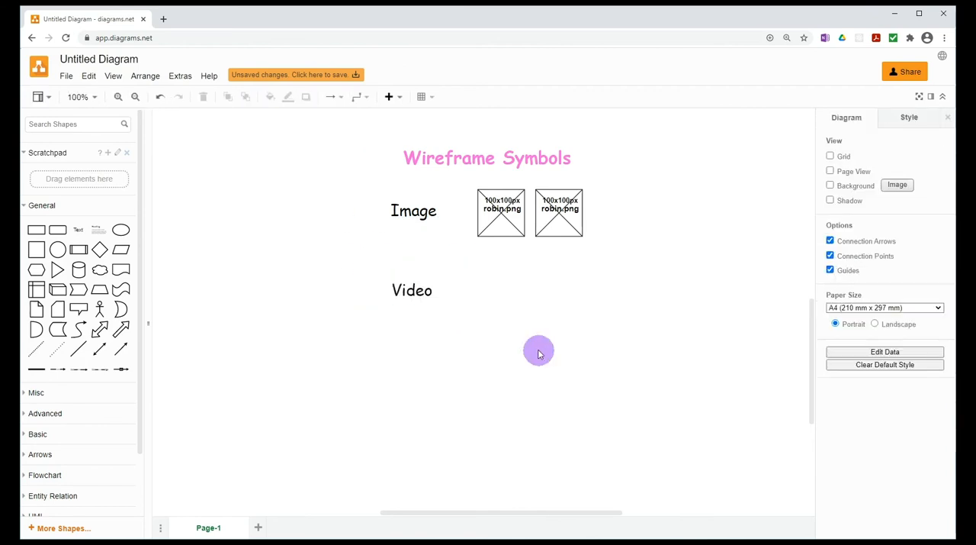
Add a rectangle beside the "Video" label, enlarge it to a wide frame and position it below the crossed squares
{"action": "mouse_move", "coordinate": [34, 232]}
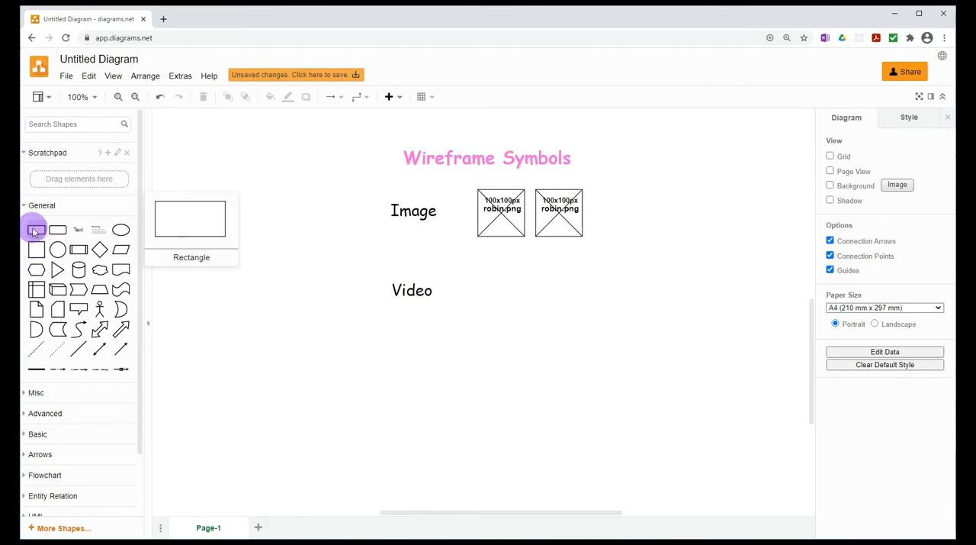
{"action": "left_click_drag", "start_coordinate": [34, 232], "coordinate": [484, 281]}
{"action": "left_click_drag", "start_coordinate": [543, 315], "coordinate": [611, 342]}
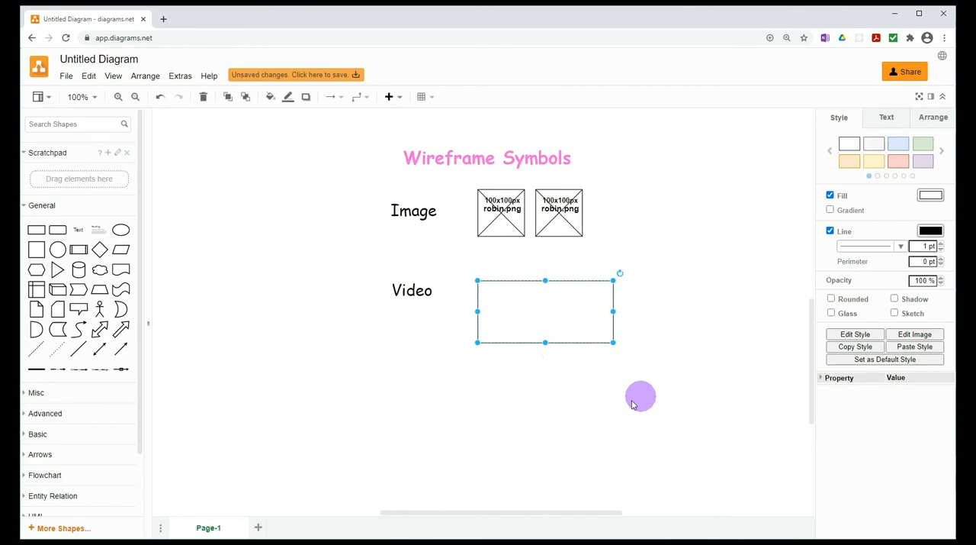
{"action": "left_click", "coordinate": [645, 397]}
{"action": "left_click", "coordinate": [543, 324]}
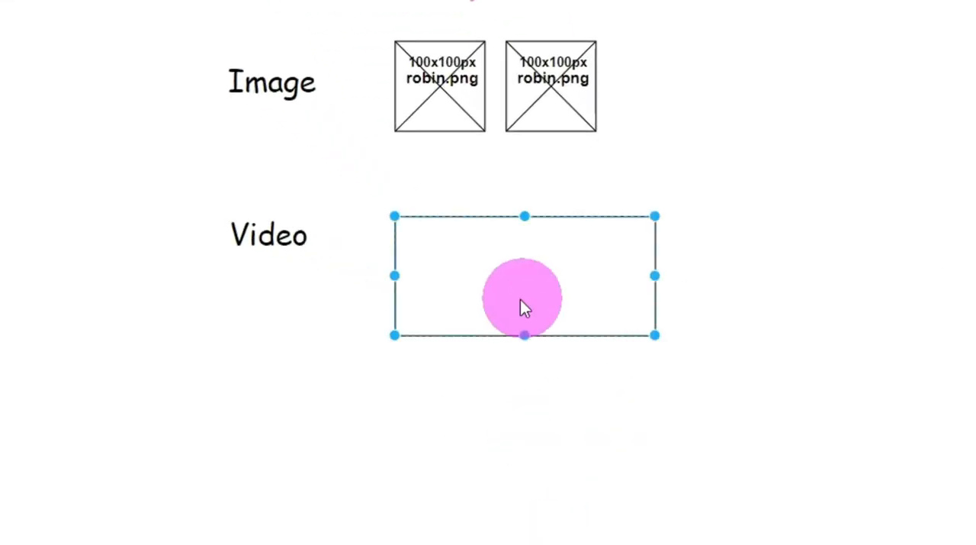
{"action": "left_click_drag", "start_coordinate": [521, 300], "coordinate": [504, 265]}
{"action": "left_click", "coordinate": [532, 430]}
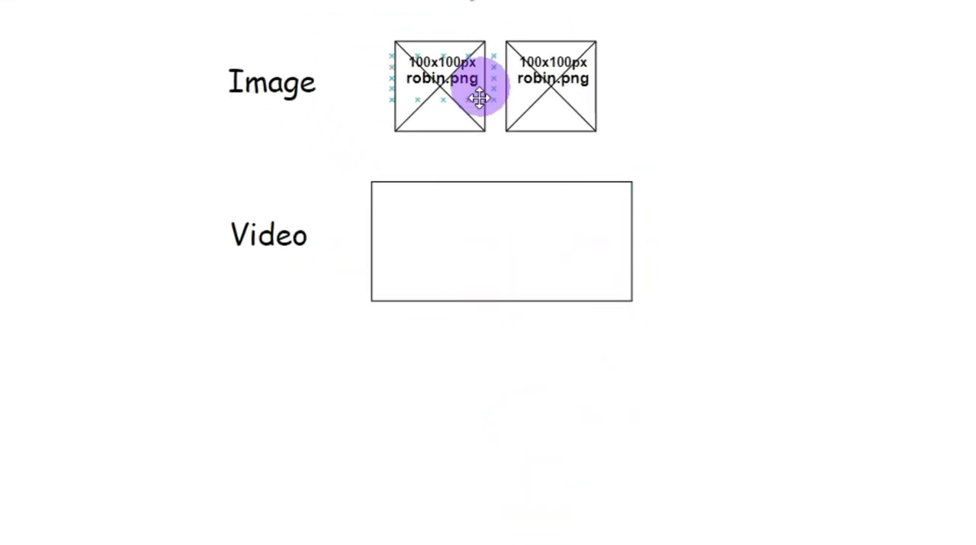
{"action": "left_click", "coordinate": [521, 293]}
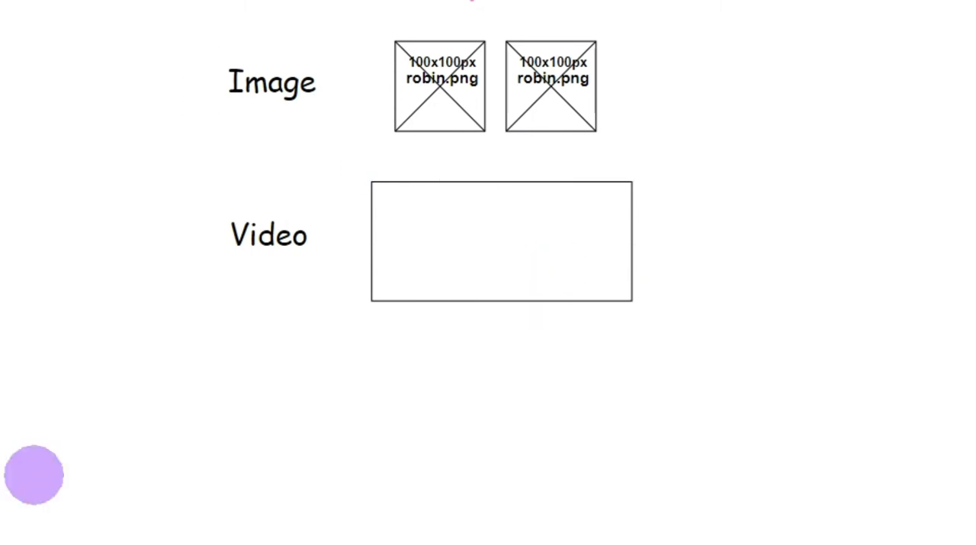
Add a diagonal line across the video rectangle from its lower-left corner to its upper-right corner
{"action": "left_click", "coordinate": [120, 348]}
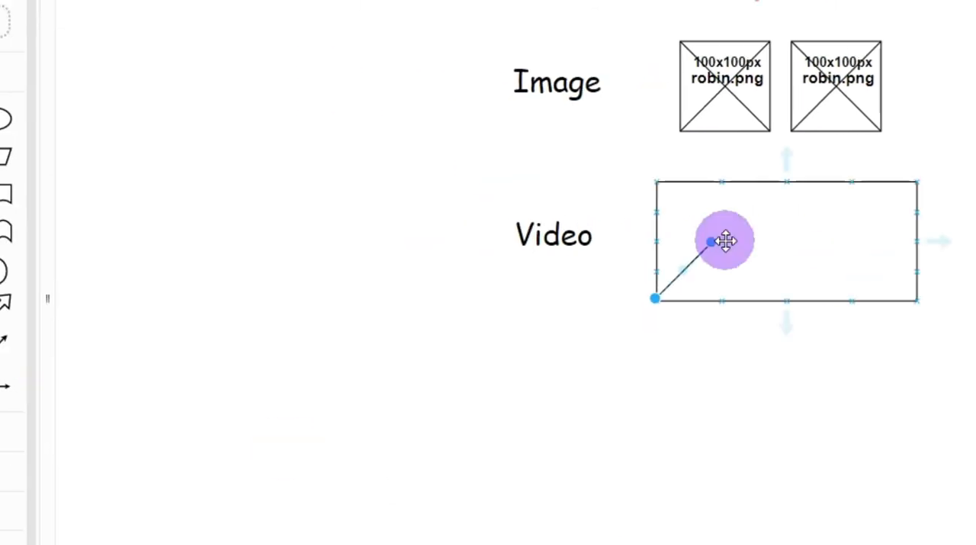
{"action": "left_click_drag", "start_coordinate": [712, 244], "coordinate": [903, 207]}
{"action": "left_click_drag", "start_coordinate": [642, 206], "coordinate": [650, 182]}
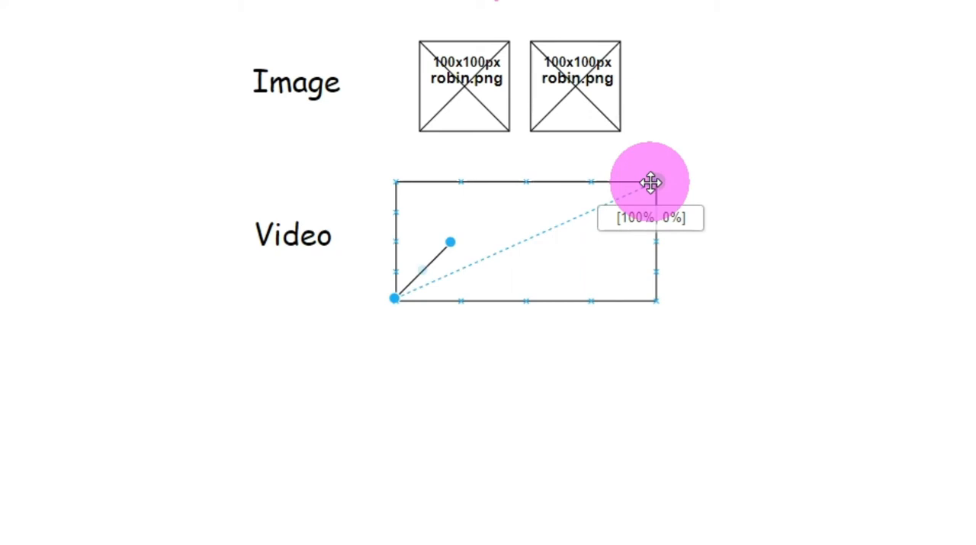
{"action": "left_click_drag", "start_coordinate": [650, 182], "coordinate": [651, 181]}
{"action": "left_click", "coordinate": [683, 220]}
Add a second diagonal line across the video rectangle from its upper-left corner to its lower-right corner
{"action": "left_click", "coordinate": [115, 346]}
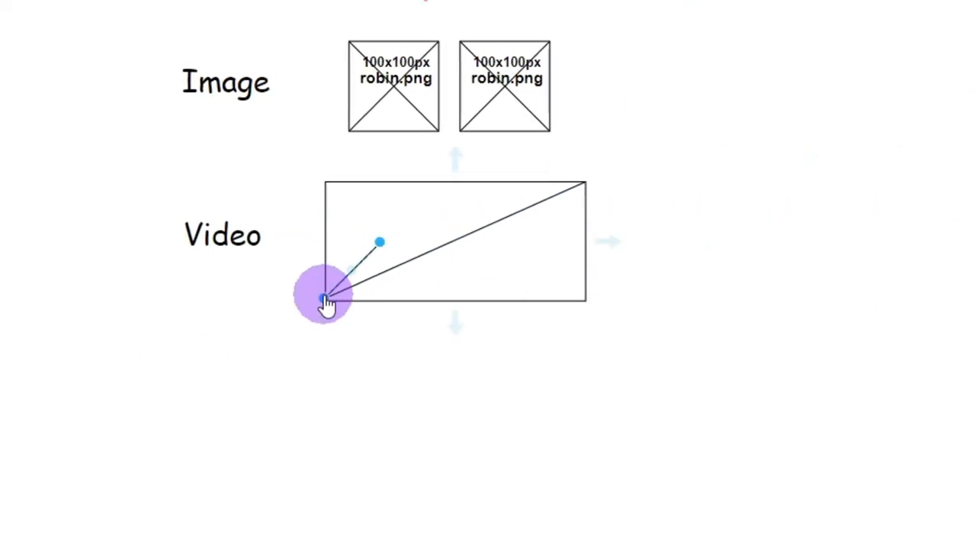
{"action": "left_click_drag", "start_coordinate": [322, 304], "coordinate": [326, 184]}
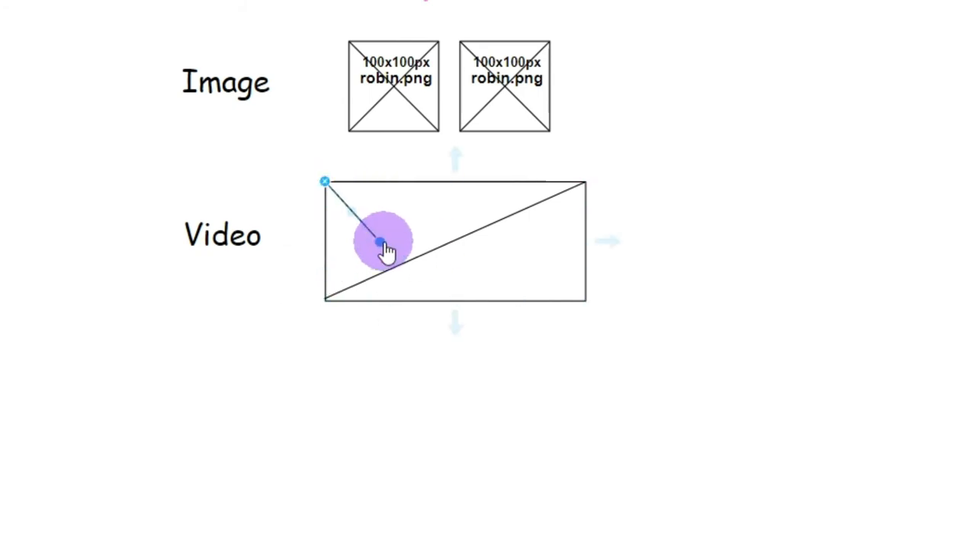
{"action": "left_click_drag", "start_coordinate": [381, 243], "coordinate": [381, 243]}
{"action": "left_click", "coordinate": [424, 247]}
{"action": "left_click_drag", "start_coordinate": [540, 287], "coordinate": [585, 301]}
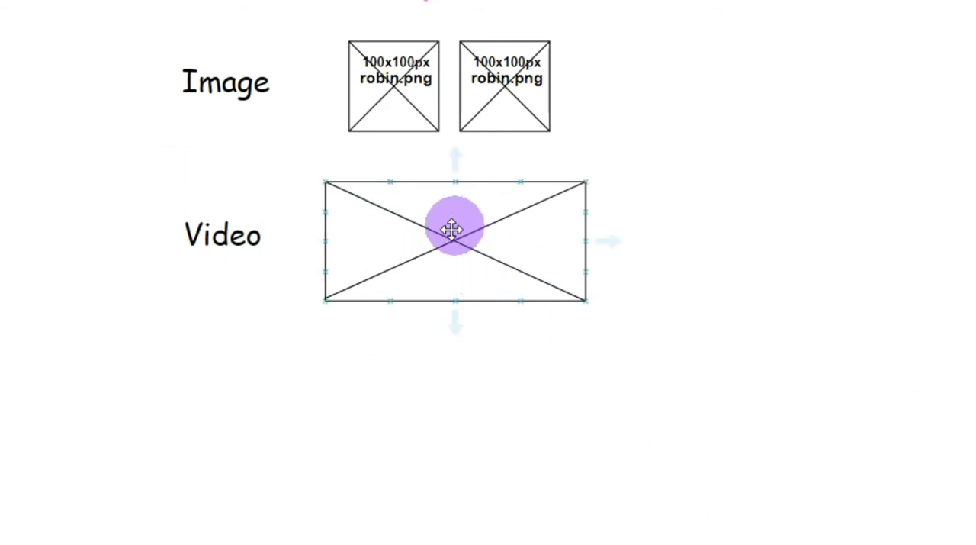
Add a circle below the crossed video rectangle and give it a 2 pt outline
{"action": "mouse_move", "coordinate": [70, 174]}
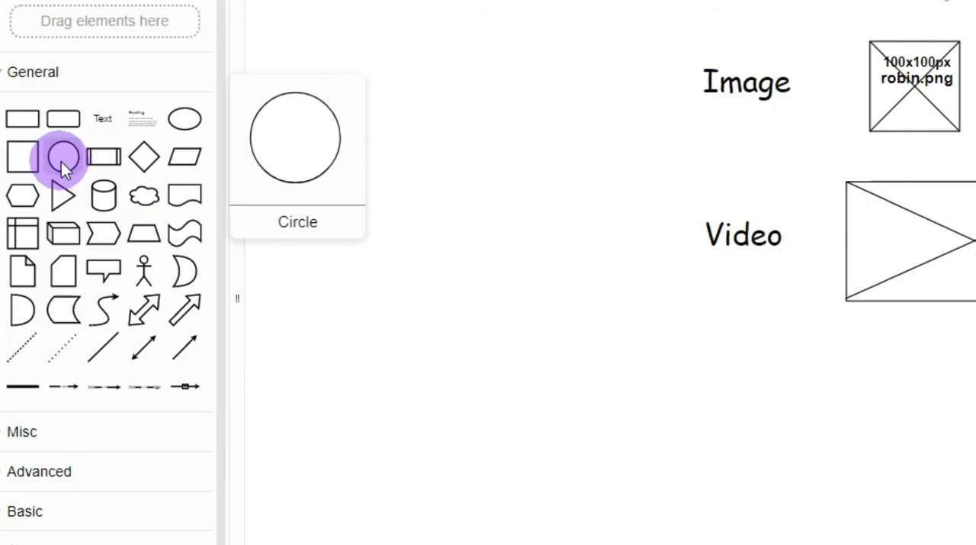
{"action": "left_click_drag", "start_coordinate": [62, 159], "coordinate": [887, 452]}
{"action": "left_click_drag", "start_coordinate": [564, 453], "coordinate": [583, 408]}
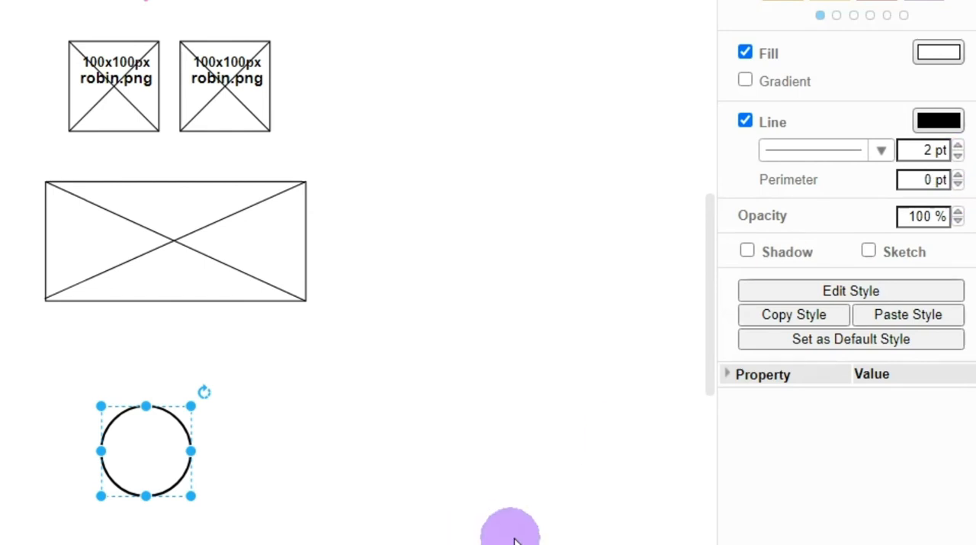
{"action": "left_click", "coordinate": [500, 511]}
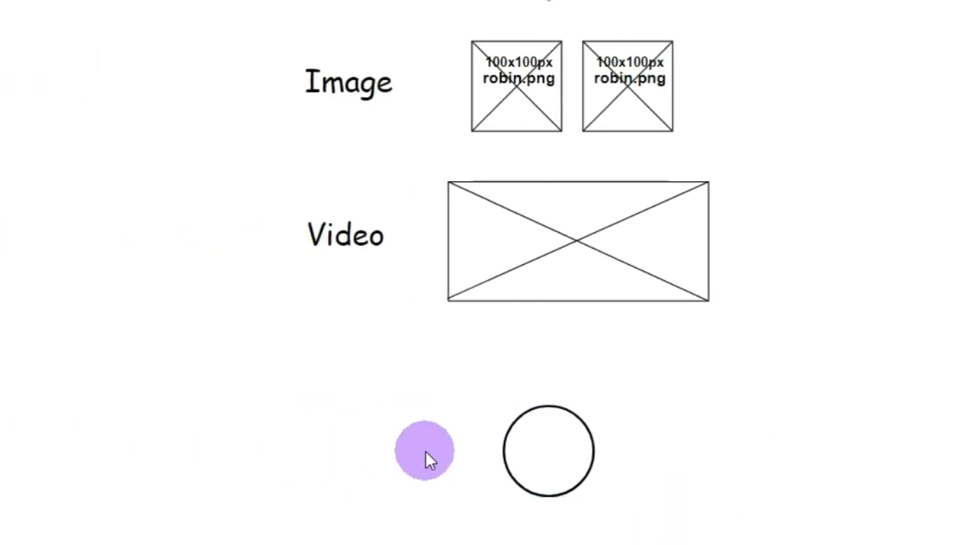
Add a triangle pointing right beside the circle, shrink it and centre it inside the circle
{"action": "left_click_drag", "start_coordinate": [65, 198], "coordinate": [489, 456]}
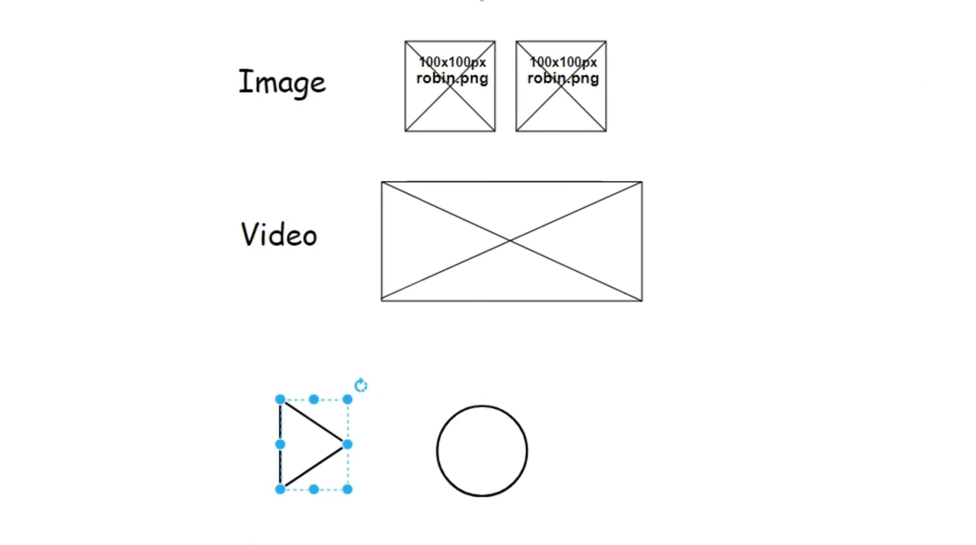
{"action": "left_click_drag", "start_coordinate": [347, 488], "coordinate": [483, 448]}
{"action": "left_click", "coordinate": [296, 424]}
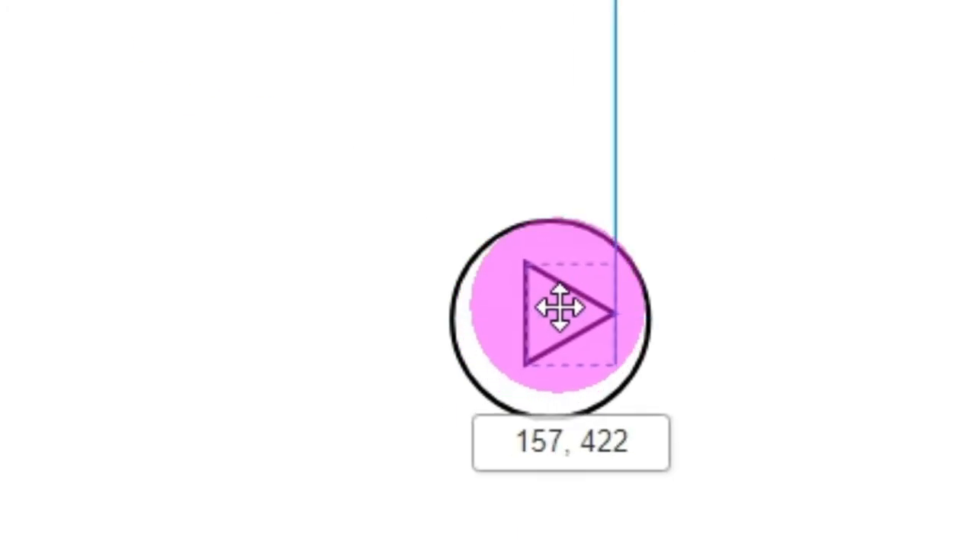
{"action": "left_click_drag", "start_coordinate": [560, 307], "coordinate": [534, 315]}
{"action": "left_click", "coordinate": [972, 404]}
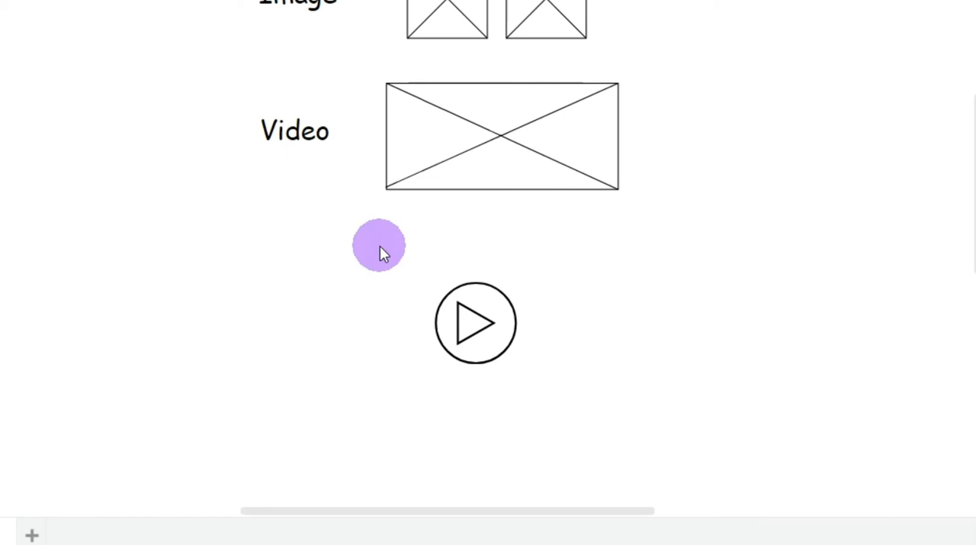
Group the circle and triangle into one play button and move it onto the centre of the crossed video rectangle
{"action": "left_click_drag", "start_coordinate": [380, 245], "coordinate": [770, 474]}
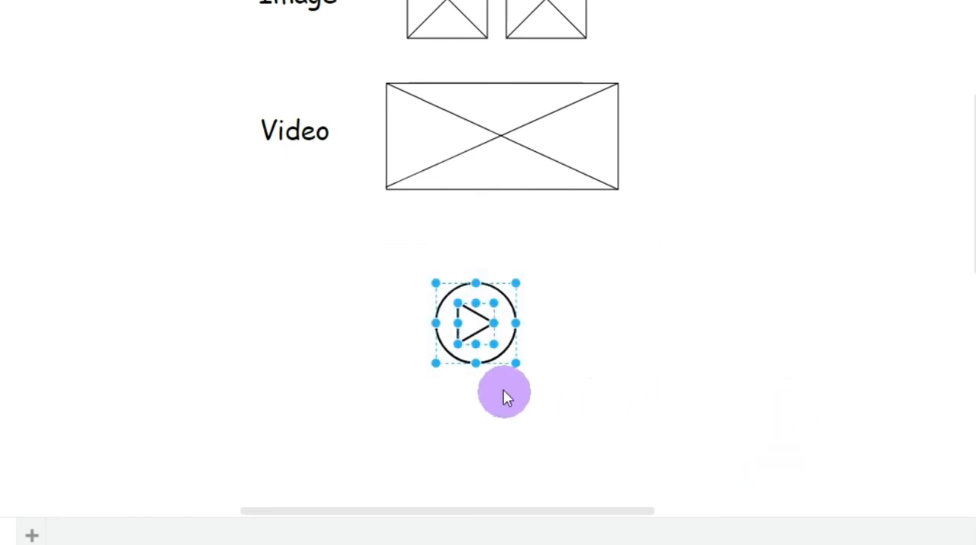
{"action": "right_click", "coordinate": [496, 348]}
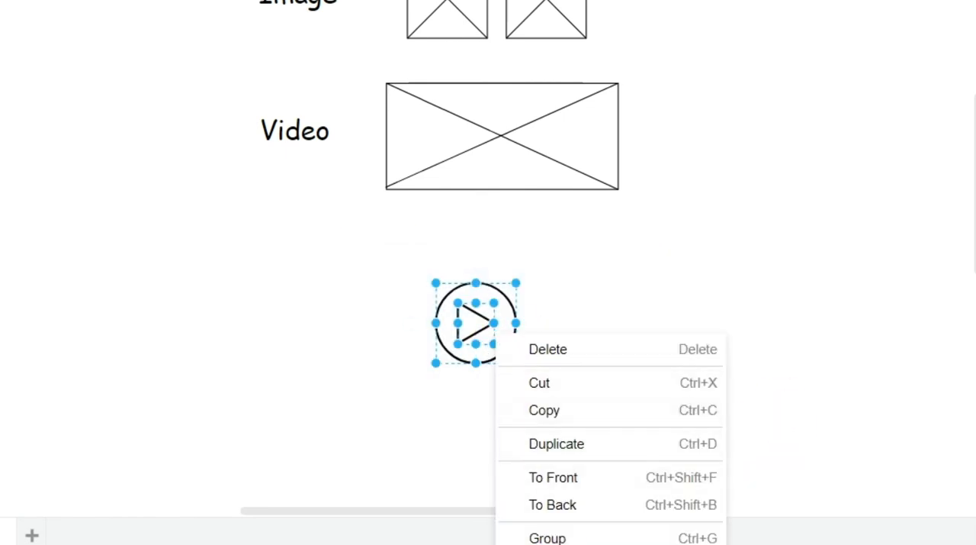
{"action": "left_click", "coordinate": [557, 537]}
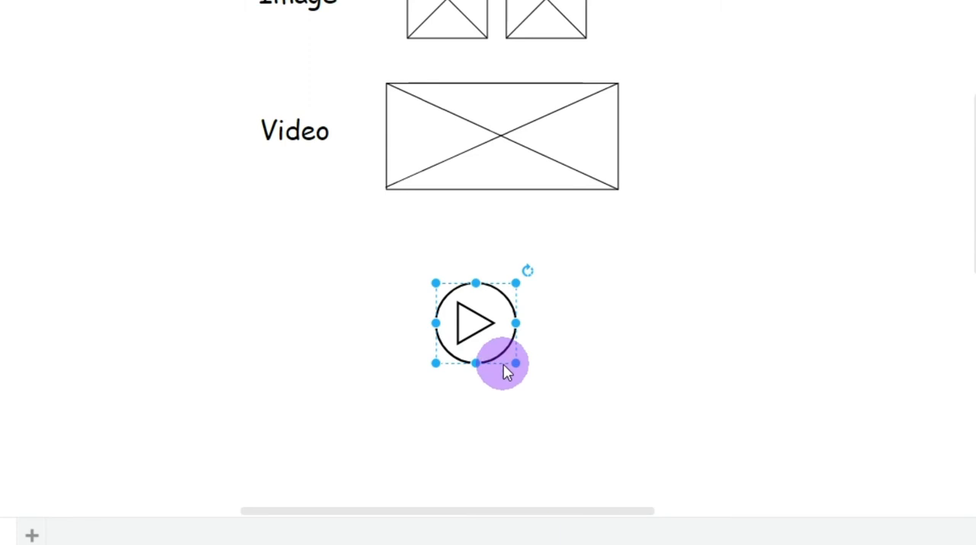
{"action": "left_click_drag", "start_coordinate": [500, 349], "coordinate": [528, 163]}
{"action": "left_click_drag", "start_coordinate": [528, 310], "coordinate": [523, 311]}
Group the video rectangle, its diagonals and the play button, and place a copy of the group to its right
{"action": "left_click_drag", "start_coordinate": [719, 418], "coordinate": [367, 217]}
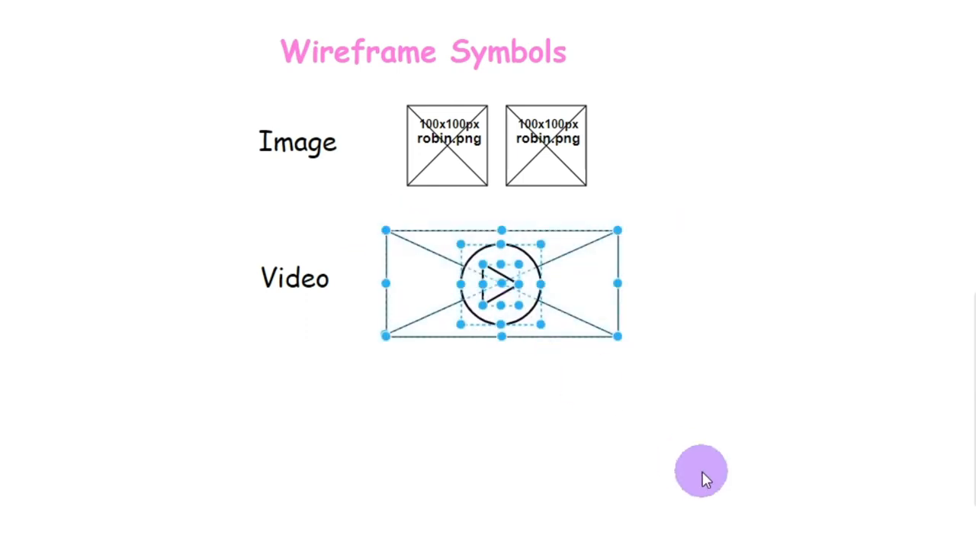
{"action": "right_click", "coordinate": [578, 334]}
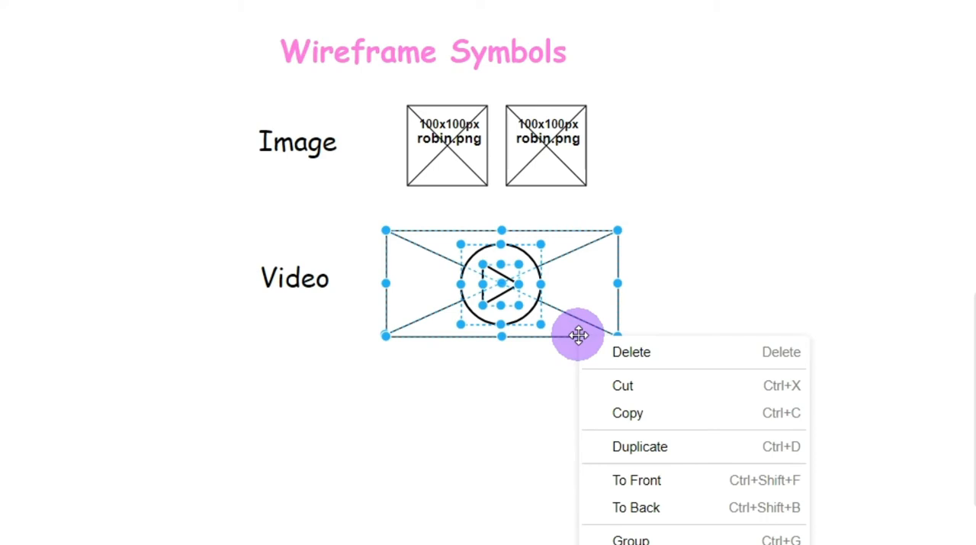
{"action": "left_click", "coordinate": [641, 535]}
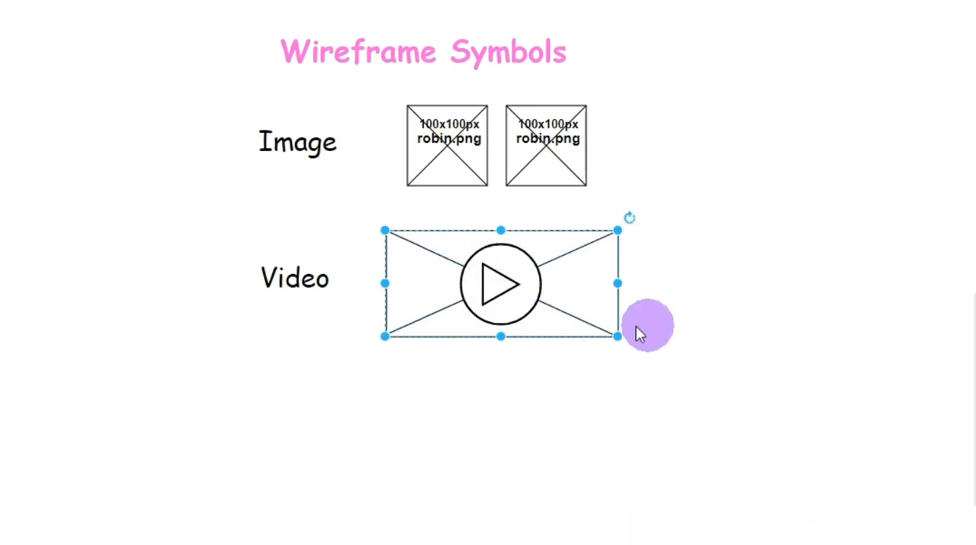
{"action": "left_click_drag", "start_coordinate": [573, 335], "coordinate": [841, 338]}
{"action": "left_click", "coordinate": [207, 369]}
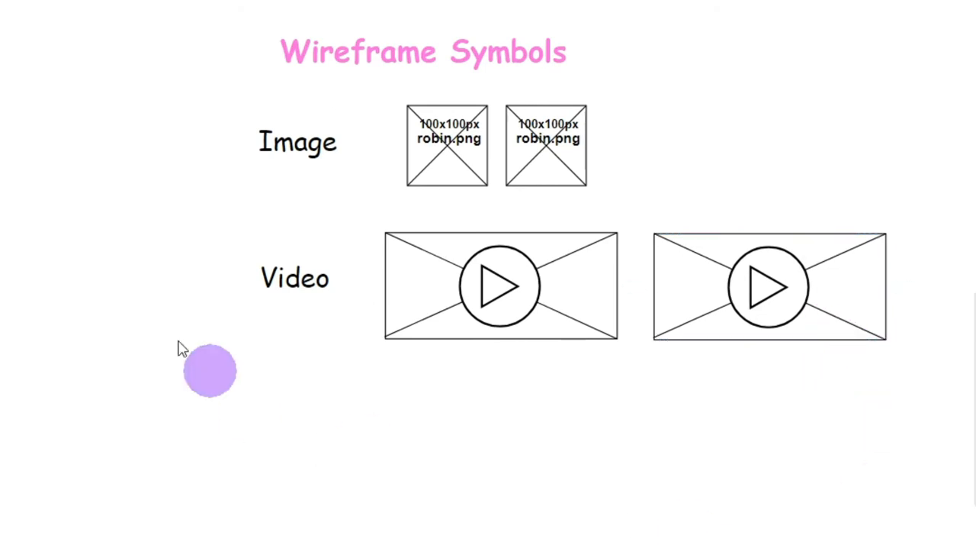
Place a copy of the "Video" label below the original and change its text to "Audio"
{"action": "left_click", "coordinate": [293, 283]}
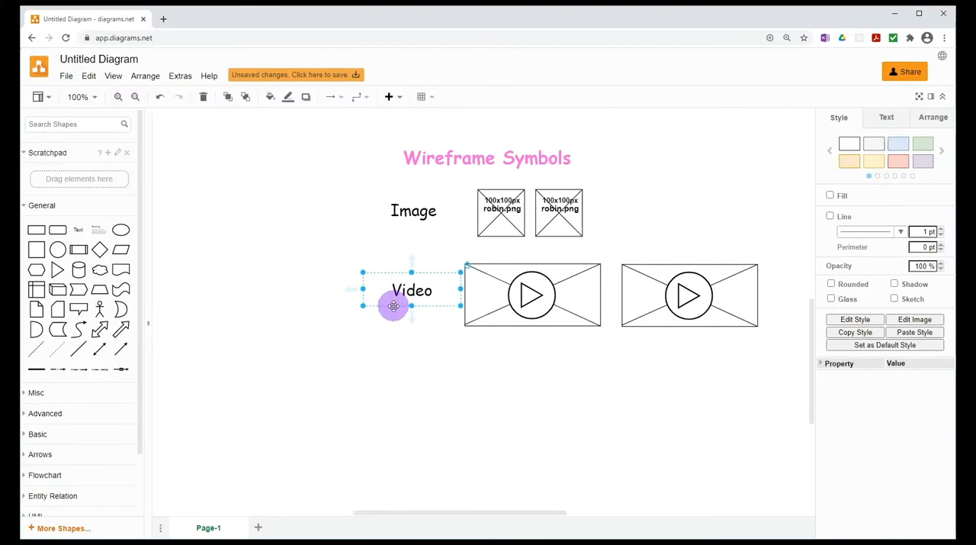
{"action": "left_click_drag", "start_coordinate": [393, 305], "coordinate": [392, 412]}
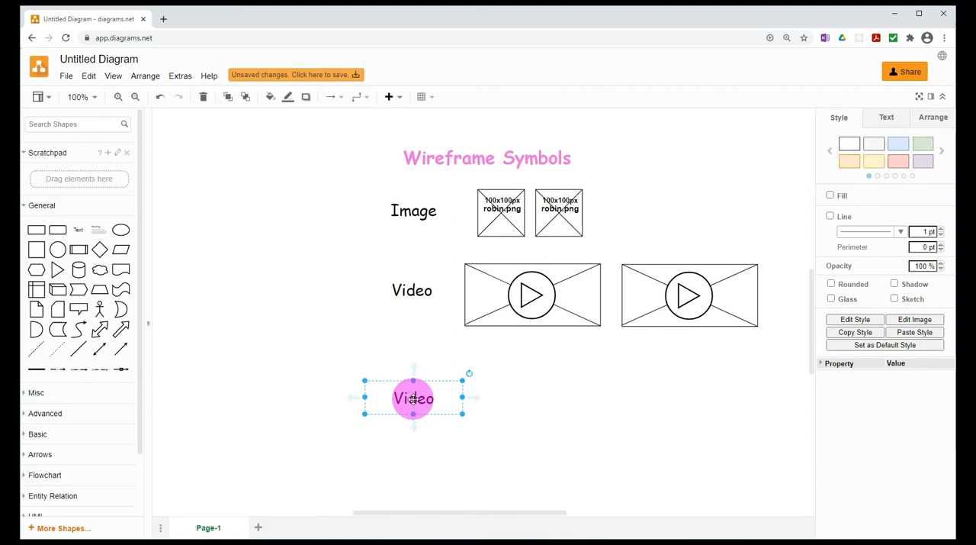
{"action": "double_click", "coordinate": [450, 404]}
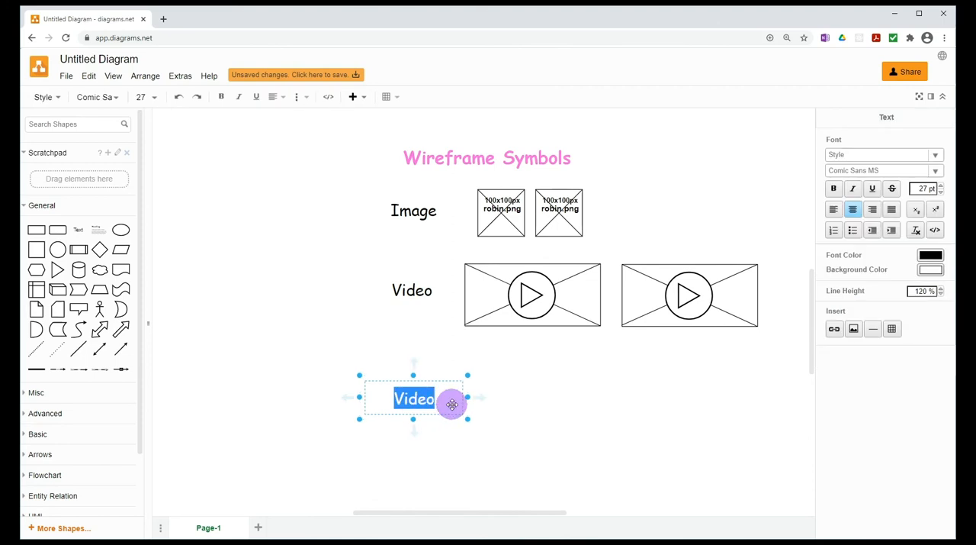
{"action": "type", "text": "Audio"}
{"action": "left_click", "coordinate": [445, 435]}
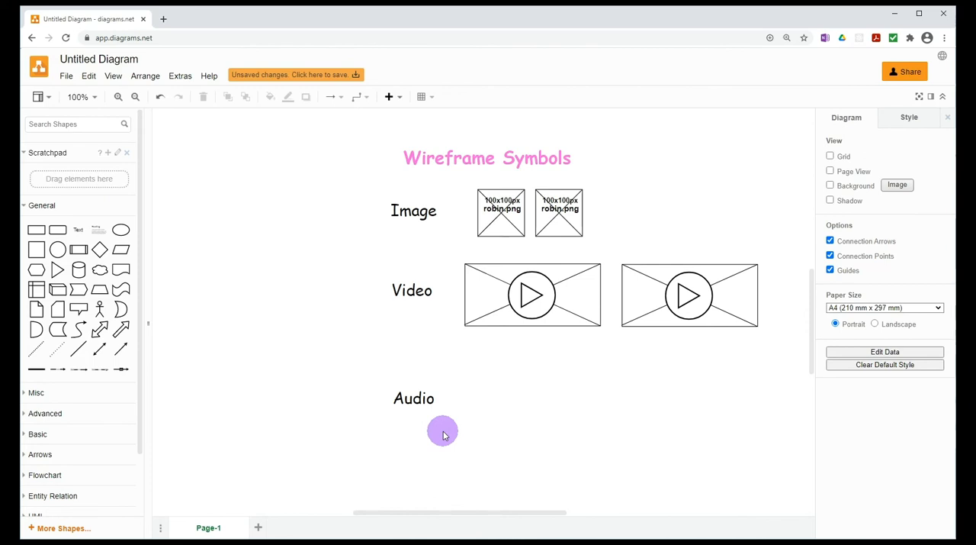
Add a rectangle beside the "Audio" label and flatten it into a slim horizontal bar
{"action": "mouse_move", "coordinate": [39, 237]}
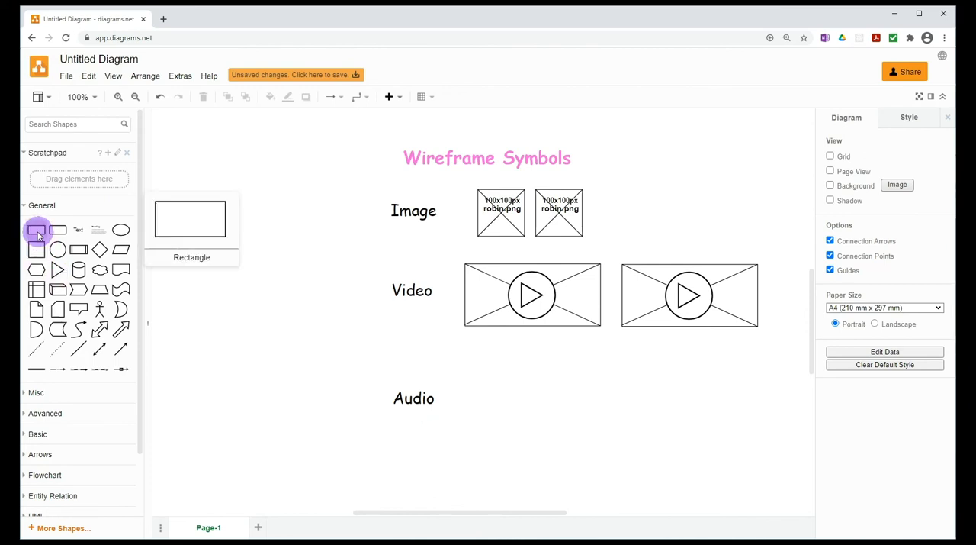
{"action": "left_click_drag", "start_coordinate": [36, 232], "coordinate": [530, 409]}
{"action": "left_click_drag", "start_coordinate": [586, 395], "coordinate": [521, 387]}
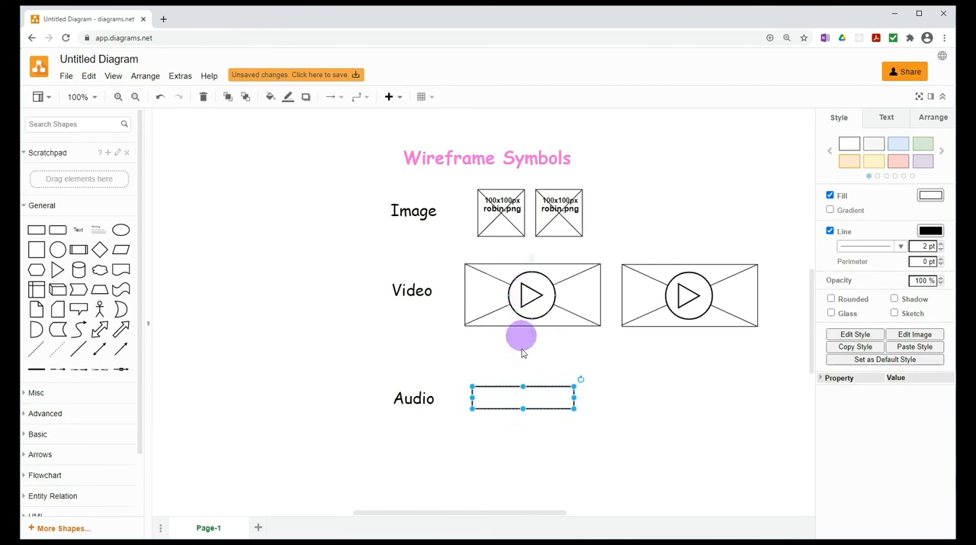
{"action": "left_click", "coordinate": [425, 453]}
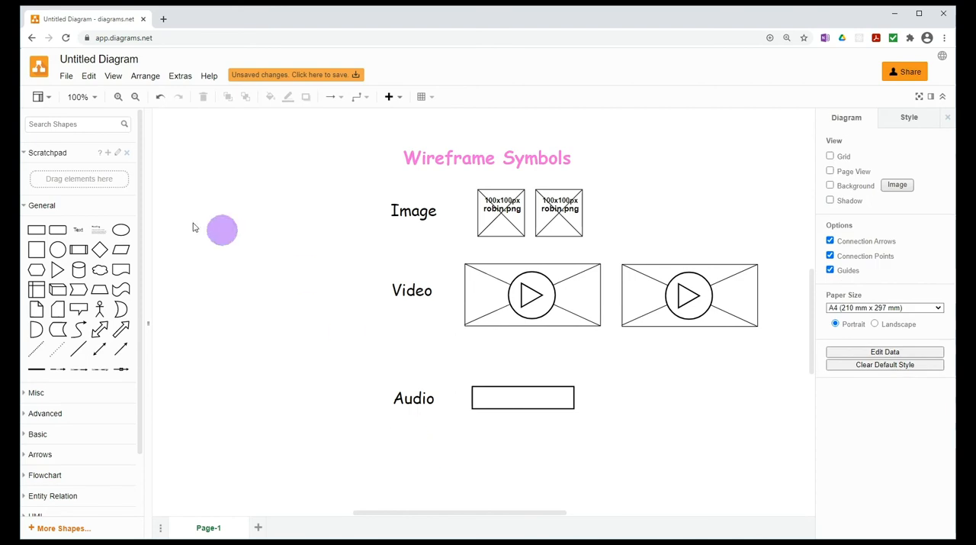
Add a triangle below the audio bar and label it "PLAY" with left-aligned text
{"action": "left_click_drag", "start_coordinate": [57, 271], "coordinate": [482, 437]}
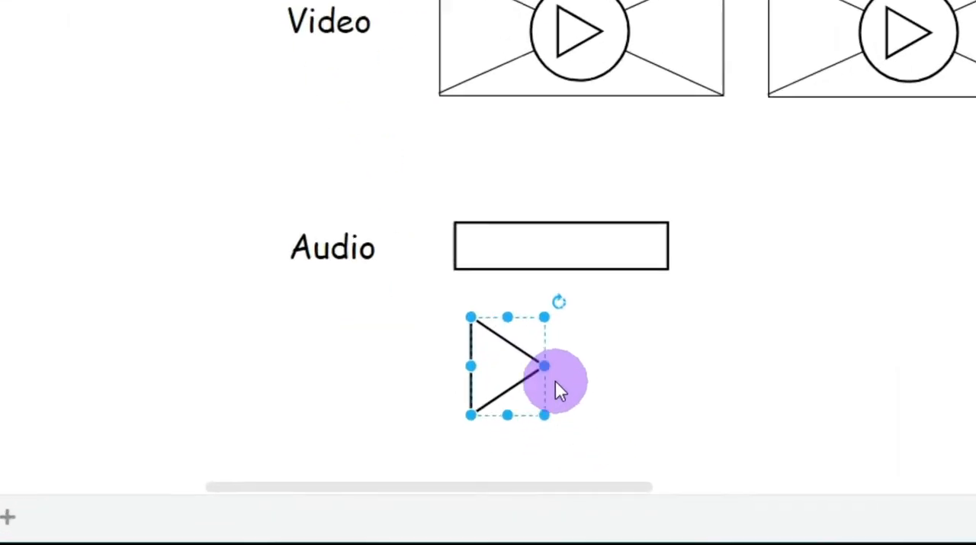
{"action": "double_click", "coordinate": [496, 453]}
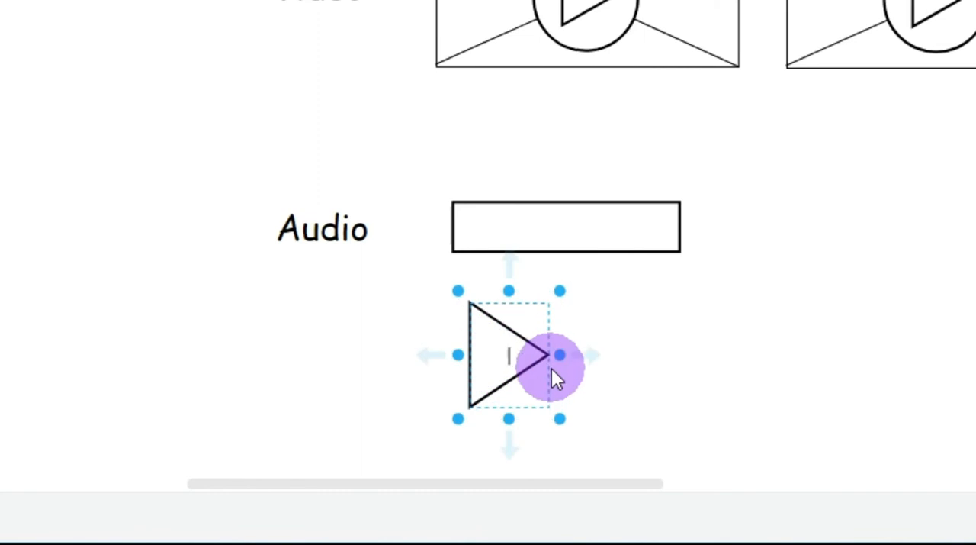
{"action": "type", "text": "PLAY"}
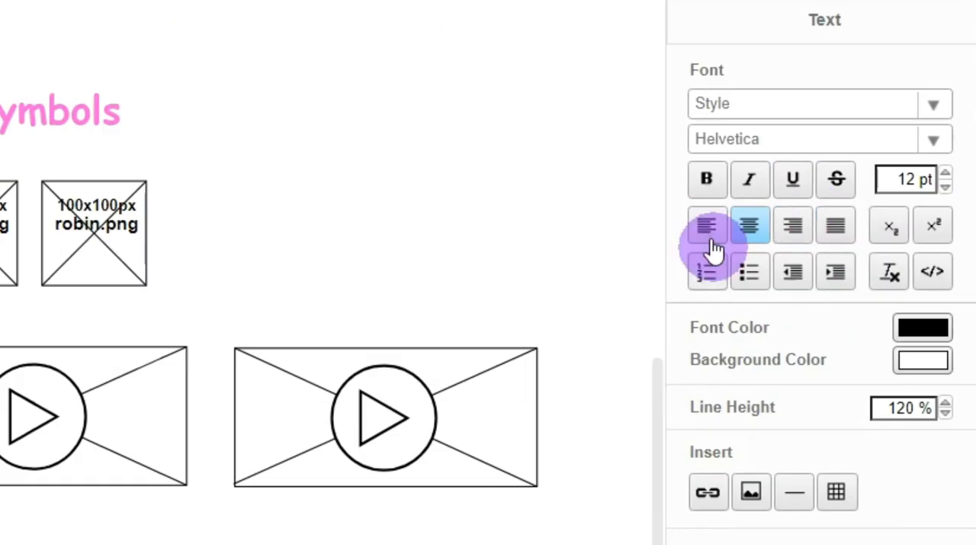
{"action": "left_click", "coordinate": [746, 238]}
{"action": "left_click", "coordinate": [706, 229]}
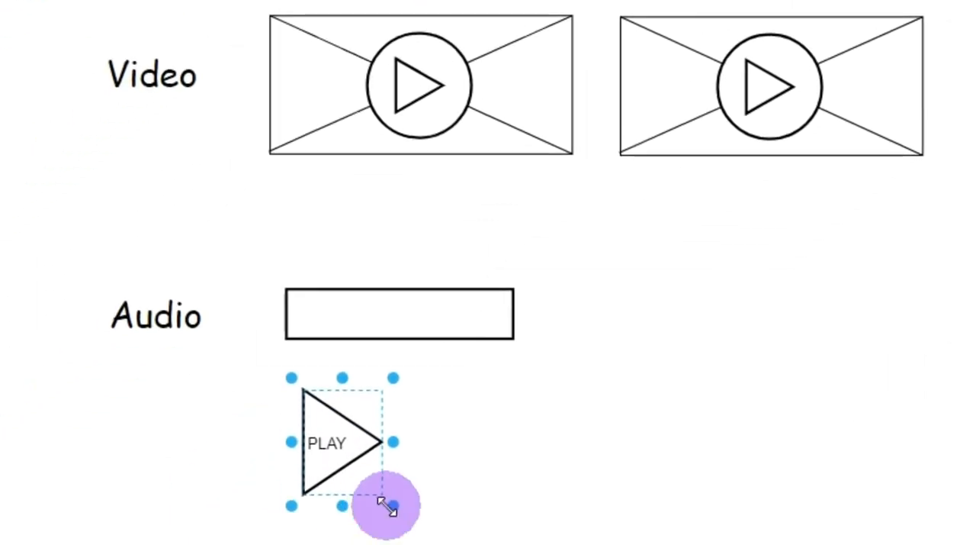
Shrink the "PLAY" triangle to the bar's height and position it inside the left end of the audio bar
{"action": "left_click_drag", "start_coordinate": [369, 522], "coordinate": [358, 486]}
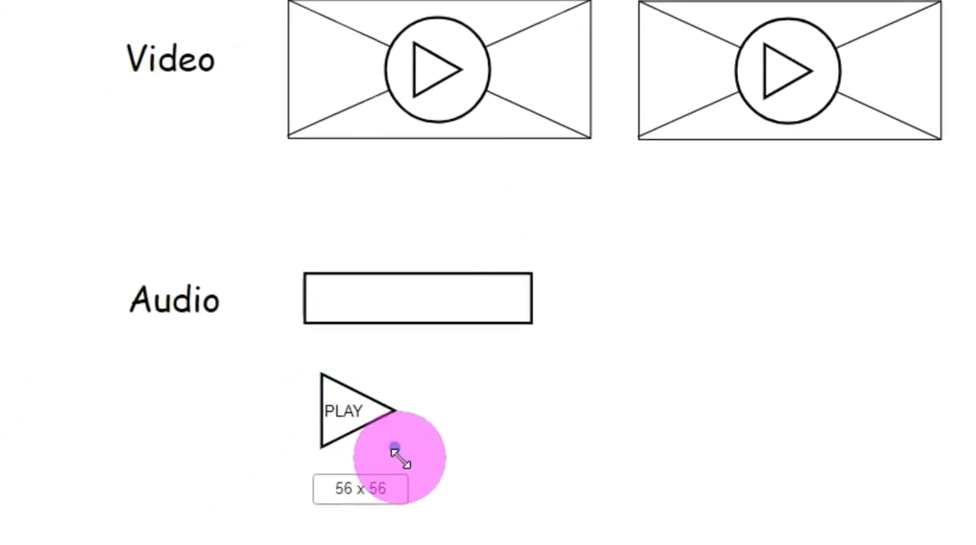
{"action": "left_click_drag", "start_coordinate": [395, 450], "coordinate": [399, 436]}
{"action": "left_click_drag", "start_coordinate": [343, 405], "coordinate": [322, 408]}
{"action": "left_click_drag", "start_coordinate": [373, 390], "coordinate": [336, 311]}
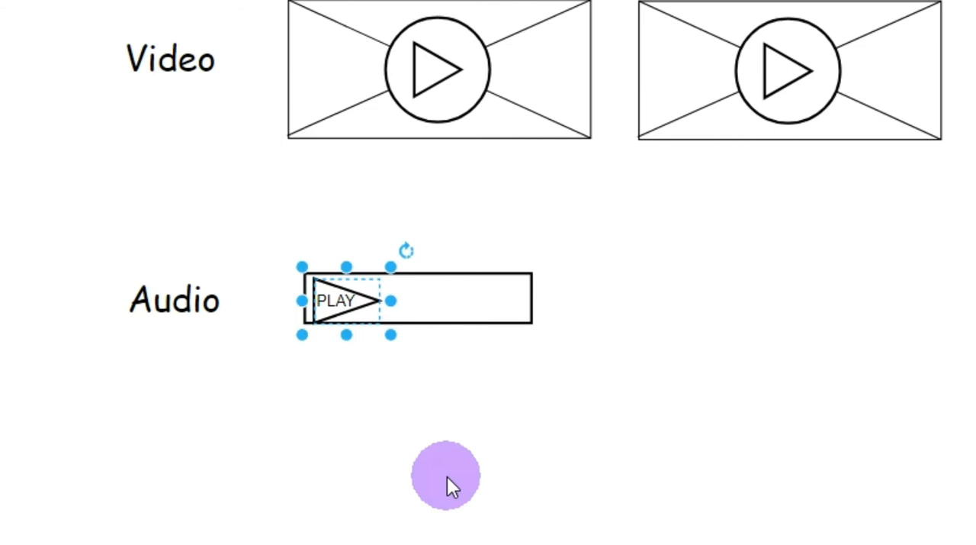
{"action": "key", "text": "Up"}
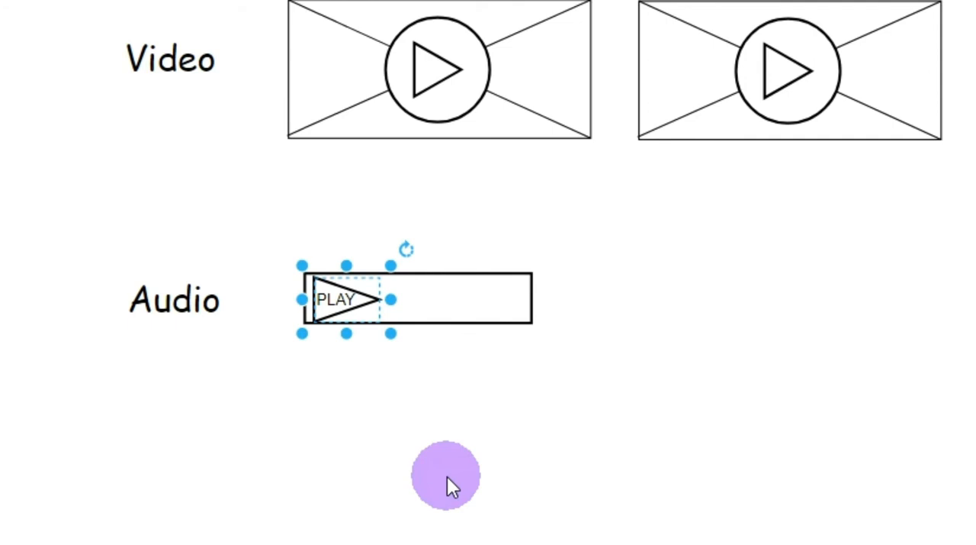
{"action": "key", "text": "Left"}
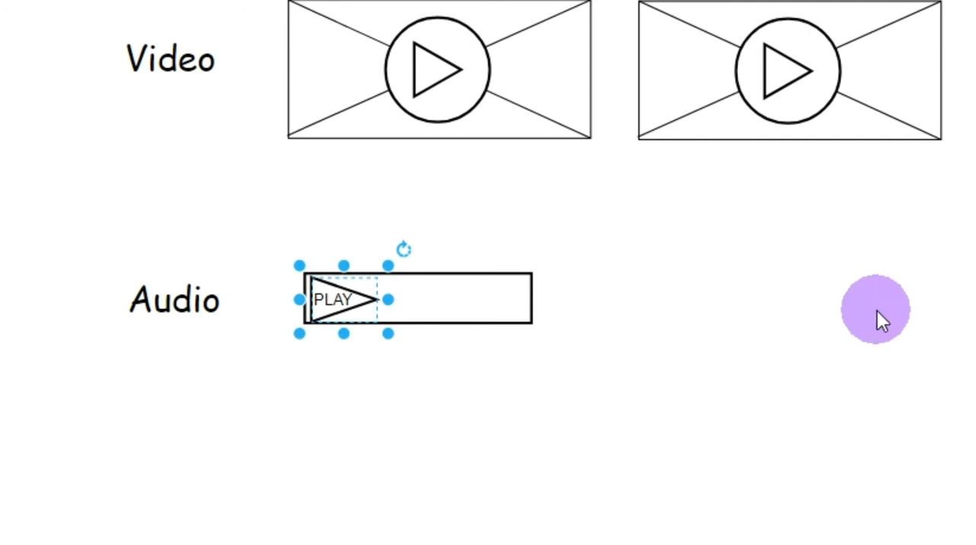
{"action": "left_click", "coordinate": [861, 329]}
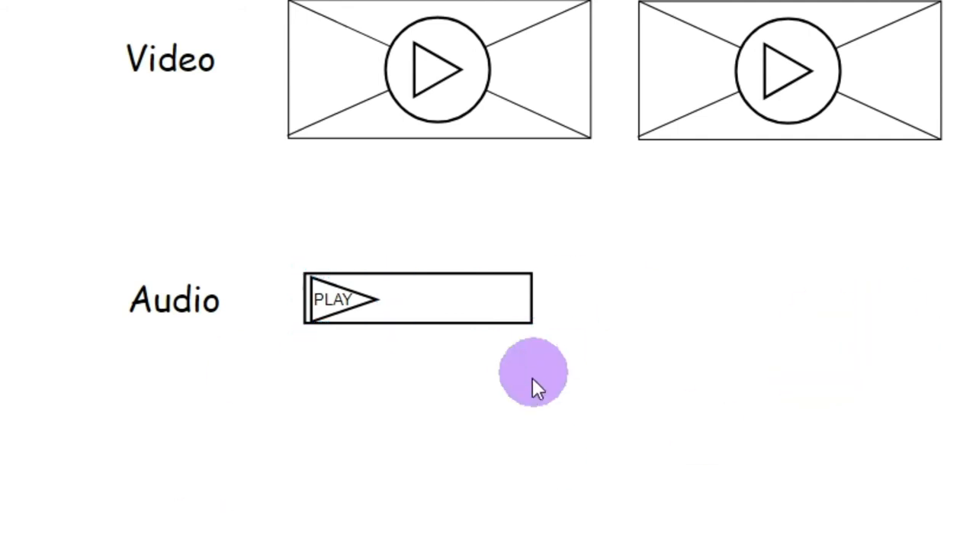
Group the audio bar with its "PLAY" triangle and place a copy of the group to its right
{"action": "left_click_drag", "start_coordinate": [698, 418], "coordinate": [303, 275]}
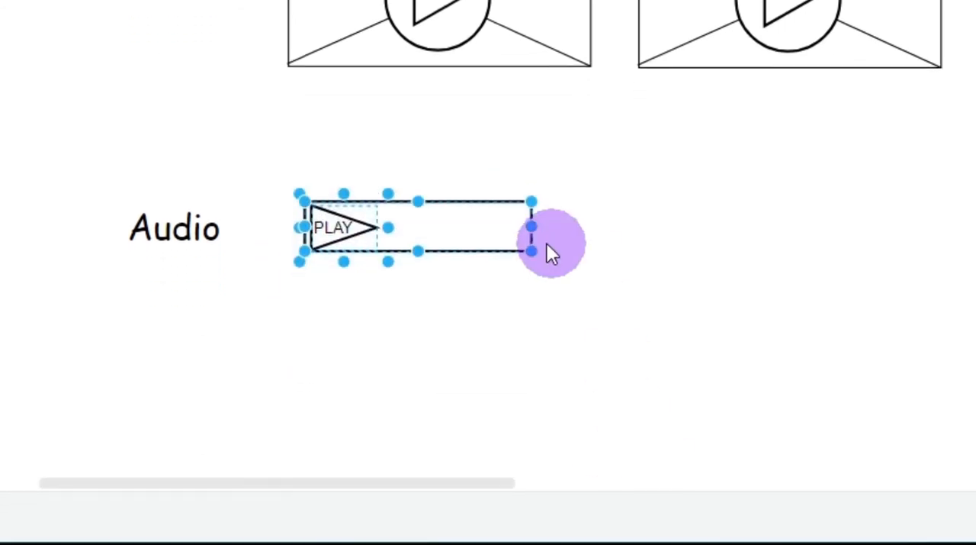
{"action": "right_click", "coordinate": [505, 316]}
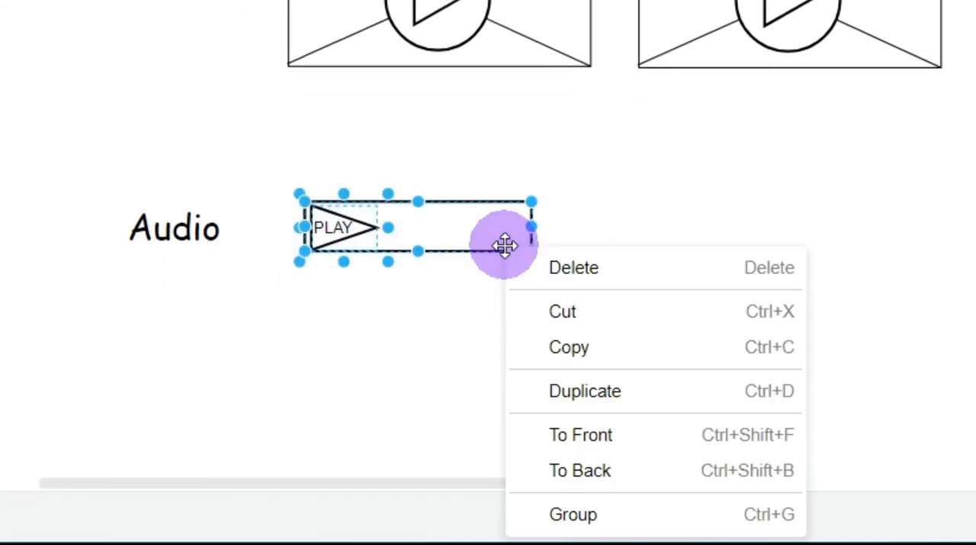
{"action": "left_click", "coordinate": [598, 515]}
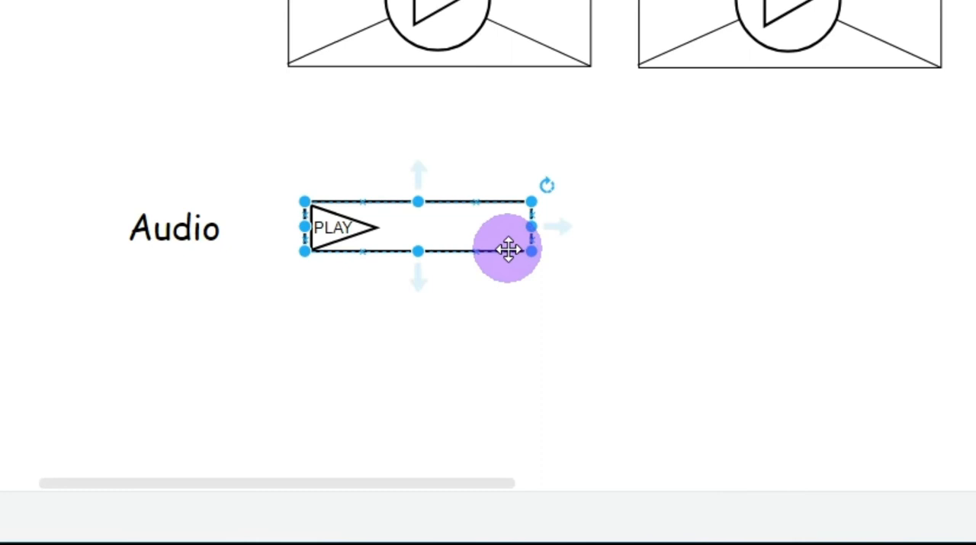
{"action": "left_click_drag", "start_coordinate": [508, 249], "coordinate": [824, 257]}
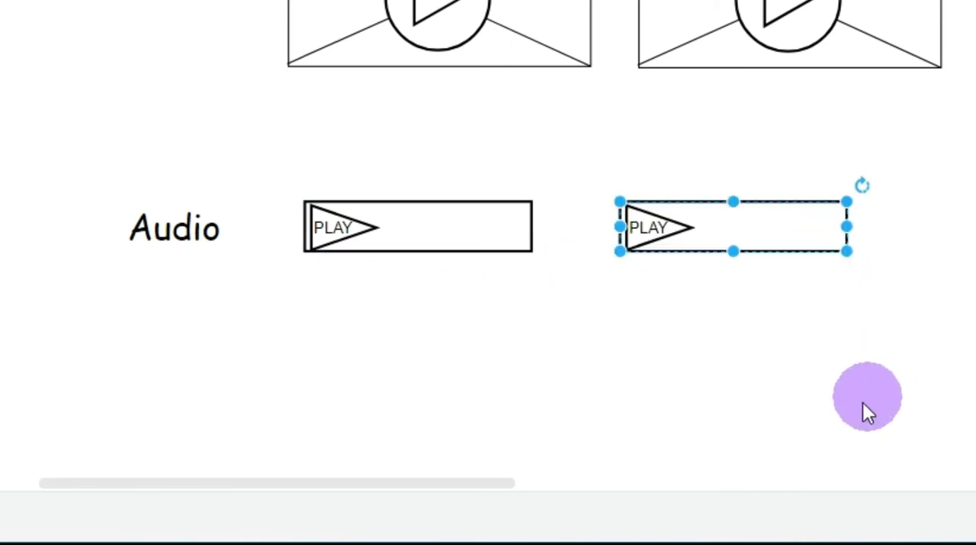
{"action": "left_click", "coordinate": [839, 409]}
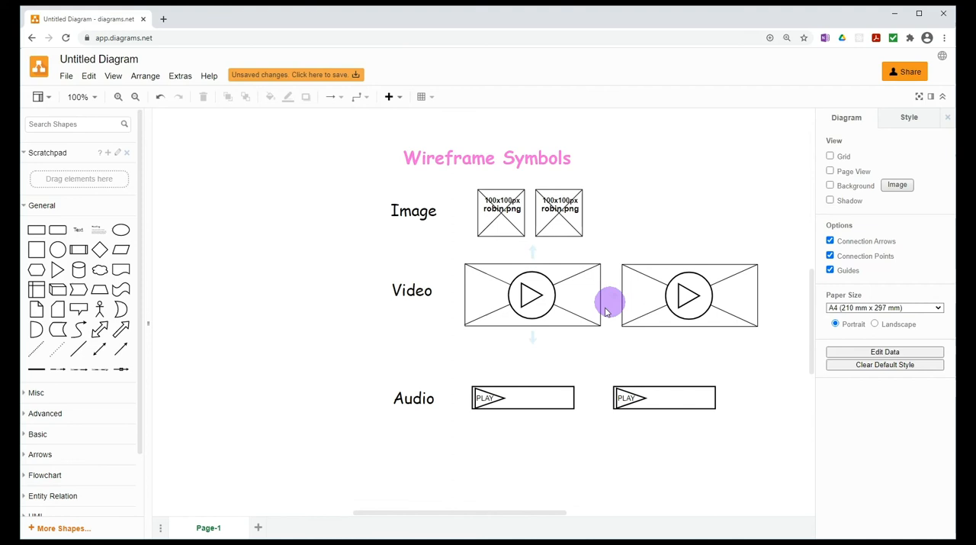
{"action": "left_click", "coordinate": [579, 304]}
{"action": "left_click", "coordinate": [416, 483]}
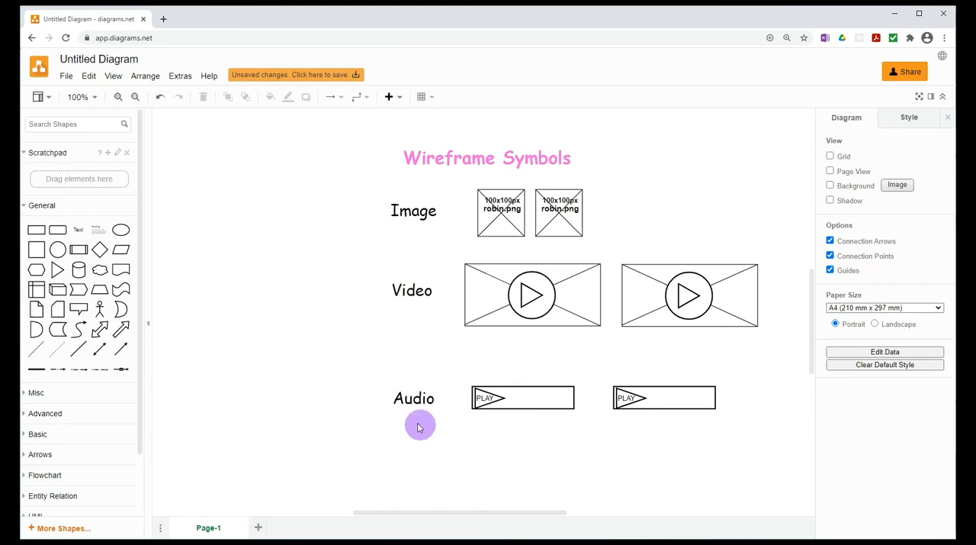
Place a copy of the "Audio" label below the original and change its text to "Text"
{"action": "left_click", "coordinate": [409, 405]}
{"action": "left_click_drag", "start_coordinate": [409, 402], "coordinate": [408, 461]}
{"action": "double_click", "coordinate": [425, 462]}
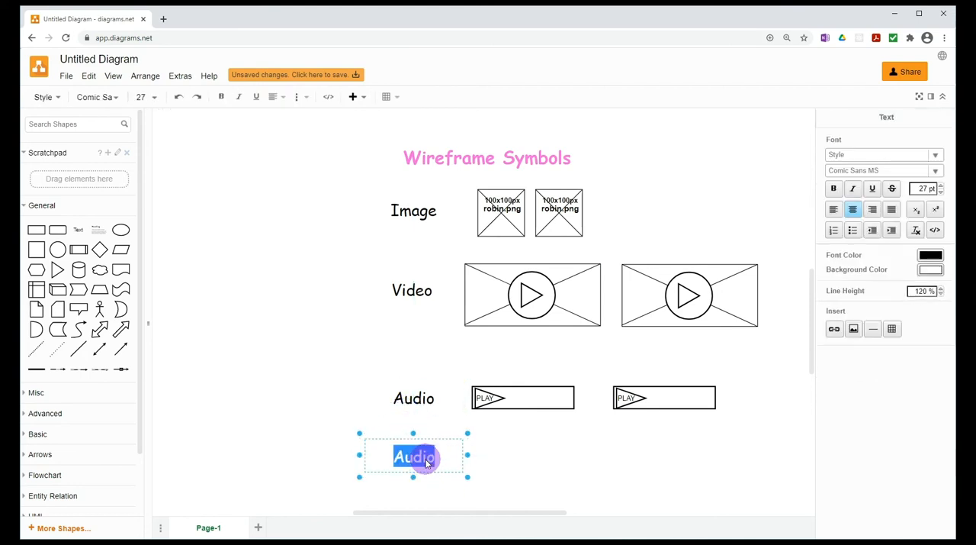
{"action": "type", "text": "Text"}
{"action": "left_click", "coordinate": [564, 497]}
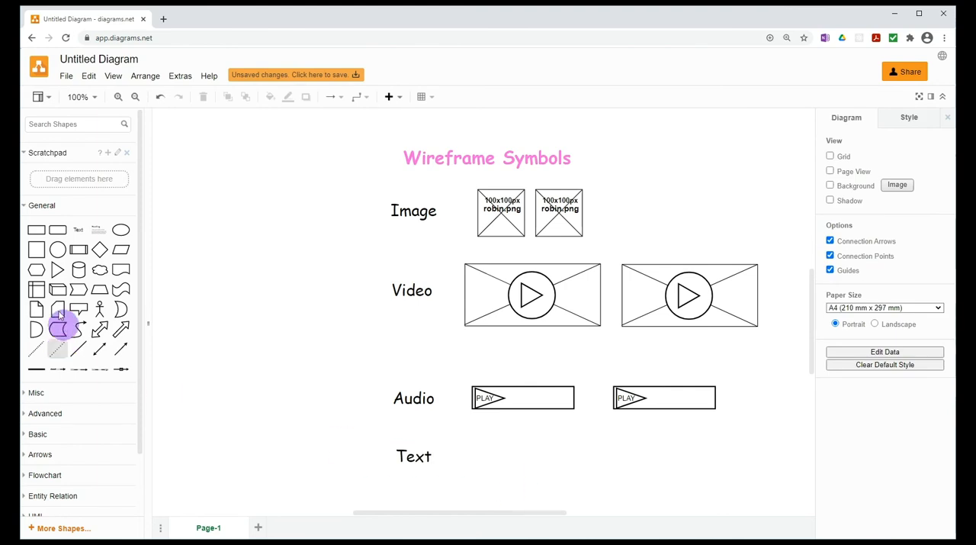
Add a rectangle beside the "Text" label and enlarge it into a wide frame below the two audio bars
{"action": "mouse_move", "coordinate": [36, 254]}
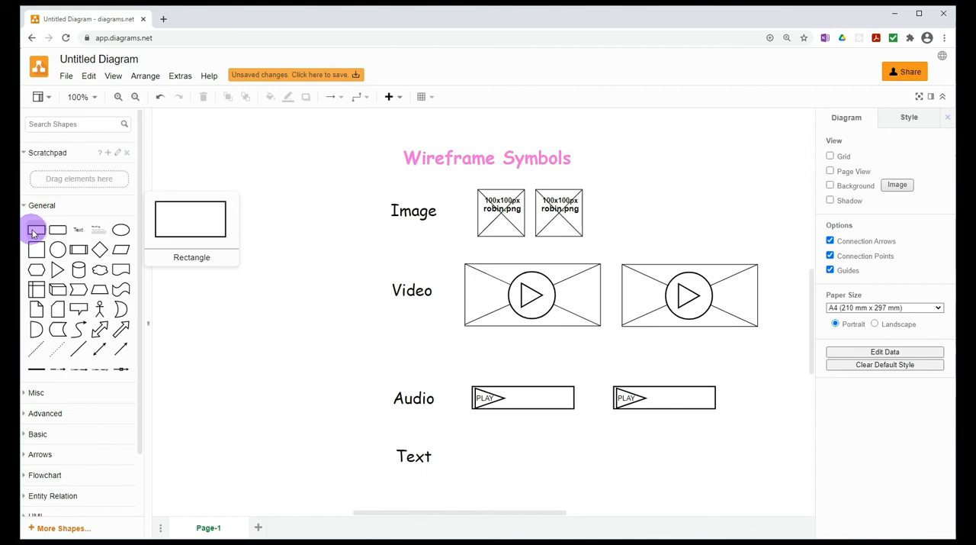
{"action": "mouse_move", "coordinate": [37, 235]}
{"action": "left_click_drag", "start_coordinate": [36, 233], "coordinate": [760, 506]}
{"action": "scroll", "coordinate": [536, 462], "scroll_direction": "down", "scroll_amount": 3}
{"action": "scroll", "coordinate": [536, 462], "scroll_direction": "up", "scroll_amount": 2}
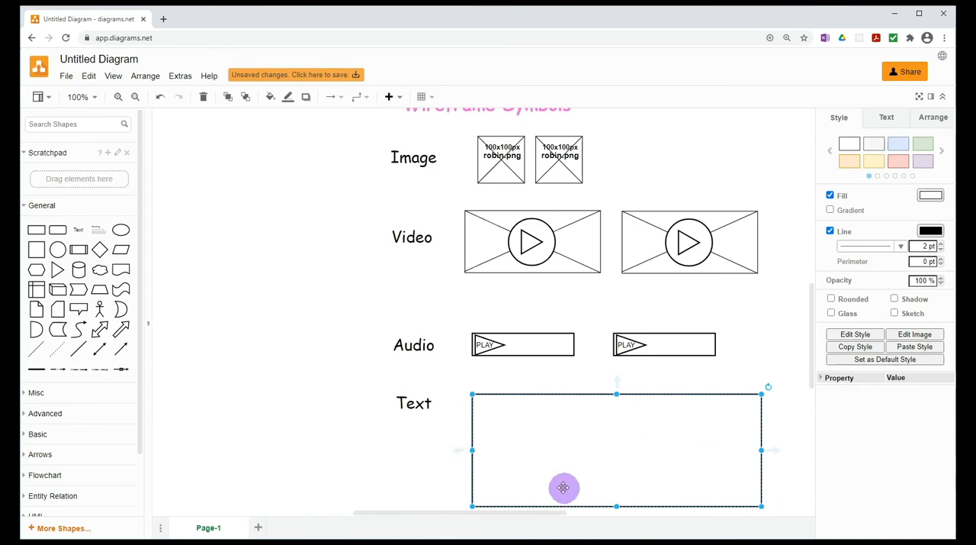
{"action": "left_click_drag", "start_coordinate": [467, 449], "coordinate": [455, 450]}
{"action": "left_click", "coordinate": [375, 453]}
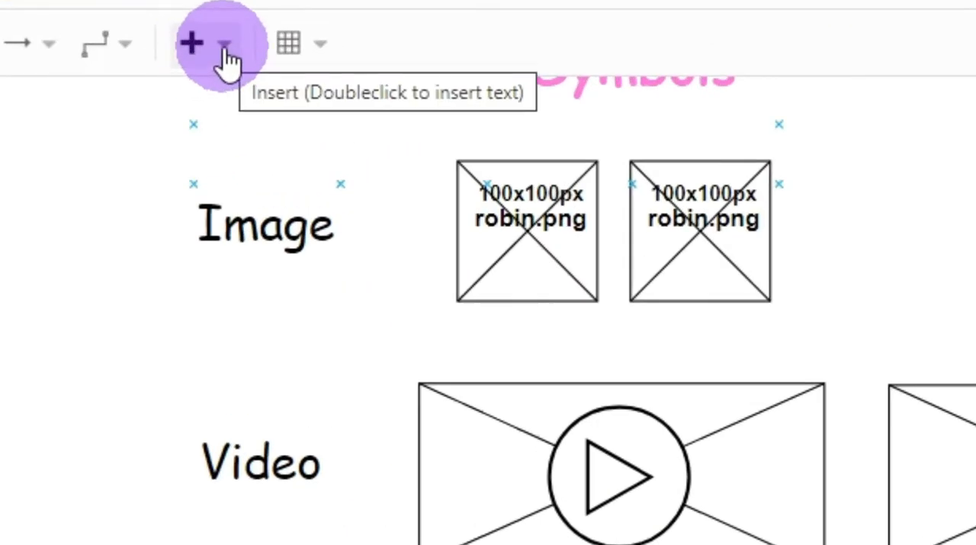
Draw one freehand wavy line across the upper part of the wide frame beside the "Text" label
{"action": "left_click", "coordinate": [225, 48]}
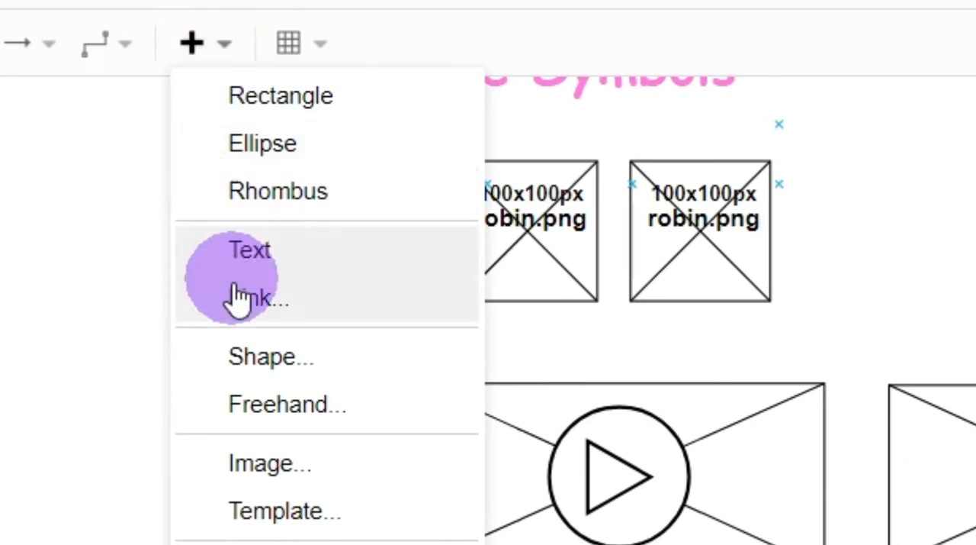
{"action": "left_click", "coordinate": [282, 405]}
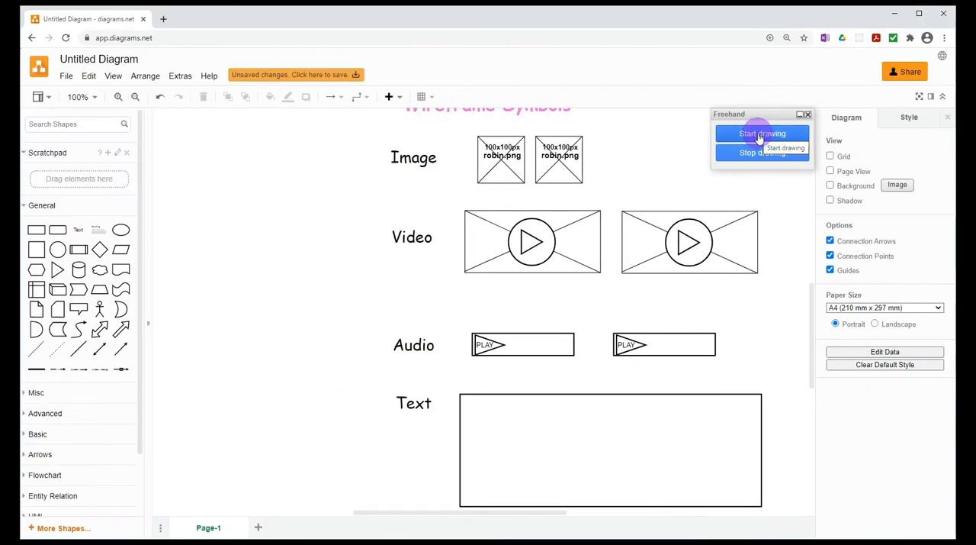
{"action": "left_click", "coordinate": [461, 420]}
{"action": "mouse_move", "coordinate": [472, 423]}
{"action": "left_mouse_down"}
{"action": "mouse_move", "coordinate": [503, 409]}
{"action": "mouse_move", "coordinate": [736, 420]}
{"action": "left_mouse_up"}
{"action": "left_click", "coordinate": [778, 160]}
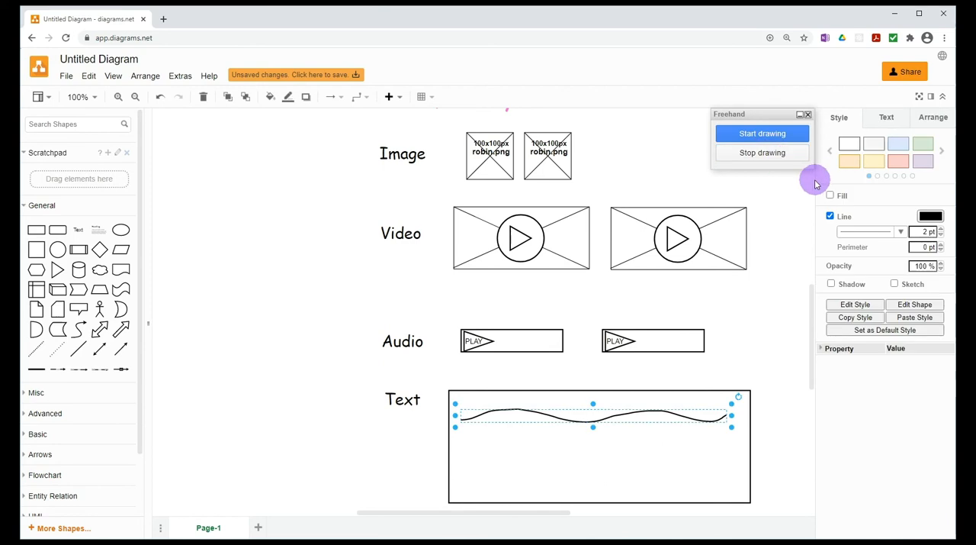
Place three copies of the wavy line below it inside the frame, and move the "Text" label down beside the frame
{"action": "left_click_drag", "start_coordinate": [620, 416], "coordinate": [628, 473]}
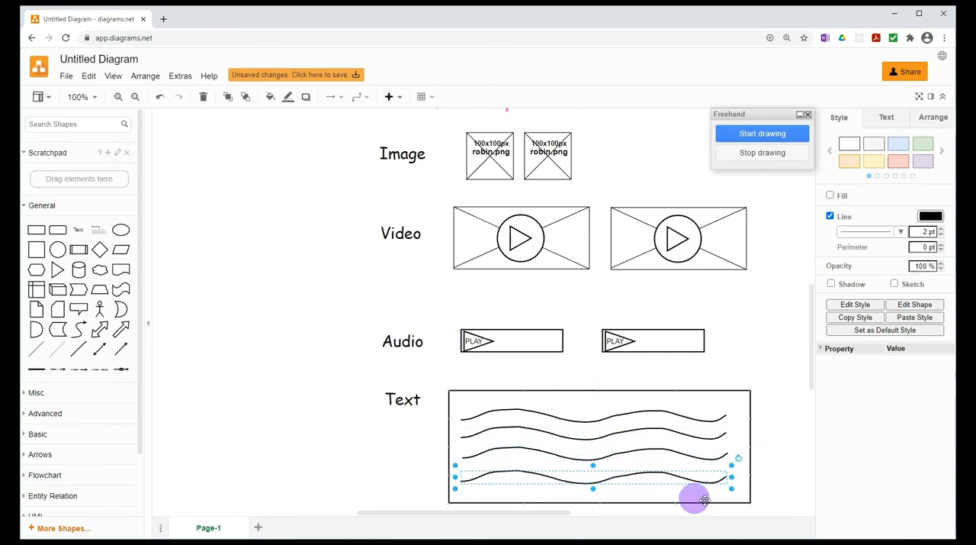
{"action": "left_click", "coordinate": [788, 447]}
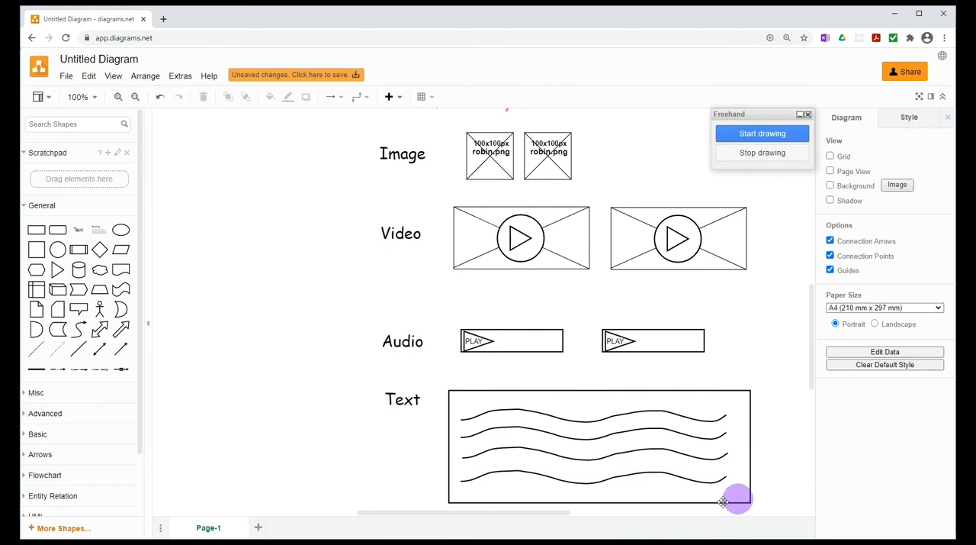
{"action": "left_click", "coordinate": [391, 400]}
{"action": "left_click_drag", "start_coordinate": [394, 413], "coordinate": [394, 454]}
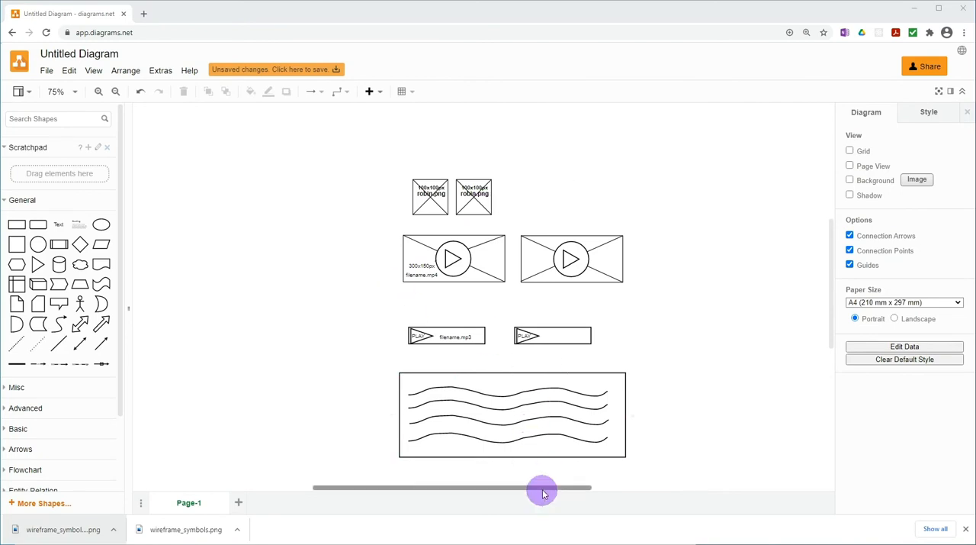
Add a rectangle in the empty area left of the symbols and give it a white (FFFFFF) fill and a 2 pt line
{"action": "left_click_drag", "start_coordinate": [546, 489], "coordinate": [478, 482]}
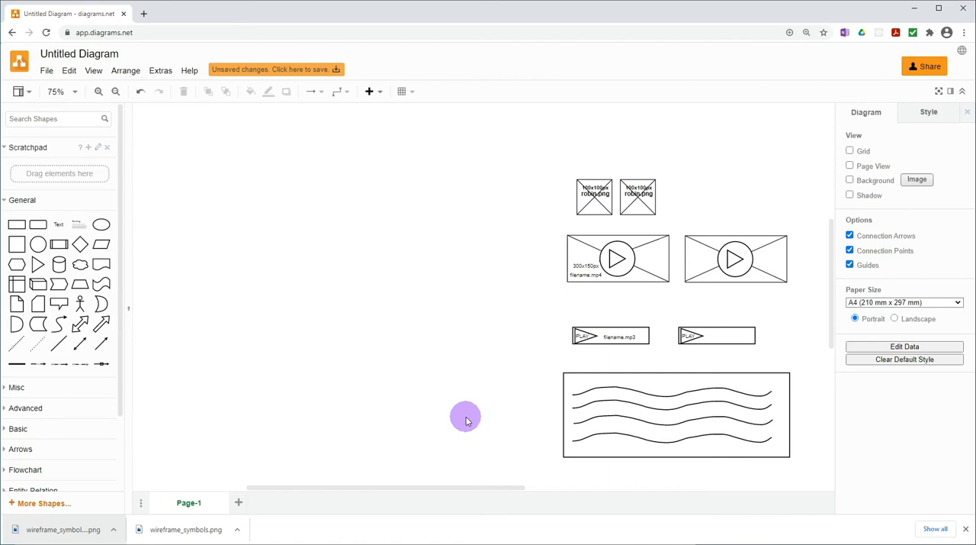
{"action": "mouse_move", "coordinate": [15, 227]}
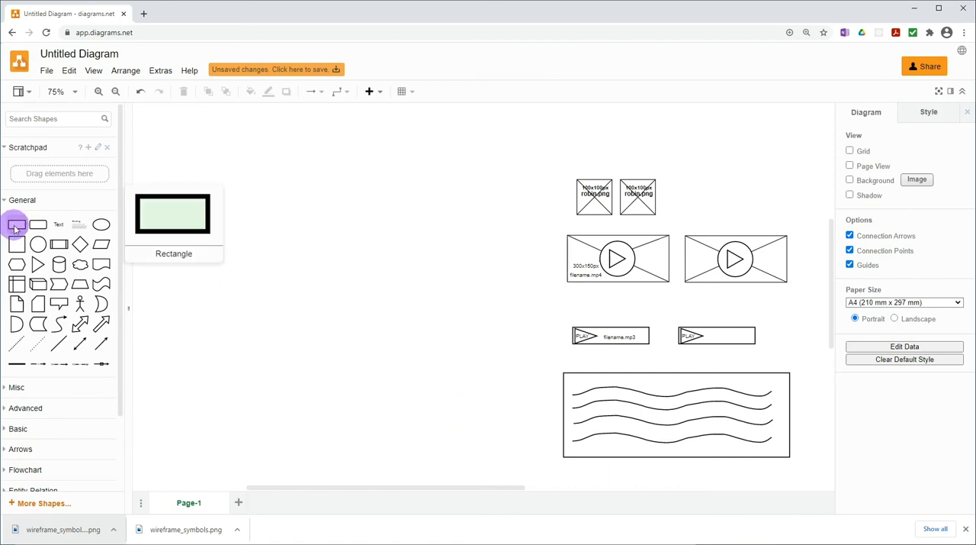
{"action": "left_click", "coordinate": [16, 227]}
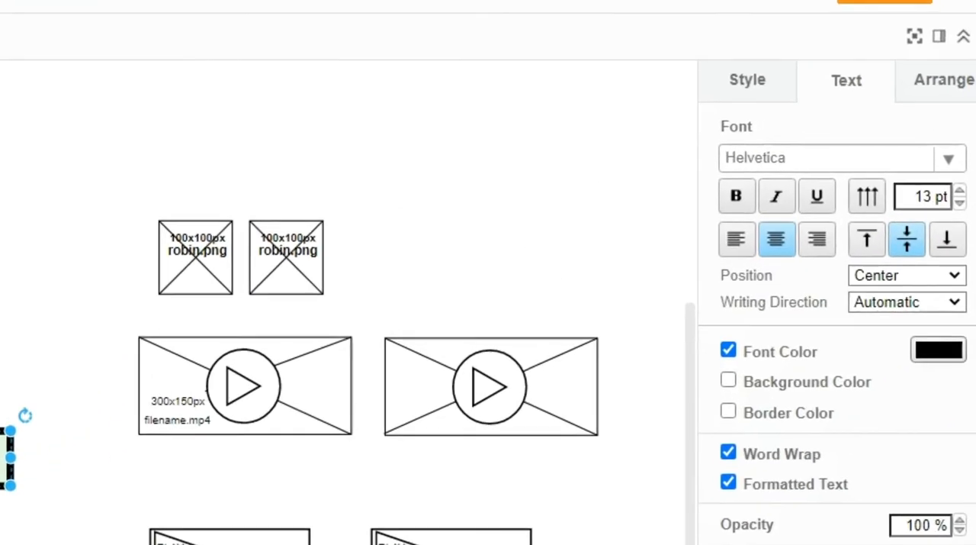
{"action": "left_click", "coordinate": [718, 75]}
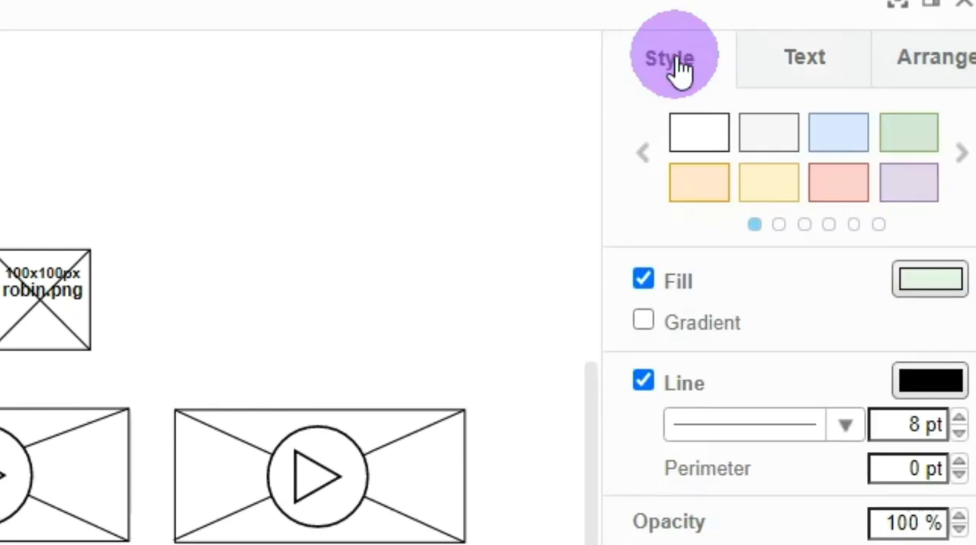
{"action": "left_click", "coordinate": [931, 280]}
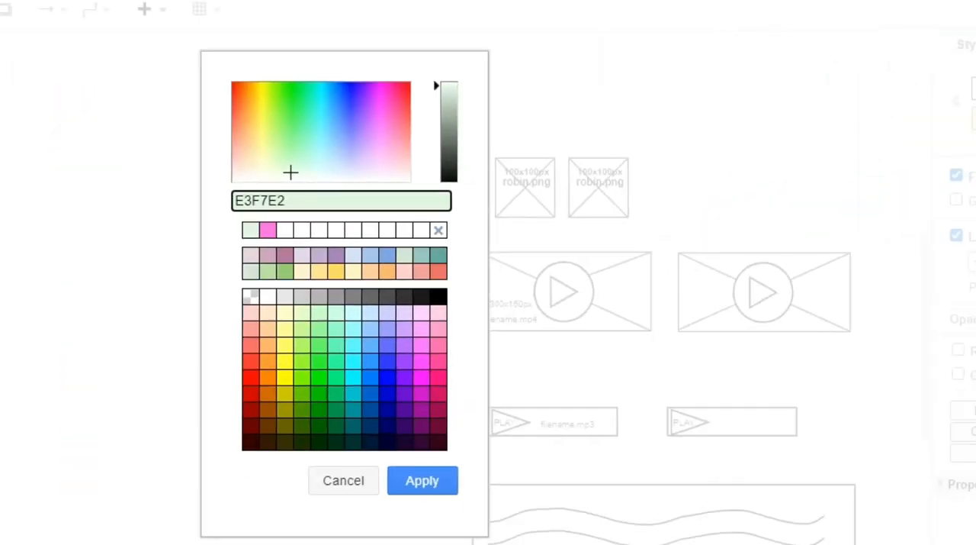
{"action": "left_click", "coordinate": [287, 231]}
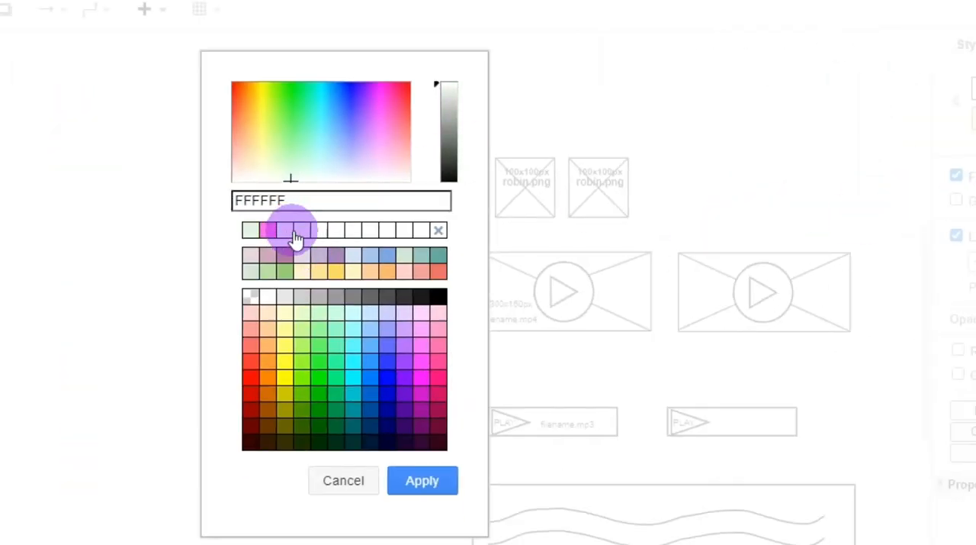
{"action": "left_click", "coordinate": [422, 480]}
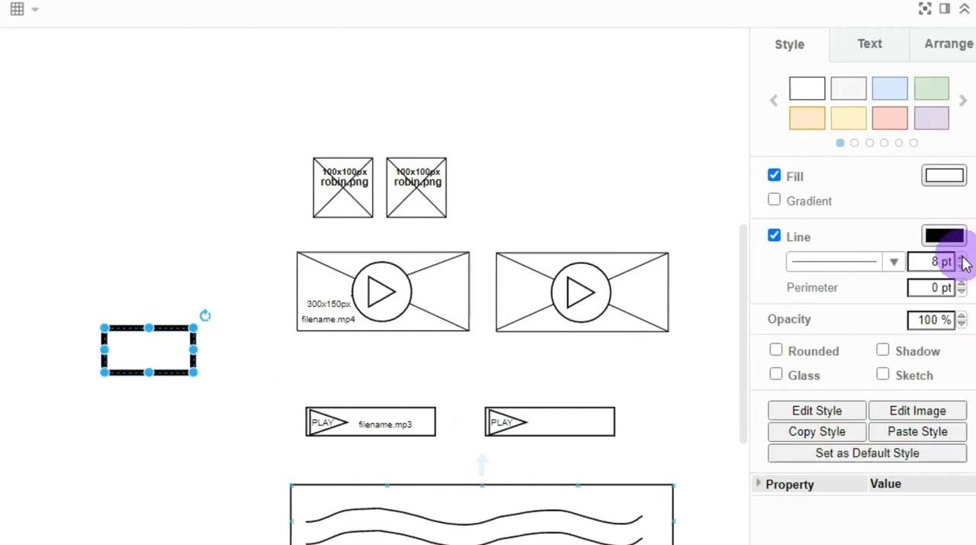
{"action": "left_click", "coordinate": [946, 266]}
{"action": "left_click", "coordinate": [945, 265]}
{"action": "left_click", "coordinate": [945, 266]}
{"action": "left_click", "coordinate": [945, 265]}
{"action": "left_click", "coordinate": [946, 265]}
{"action": "left_click", "coordinate": [946, 265]}
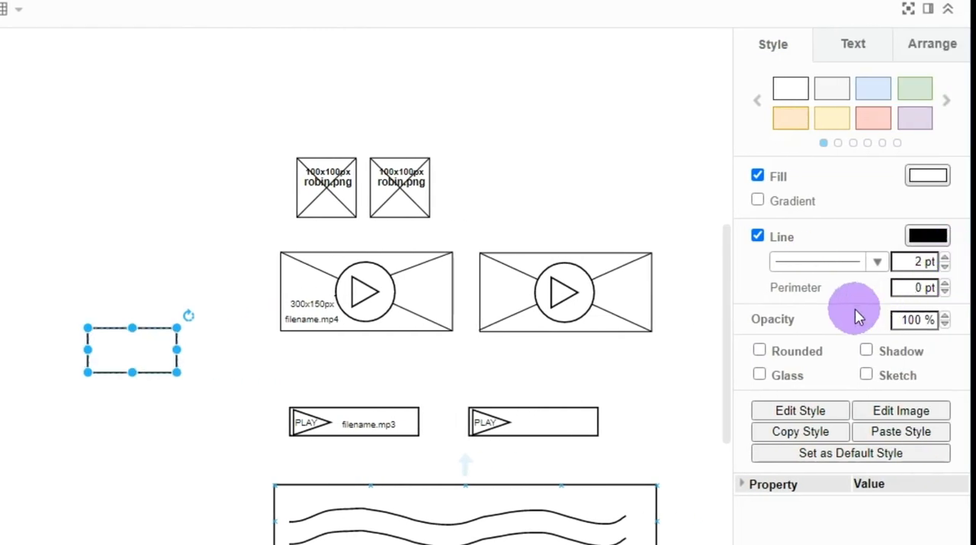
Move the new rectangle up and to the left and enlarge it into a portrait page frame of about 400 x 450
{"action": "left_click_drag", "start_coordinate": [140, 349], "coordinate": [0, 104]}
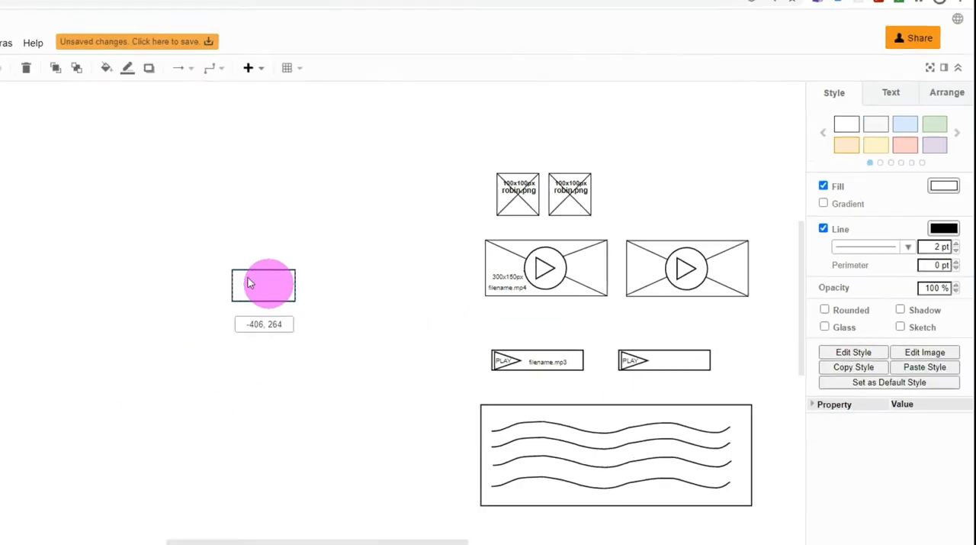
{"action": "left_click_drag", "start_coordinate": [200, 158], "coordinate": [294, 238]}
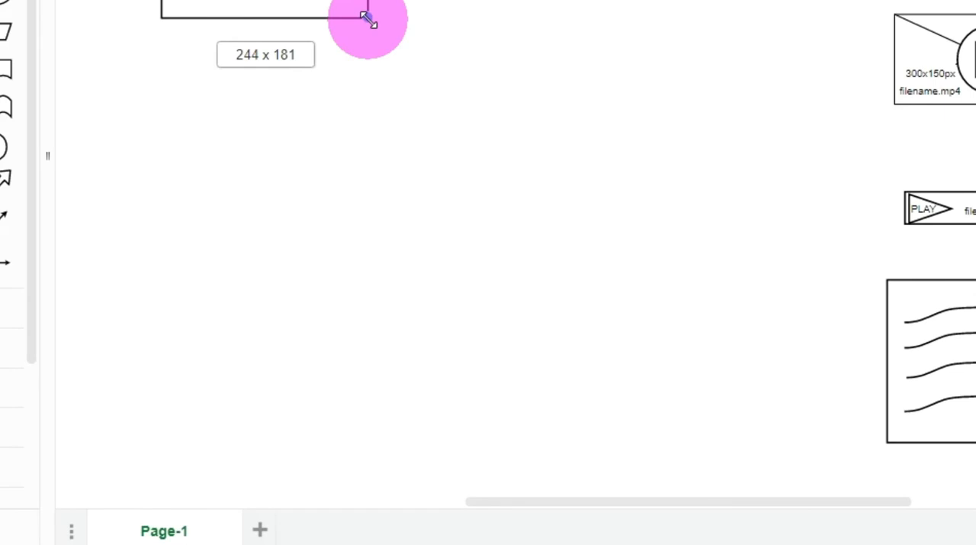
{"action": "left_click_drag", "start_coordinate": [367, 17], "coordinate": [509, 240]}
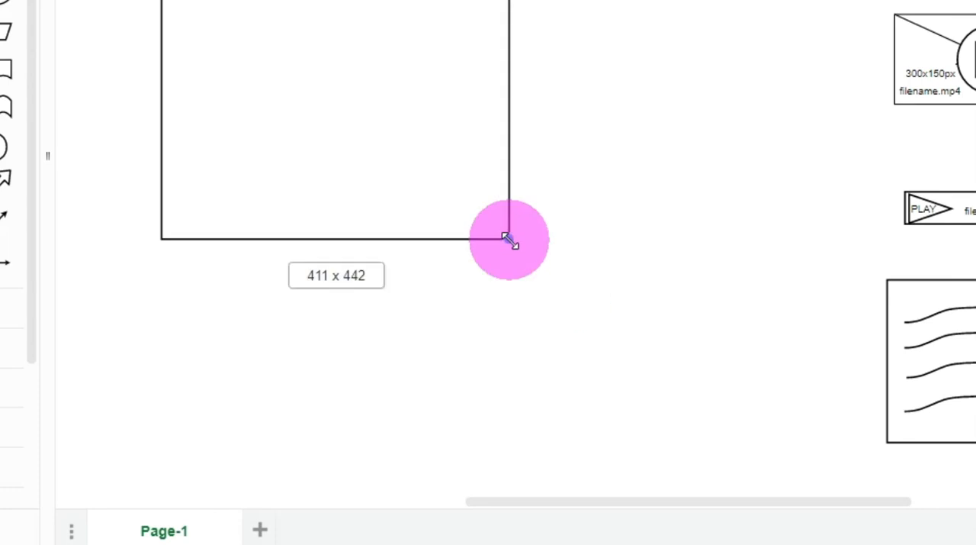
{"action": "mouse_move", "coordinate": [510, 239]}
{"action": "left_mouse_down"}
{"action": "mouse_move", "coordinate": [500, 233]}
{"action": "mouse_move", "coordinate": [500, 246]}
{"action": "left_mouse_up"}
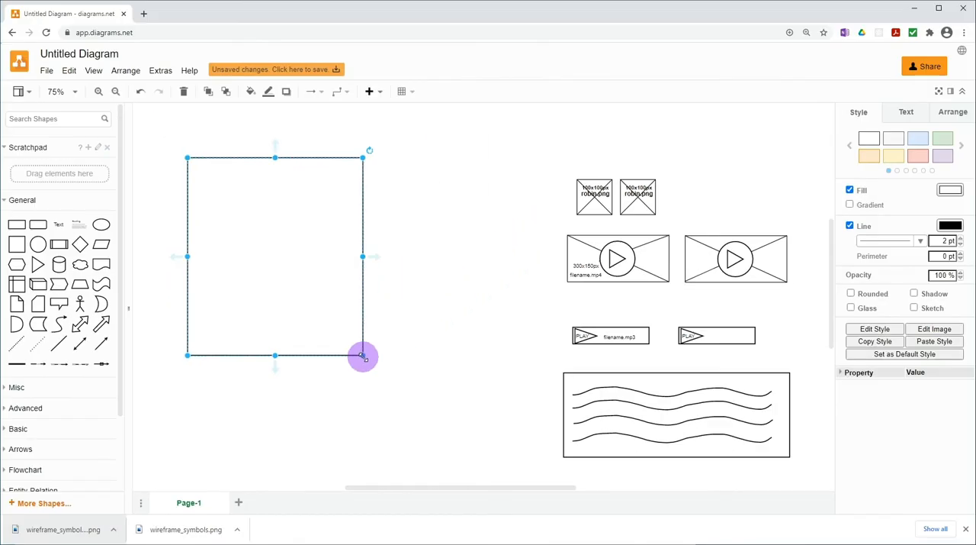
Add a rectangle, fit it as a thin full-width bar directly above the page frame, and set its line to 1 pt
{"action": "left_click", "coordinate": [70, 91]}
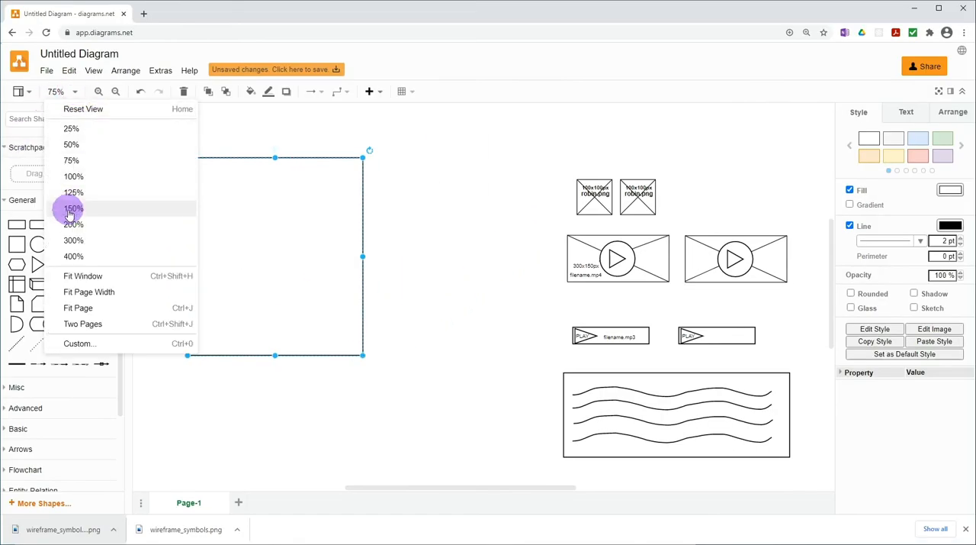
{"action": "left_click", "coordinate": [77, 177]}
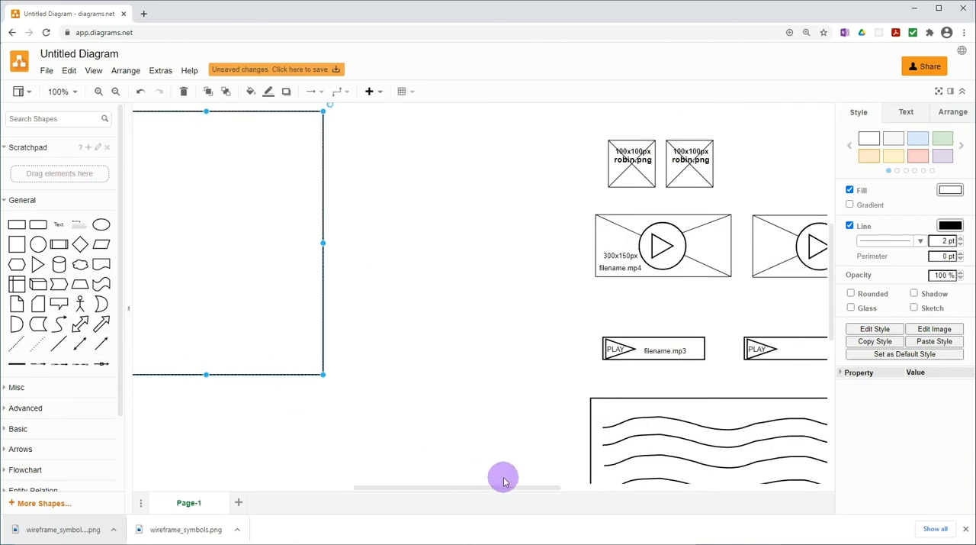
{"action": "left_click_drag", "start_coordinate": [502, 488], "coordinate": [422, 488]}
{"action": "scroll", "coordinate": [534, 468], "scroll_direction": "up", "scroll_amount": 2}
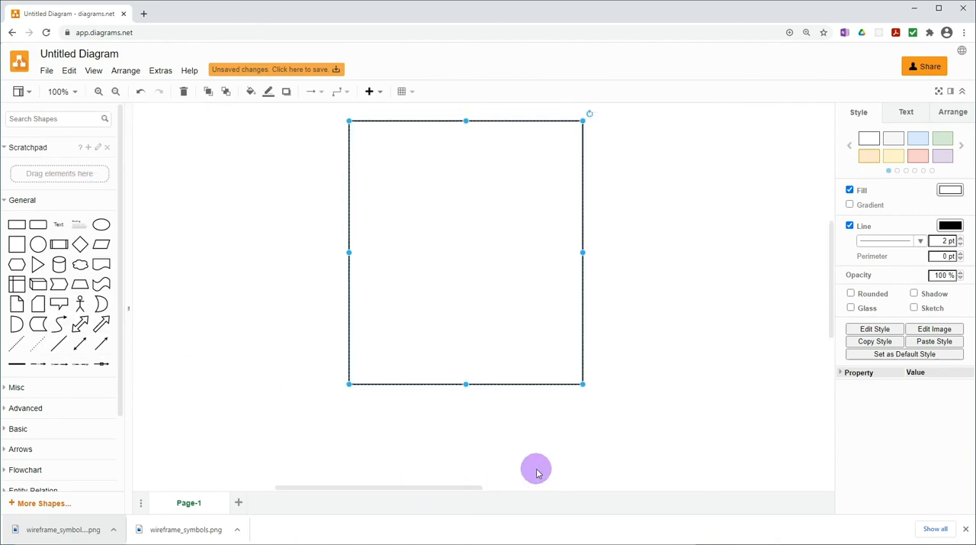
{"action": "left_click_drag", "start_coordinate": [464, 489], "coordinate": [479, 489]}
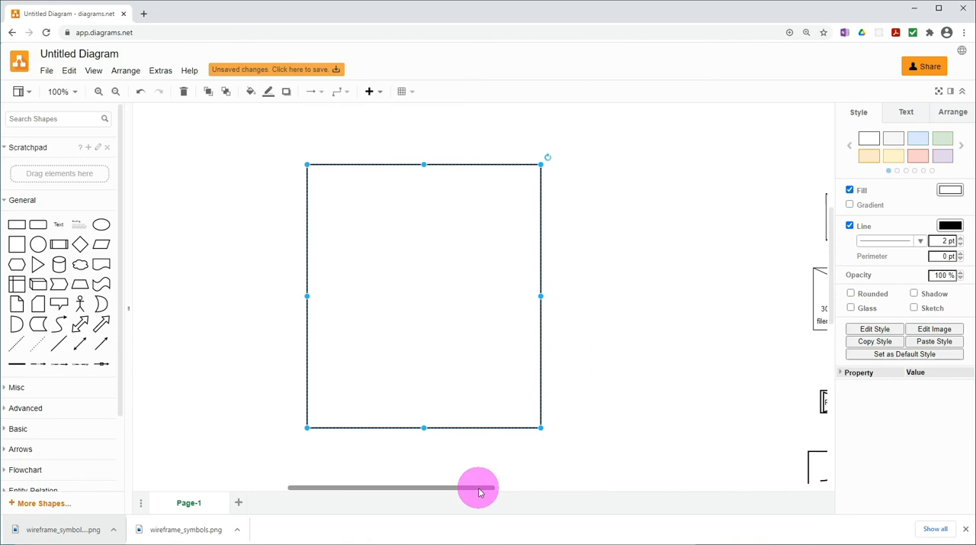
{"action": "left_click", "coordinate": [627, 188]}
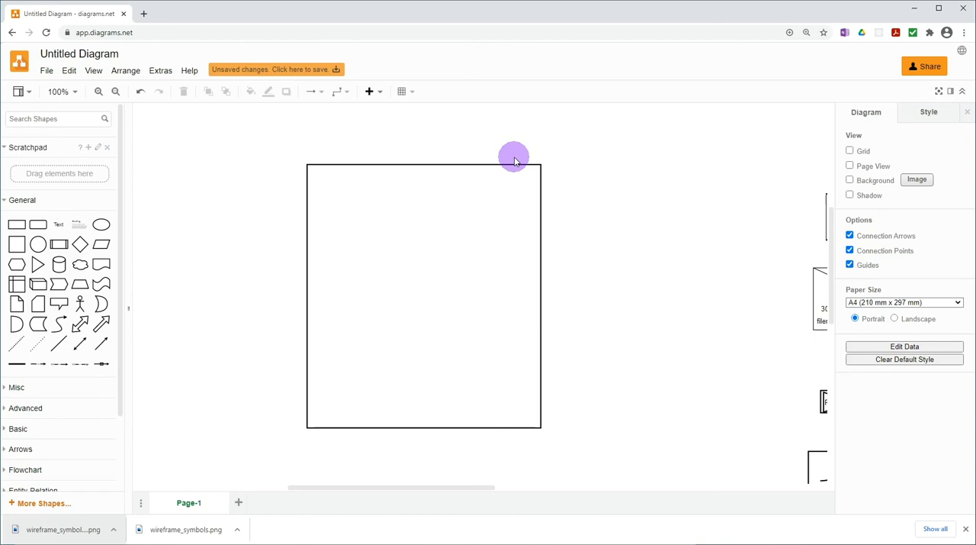
{"action": "left_click", "coordinate": [15, 224]}
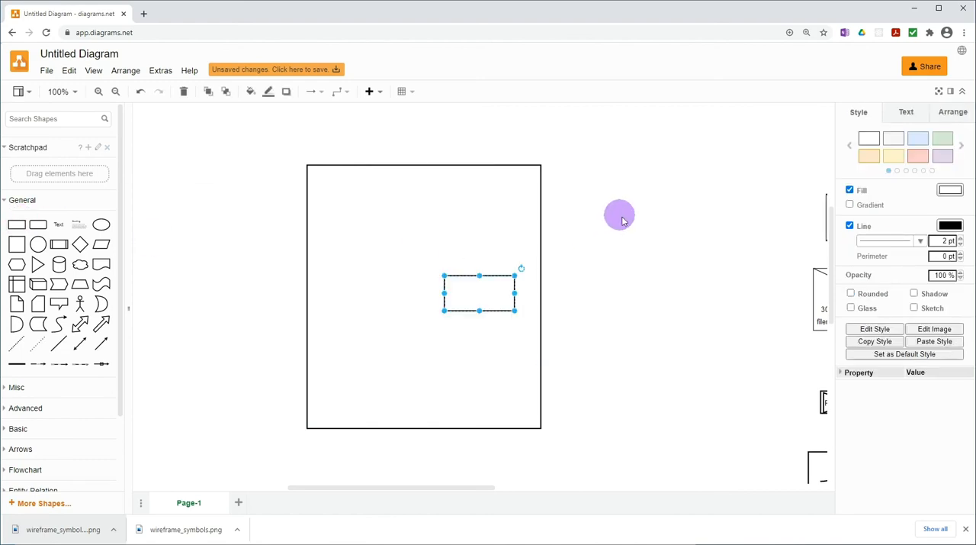
{"action": "left_click_drag", "start_coordinate": [493, 303], "coordinate": [548, 159]}
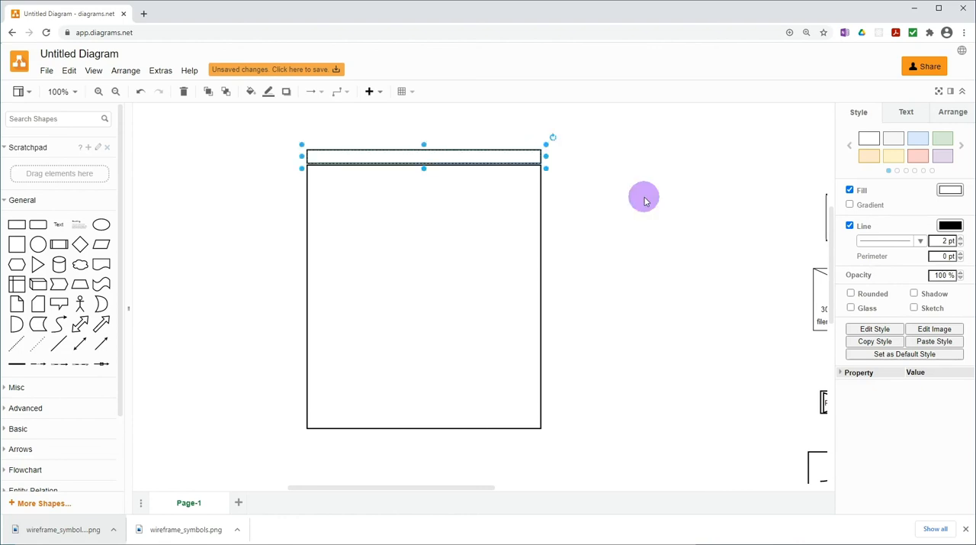
{"action": "left_click", "coordinate": [961, 244]}
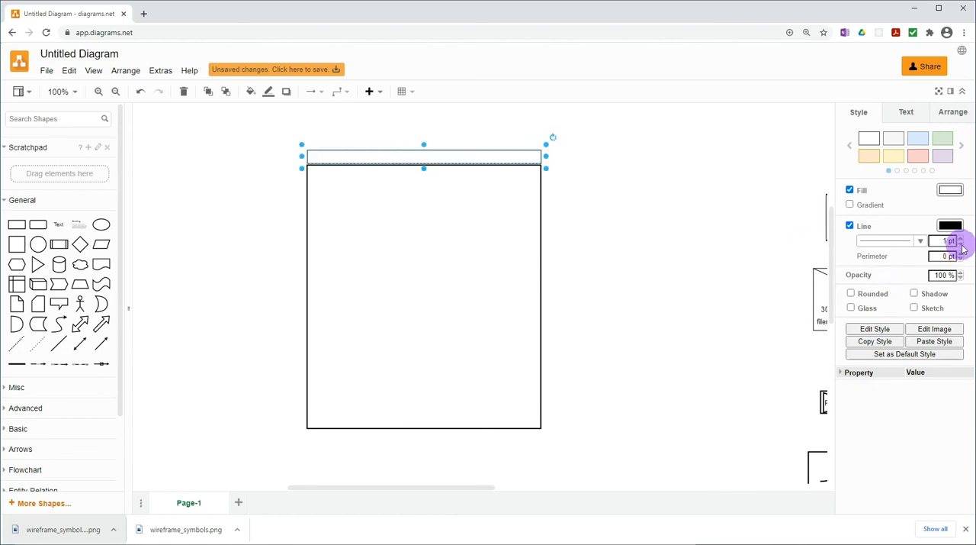
{"action": "left_click", "coordinate": [626, 211]}
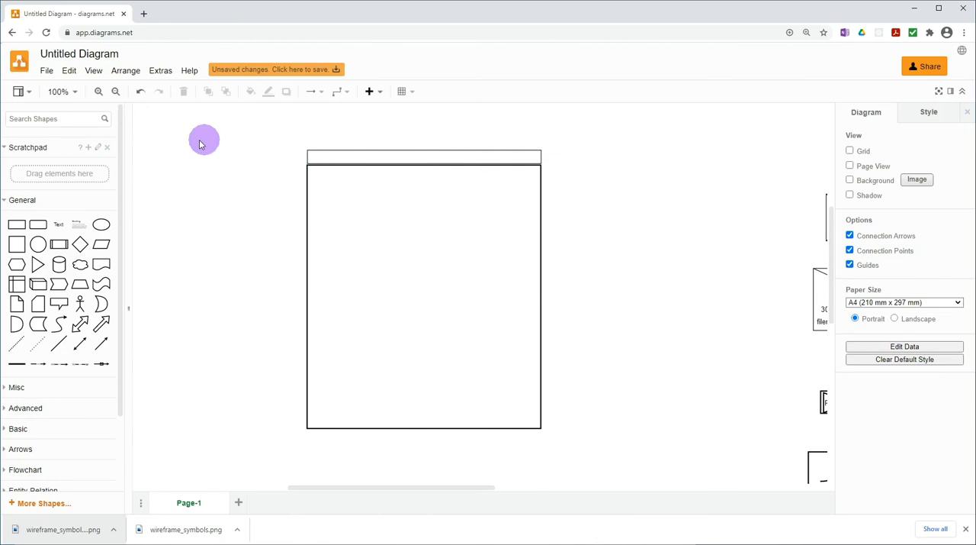
Add a small square above the right end of the thin bar and place two copies in a row to its left
{"action": "left_click", "coordinate": [76, 92]}
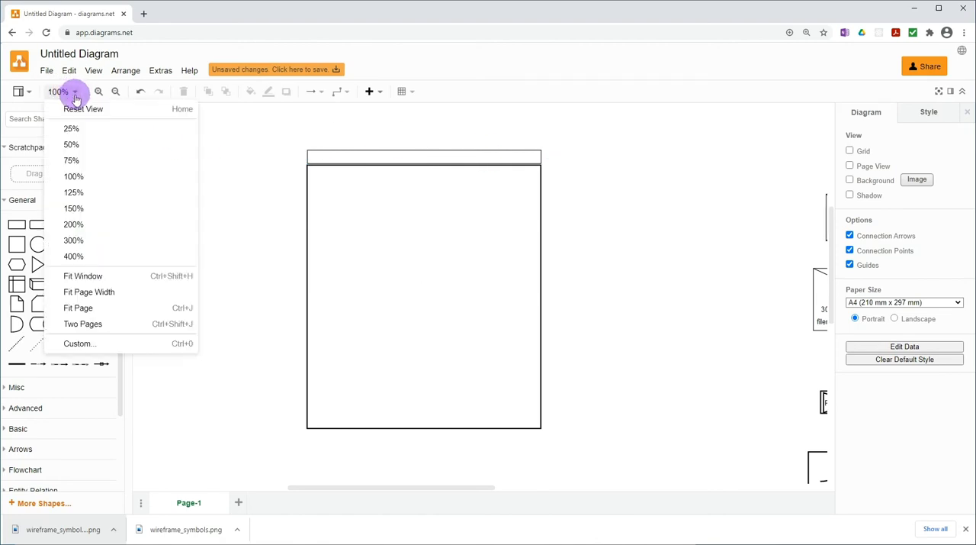
{"action": "left_click", "coordinate": [74, 241]}
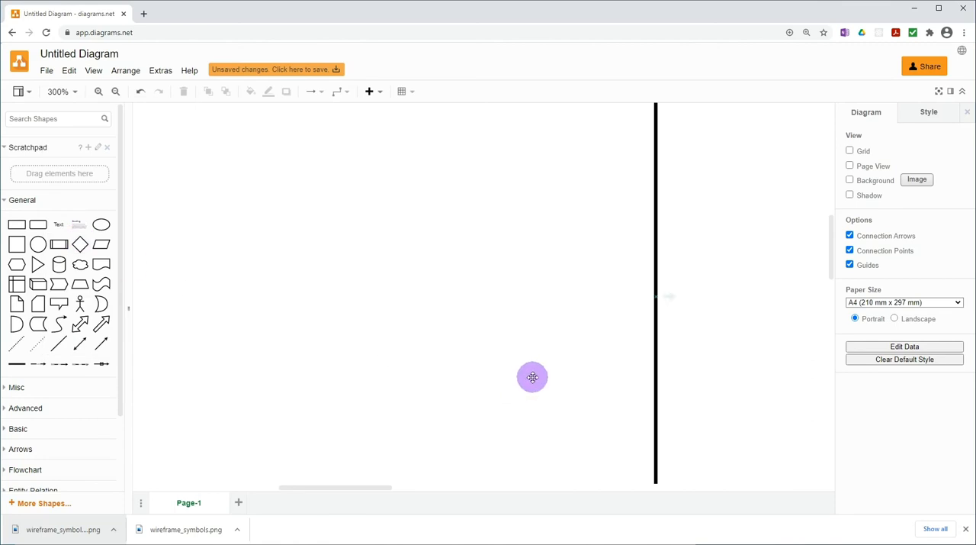
{"action": "left_click_drag", "start_coordinate": [834, 239], "coordinate": [828, 196]}
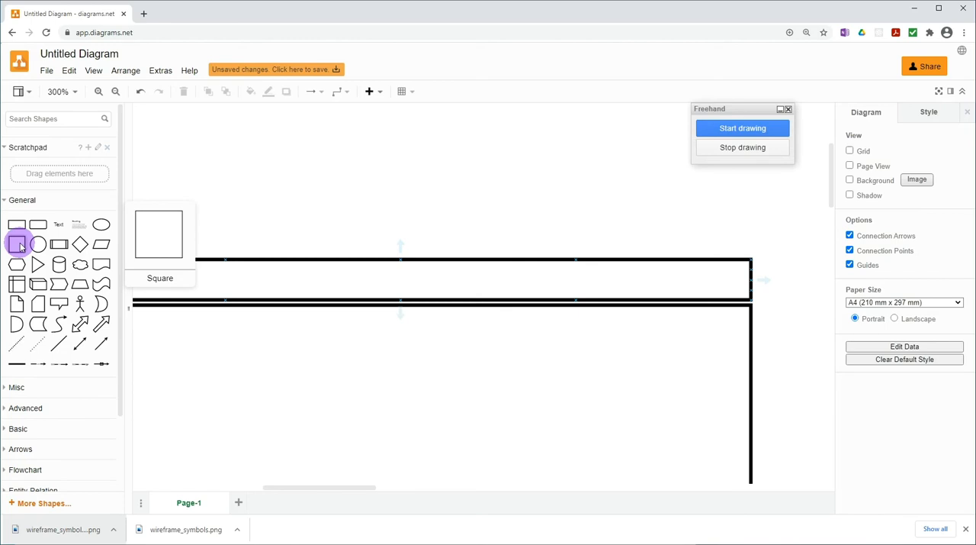
{"action": "left_click_drag", "start_coordinate": [20, 246], "coordinate": [497, 121]}
{"action": "left_click_drag", "start_coordinate": [636, 119], "coordinate": [738, 212]}
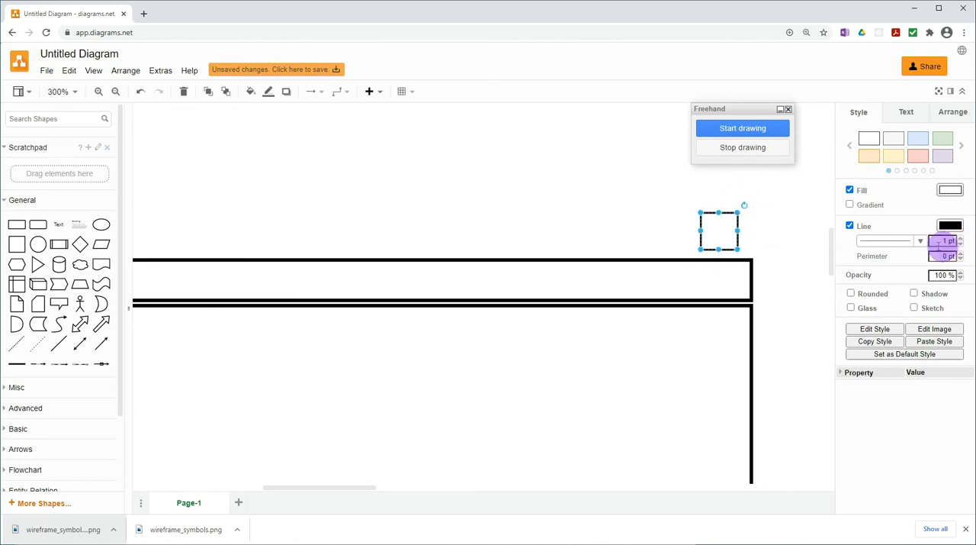
{"action": "left_click_drag", "start_coordinate": [738, 212], "coordinate": [697, 210]}
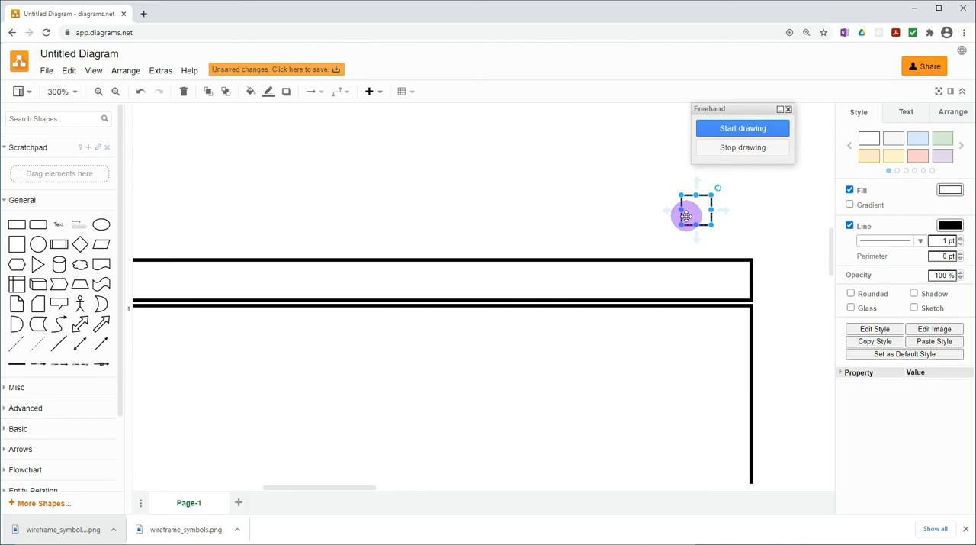
{"action": "left_click_drag", "start_coordinate": [694, 216], "coordinate": [617, 212]}
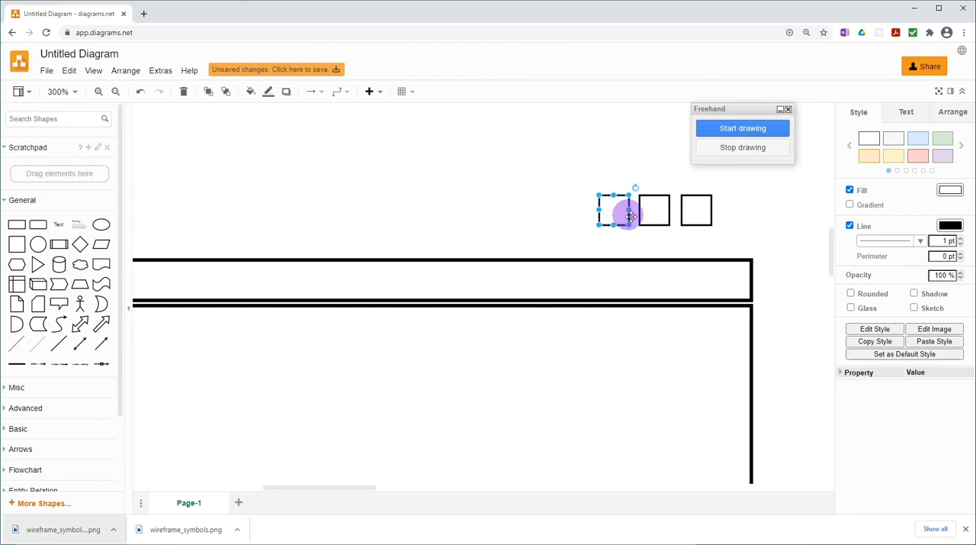
{"action": "left_click", "coordinate": [745, 225]}
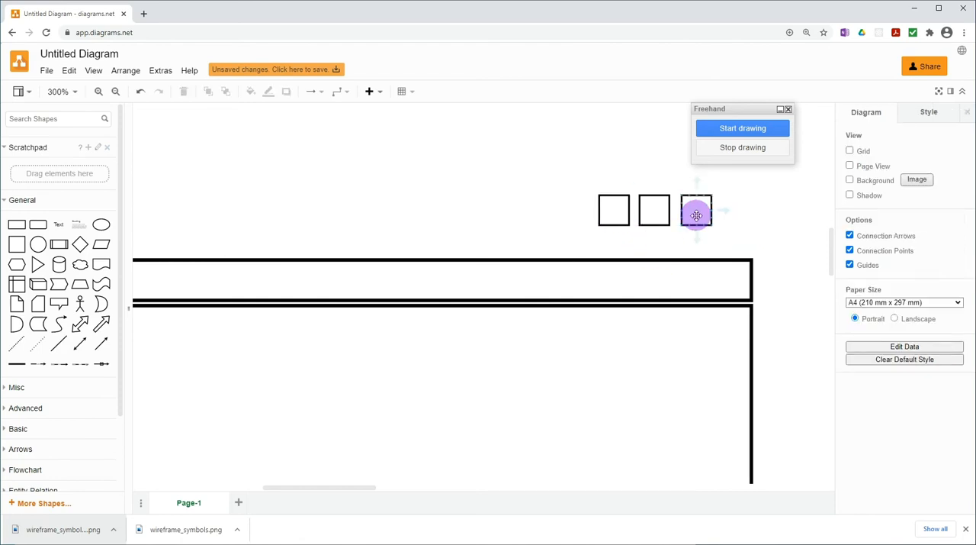
Add a straight line running diagonally from the lower-left to the upper-right corner of the rightmost small square
{"action": "left_click", "coordinate": [61, 345]}
{"action": "left_click_drag", "start_coordinate": [524, 250], "coordinate": [711, 195]}
{"action": "left_click_drag", "start_coordinate": [435, 338], "coordinate": [683, 225]}
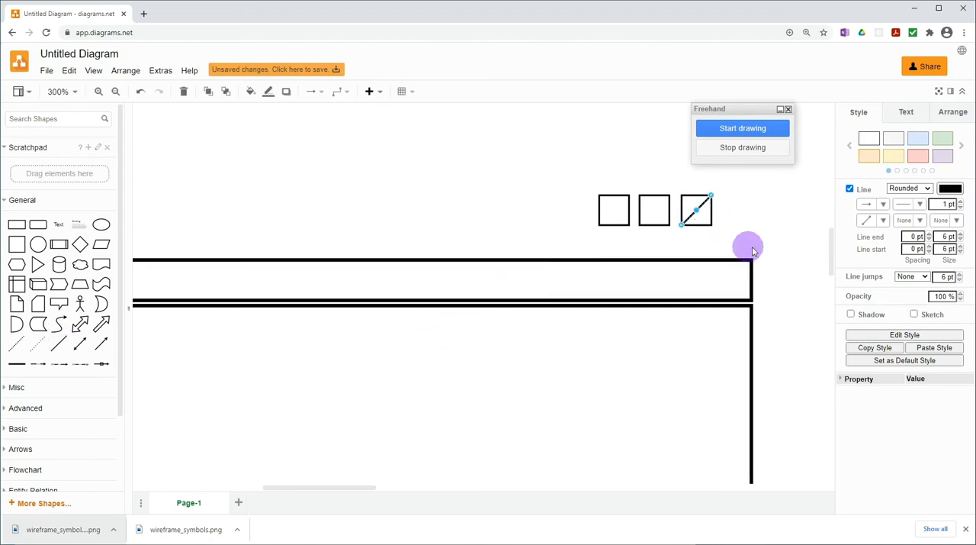
{"action": "left_click", "coordinate": [552, 211]}
Add a second straight line from the upper-left to the lower-right corner of the rightmost small square, forming an X
{"action": "left_click", "coordinate": [61, 351]}
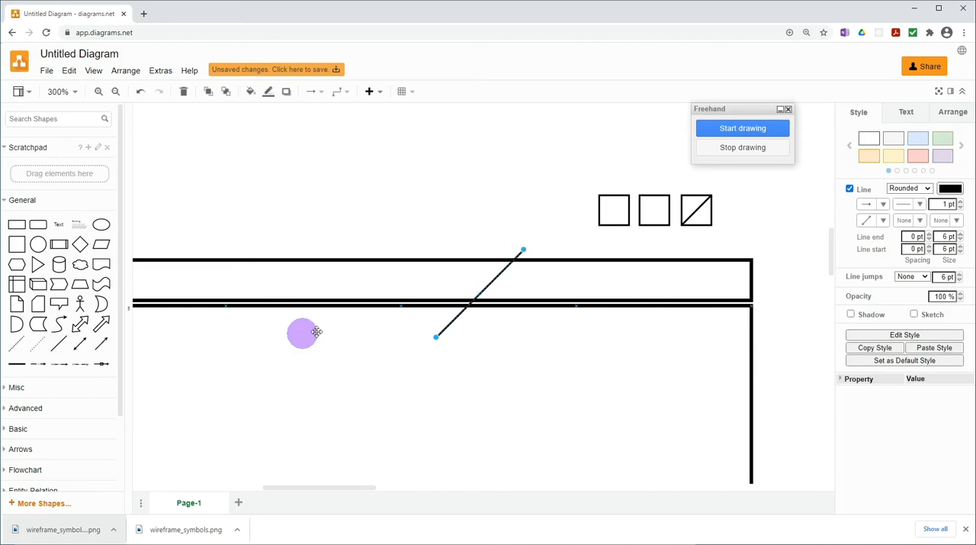
{"action": "left_click_drag", "start_coordinate": [523, 250], "coordinate": [681, 196]}
{"action": "left_click_drag", "start_coordinate": [436, 338], "coordinate": [711, 225]}
{"action": "left_click", "coordinate": [756, 232]}
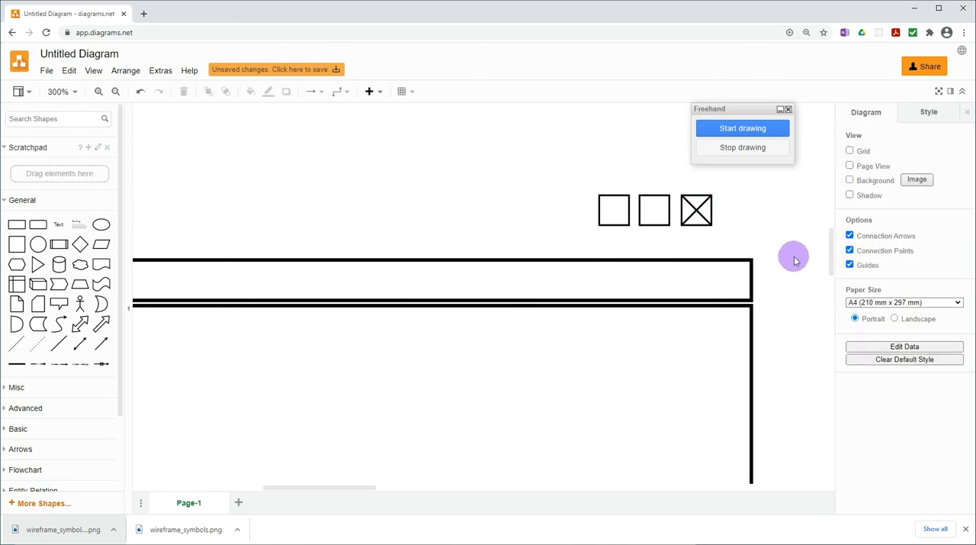
Place a slightly smaller square centred inside the middle small square to make a maximise symbol
{"action": "left_click", "coordinate": [604, 208]}
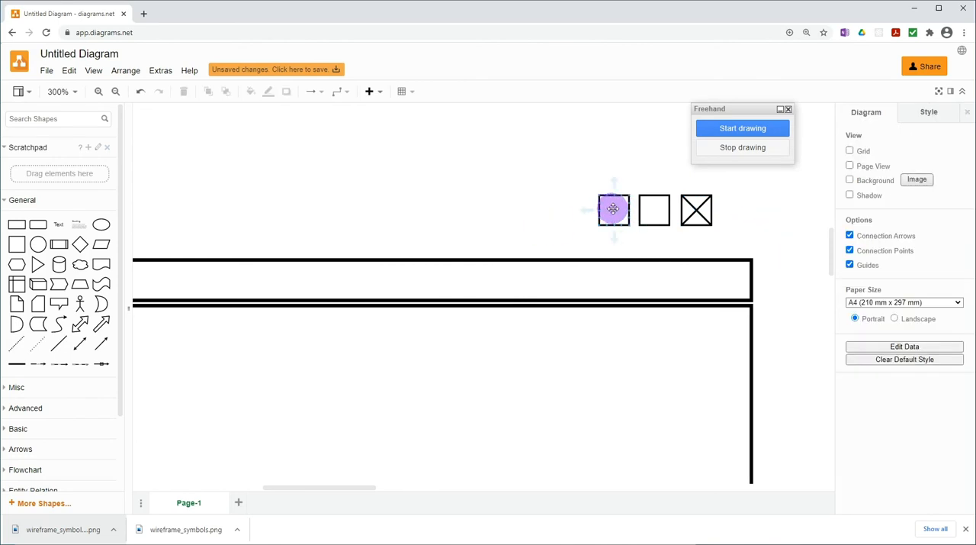
{"action": "left_click_drag", "start_coordinate": [615, 209], "coordinate": [656, 210]}
{"action": "left_click", "coordinate": [527, 226]}
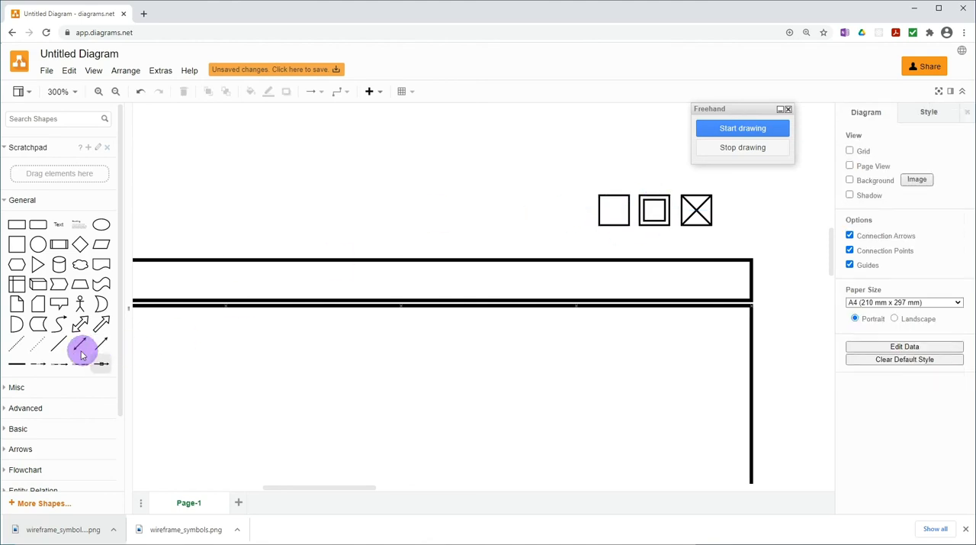
Add a line and shorten it to a small horizontal dash in the lower part of the left small square
{"action": "left_click_drag", "start_coordinate": [59, 344], "coordinate": [613, 204]}
{"action": "left_click_drag", "start_coordinate": [602, 286], "coordinate": [617, 228]}
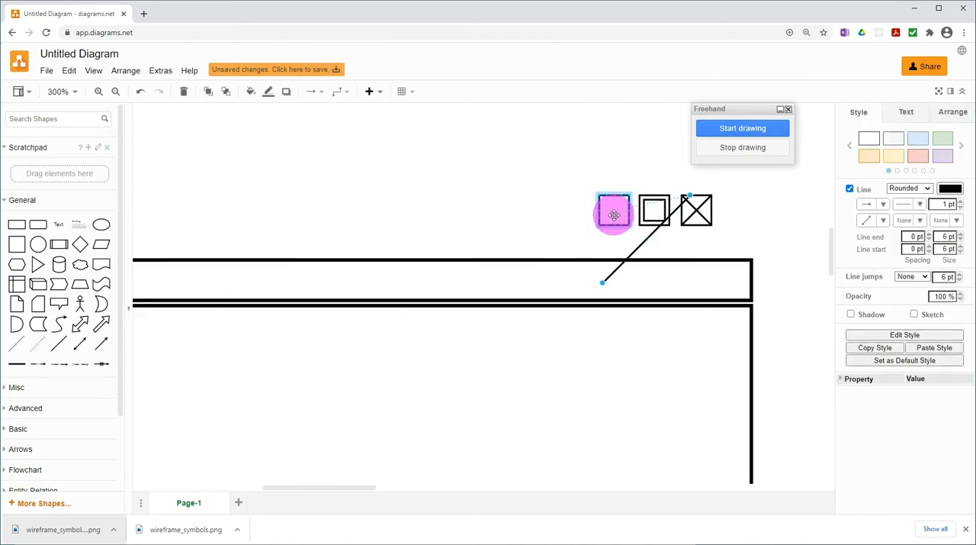
{"action": "mouse_move", "coordinate": [624, 204]}
{"action": "left_mouse_down"}
{"action": "mouse_move", "coordinate": [616, 199]}
{"action": "mouse_move", "coordinate": [614, 212]}
{"action": "left_mouse_up"}
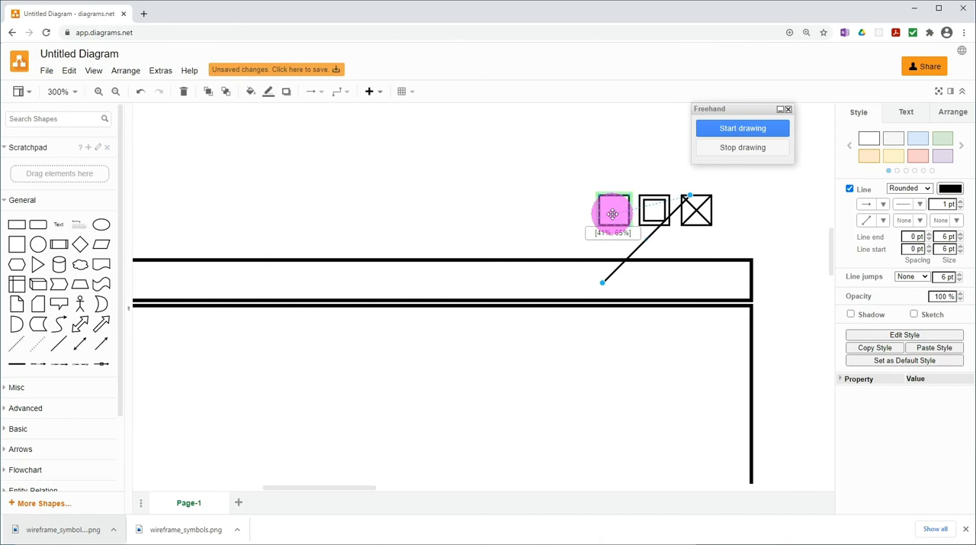
{"action": "left_click_drag", "start_coordinate": [611, 216], "coordinate": [612, 216]}
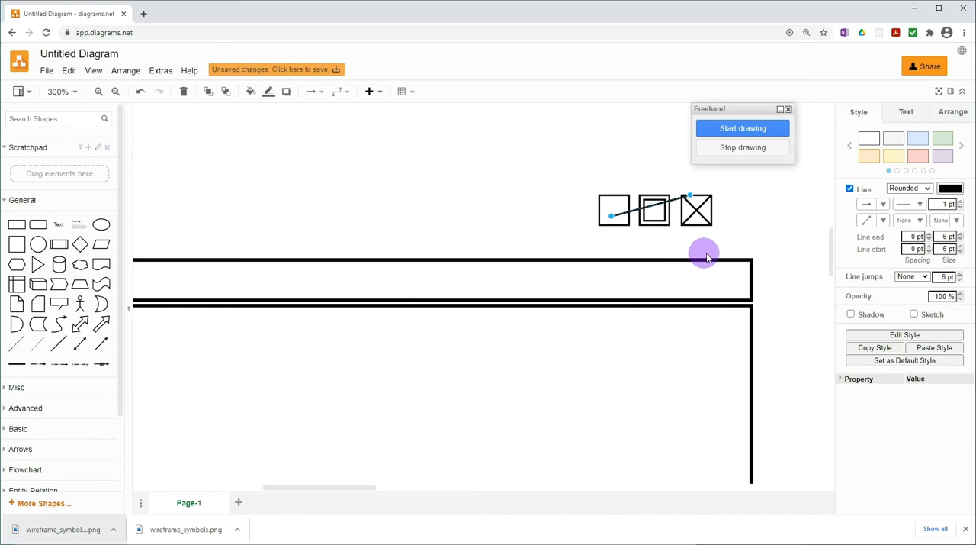
{"action": "left_click_drag", "start_coordinate": [701, 196], "coordinate": [691, 199]}
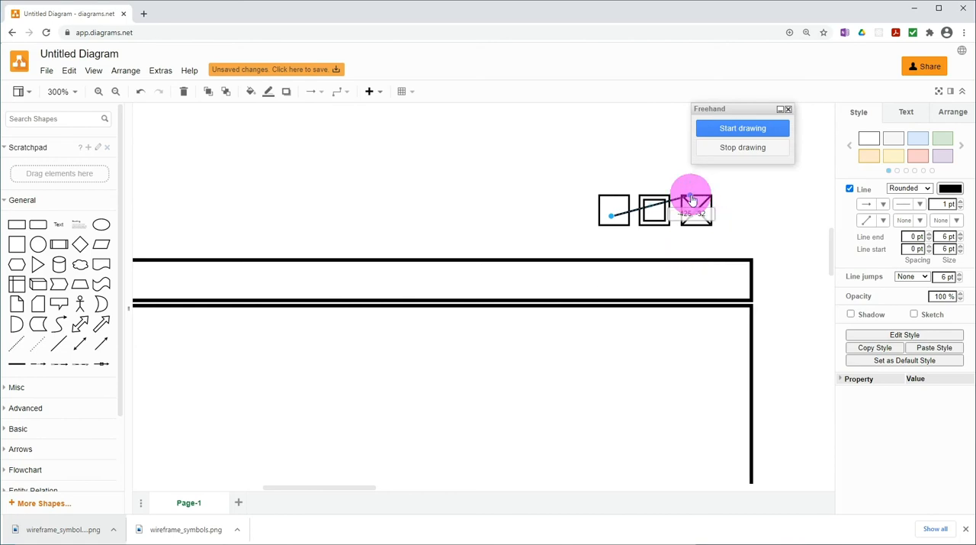
{"action": "left_click_drag", "start_coordinate": [680, 205], "coordinate": [636, 219]}
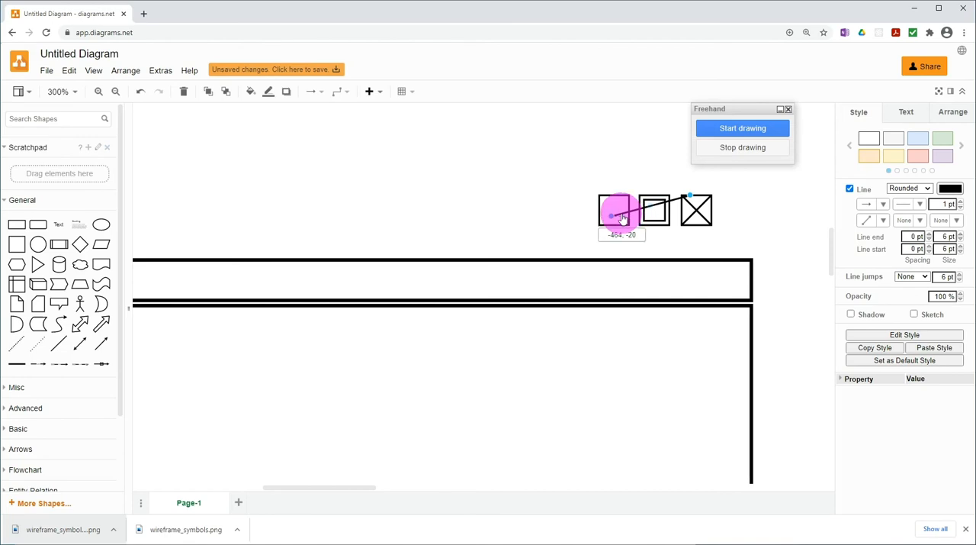
{"action": "left_click", "coordinate": [505, 223]}
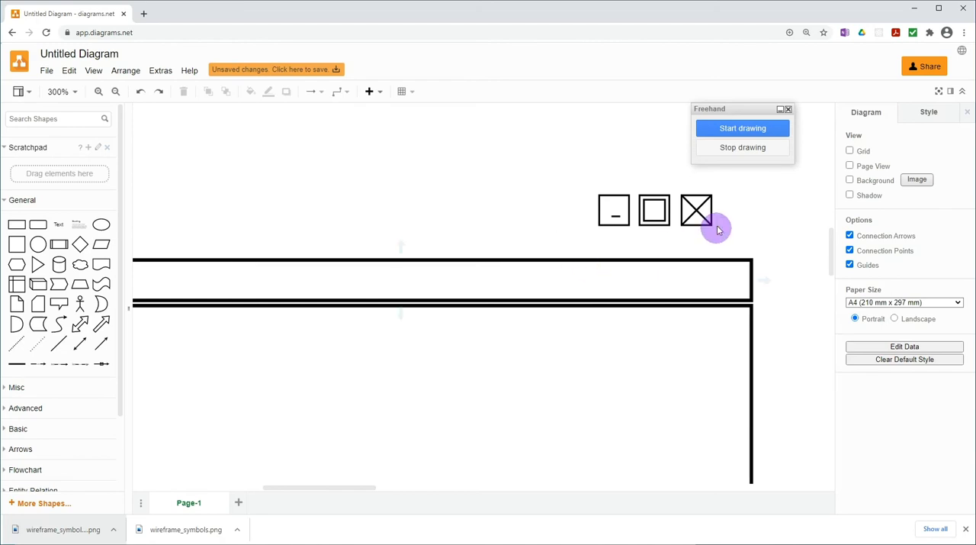
Group the three window-control squares with their symbols and place the group inside the right end of the thin bar
{"action": "left_click_drag", "start_coordinate": [555, 169], "coordinate": [718, 241]}
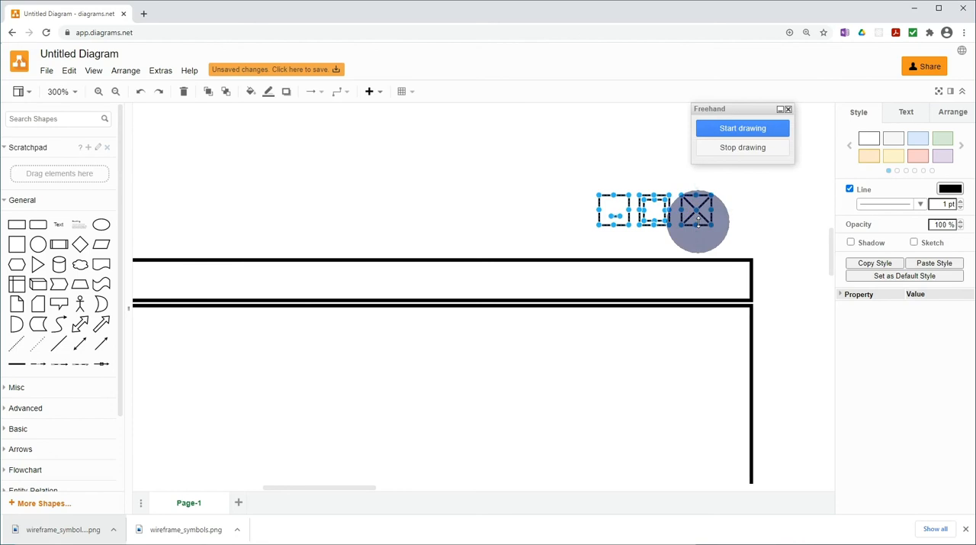
{"action": "key", "text": "ctrl+g"}
{"action": "left_click_drag", "start_coordinate": [695, 221], "coordinate": [721, 291]}
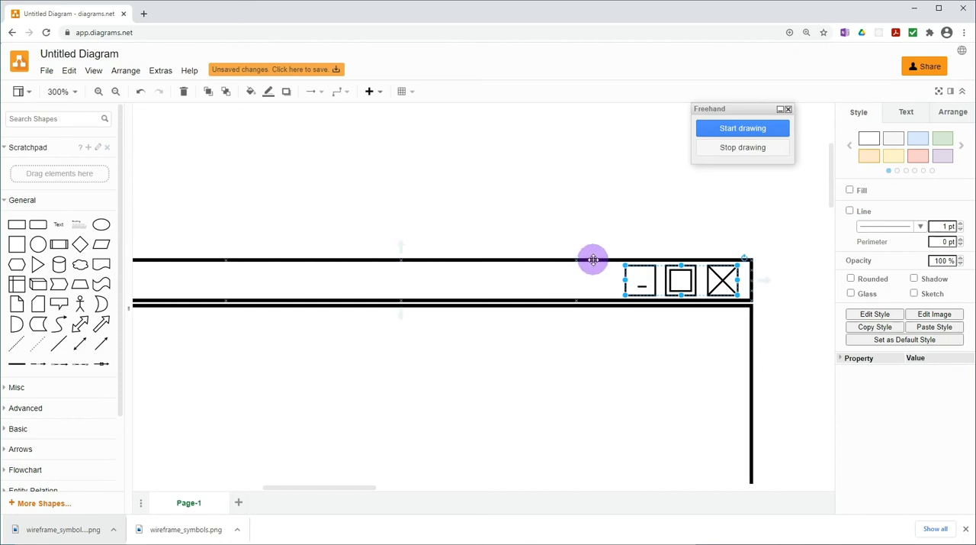
Group the window-control symbols with the thin bar and shift the group slightly up from the page frame
{"action": "left_click", "coordinate": [593, 259], "text": "shift"}
{"action": "right_click", "coordinate": [594, 260]}
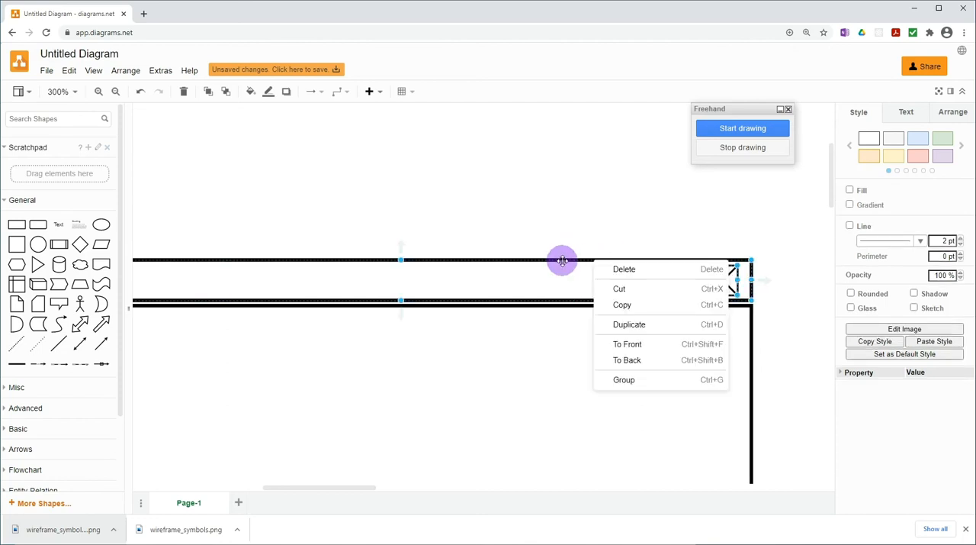
{"action": "left_click", "coordinate": [623, 381]}
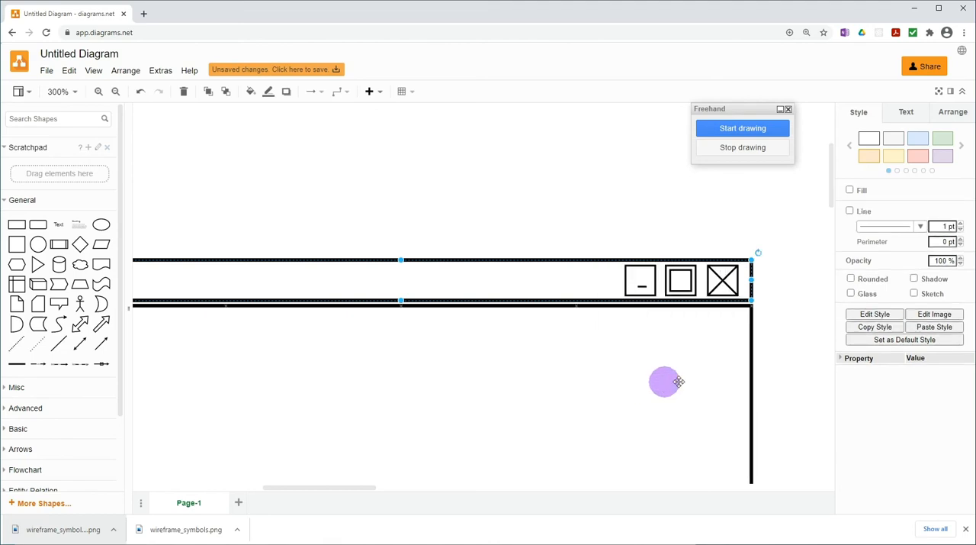
{"action": "mouse_move", "coordinate": [598, 261]}
{"action": "left_mouse_down"}
{"action": "mouse_move", "coordinate": [595, 231]}
{"action": "mouse_move", "coordinate": [598, 257]}
{"action": "left_mouse_up"}
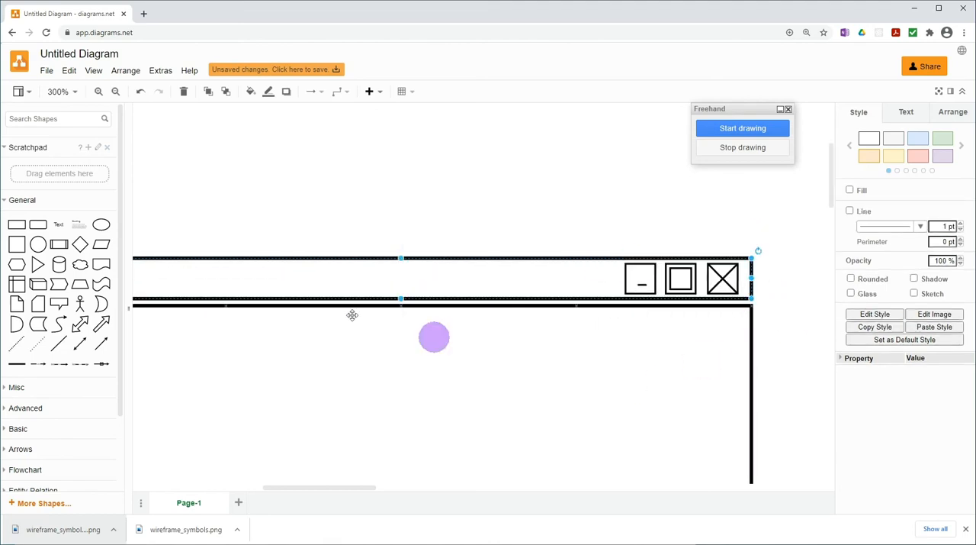
Close the floating Freehand drawing window over the canvas
{"action": "left_click", "coordinate": [77, 94]}
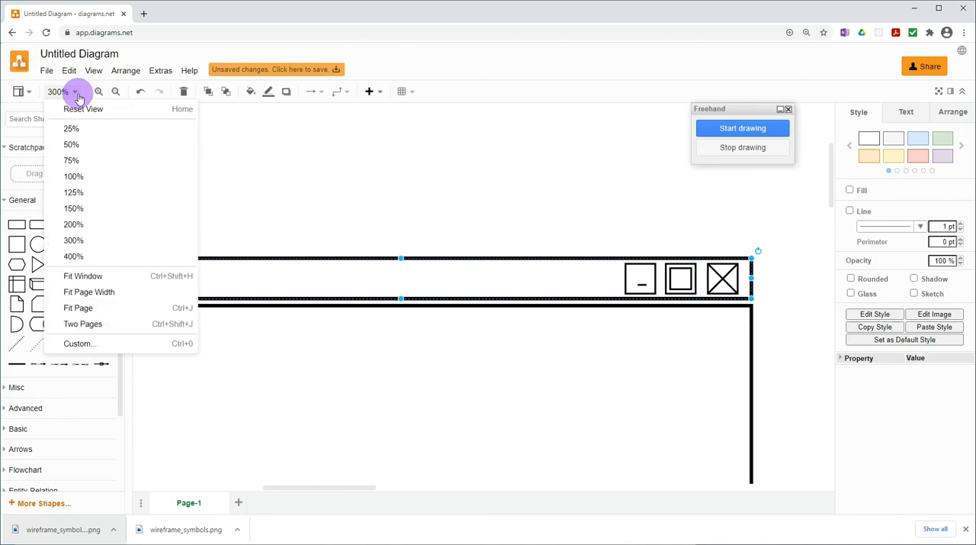
{"action": "left_click", "coordinate": [77, 178]}
{"action": "scroll", "coordinate": [594, 368], "scroll_direction": "down", "scroll_amount": 2}
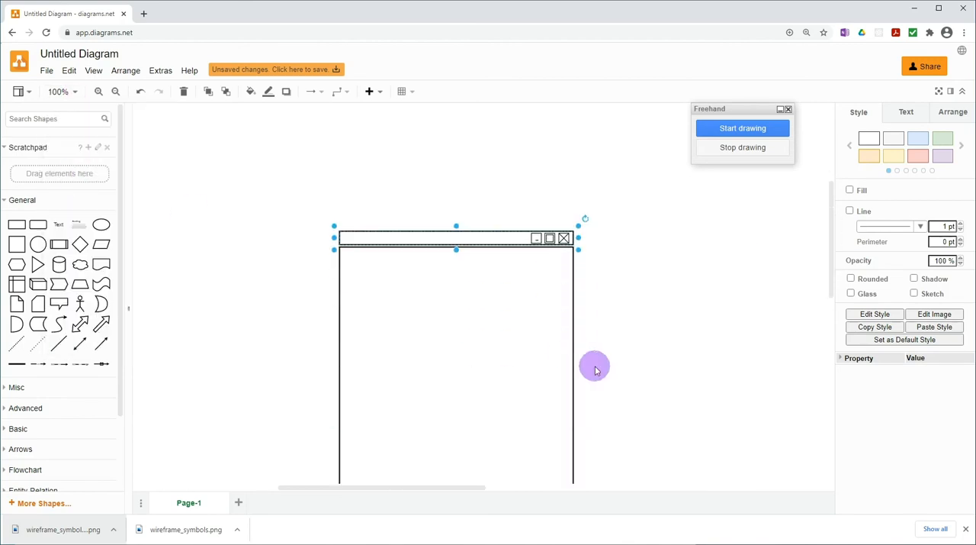
{"action": "left_click", "coordinate": [595, 370]}
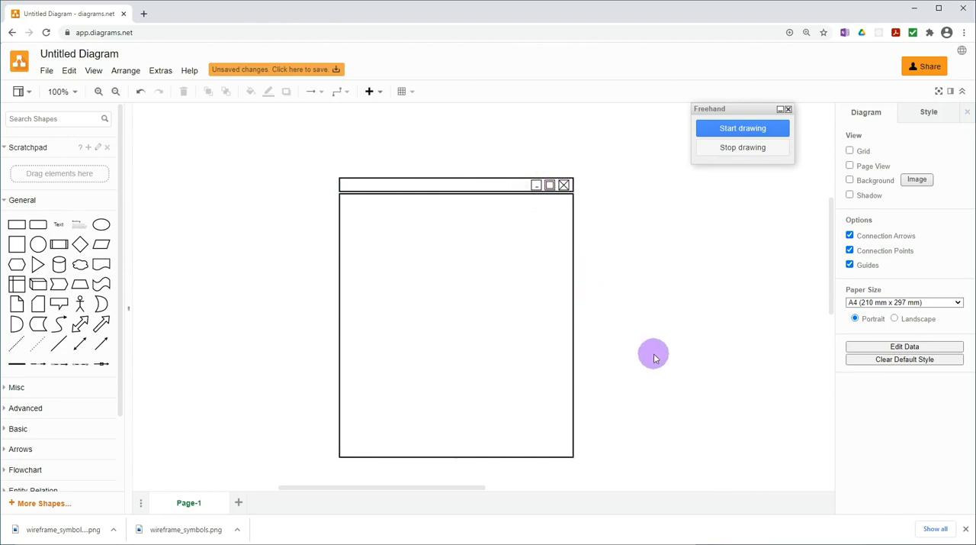
{"action": "left_click", "coordinate": [788, 109]}
{"action": "scroll", "coordinate": [712, 293], "scroll_direction": "down", "scroll_amount": 1}
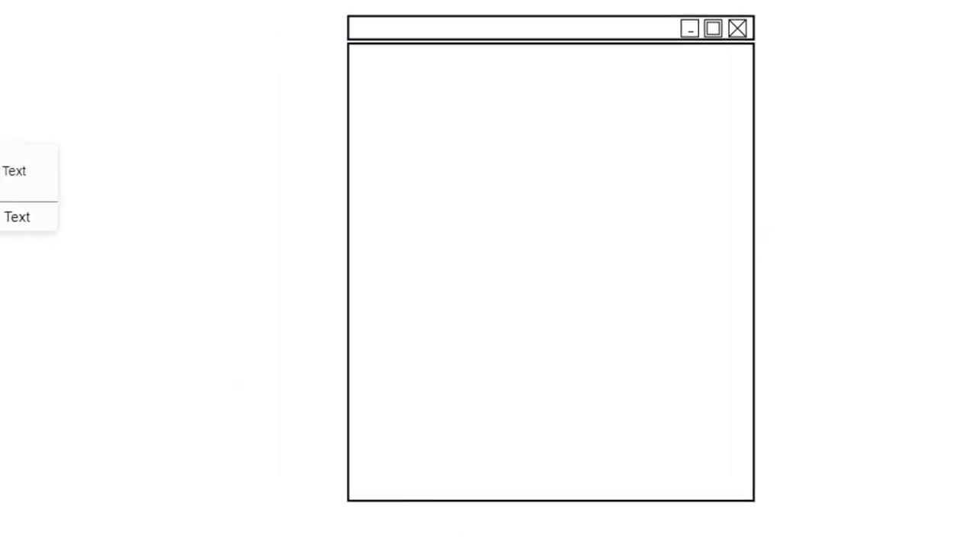
Add the text NATIVE SCOTTISH BIRDS and place it in the title bar beside the window controls
{"action": "left_click_drag", "start_coordinate": [16, 196], "coordinate": [528, 163]}
{"action": "double_click", "coordinate": [454, 150]}
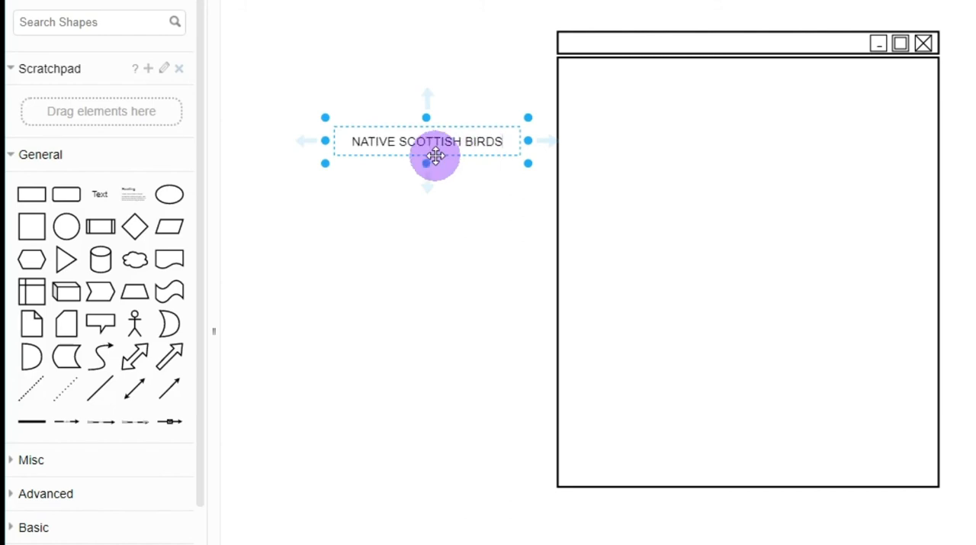
{"action": "left_click_drag", "start_coordinate": [435, 153], "coordinate": [736, 59]}
{"action": "key", "text": "Escape"}
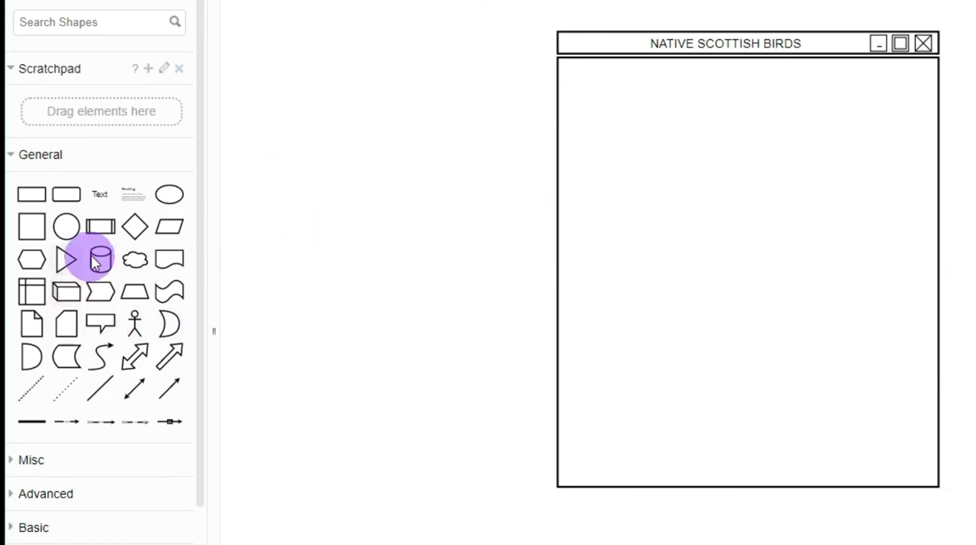
Add a rectangle inside the upper part of the page frame and stretch it into a banner nearly the frame's full width
{"action": "left_click_drag", "start_coordinate": [33, 199], "coordinate": [569, 69]}
{"action": "left_click_drag", "start_coordinate": [682, 125], "coordinate": [928, 108]}
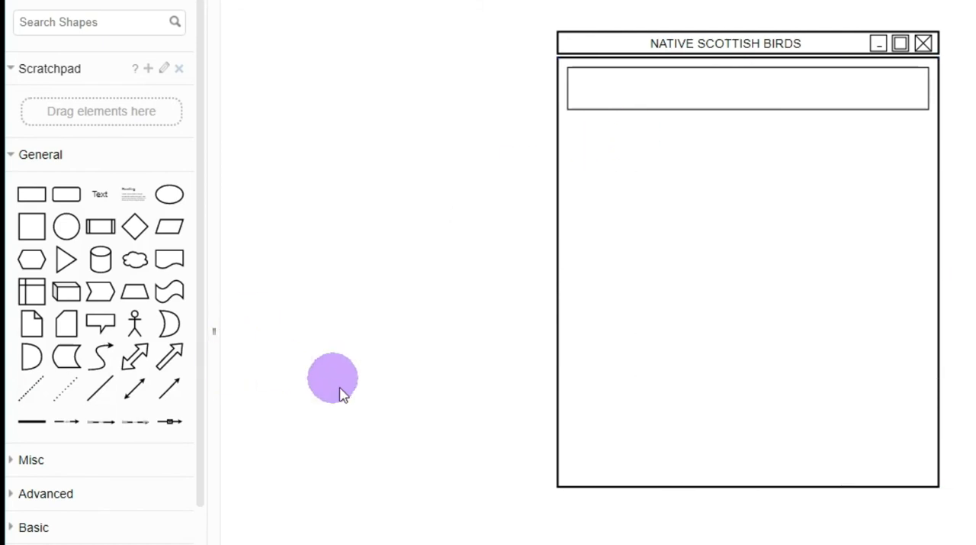
Add a short horizontal line below the banner and place two copies in a row to its right
{"action": "mouse_move", "coordinate": [107, 394]}
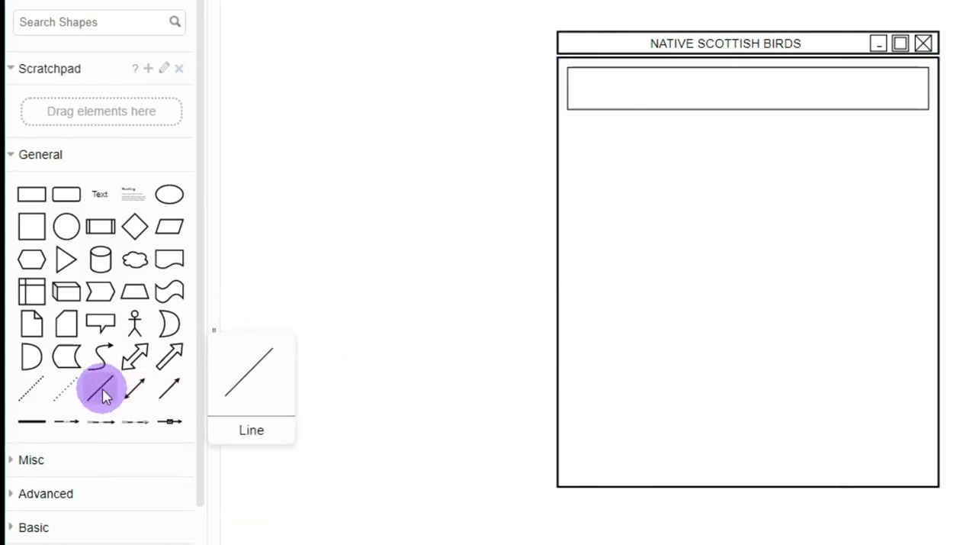
{"action": "left_click_drag", "start_coordinate": [105, 395], "coordinate": [627, 145]}
{"action": "left_click_drag", "start_coordinate": [623, 187], "coordinate": [595, 138]}
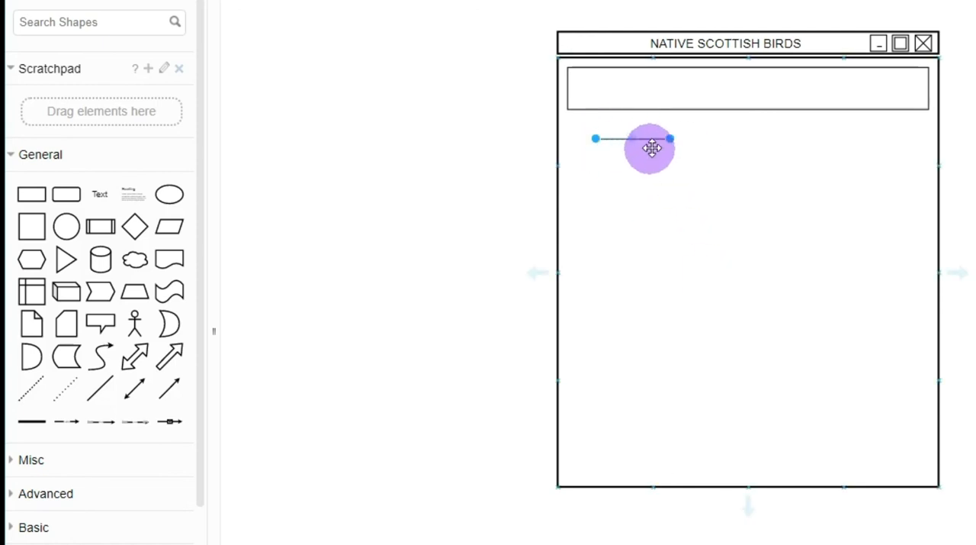
{"action": "left_click_drag", "start_coordinate": [647, 137], "coordinate": [854, 141]}
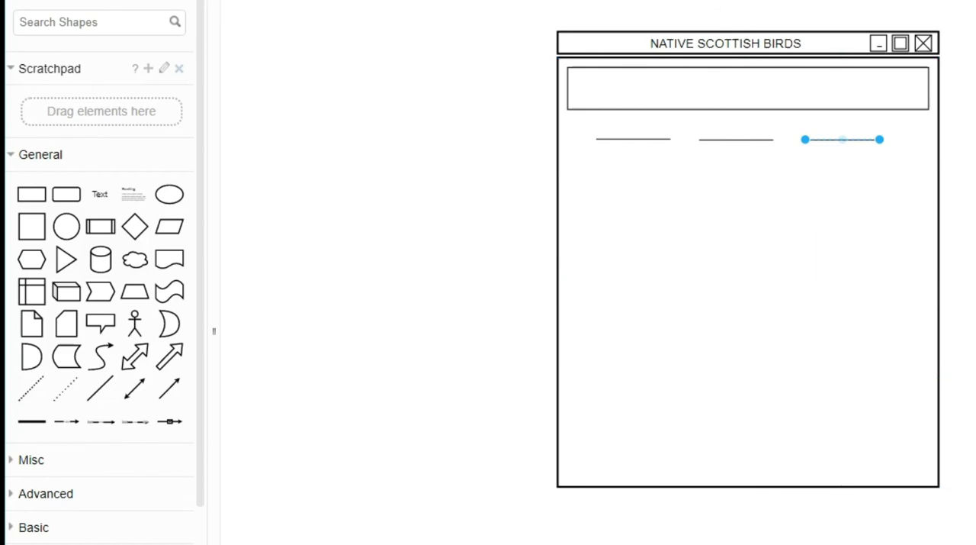
Thicken all three short lines below the banner together to more than 4 pt
{"action": "left_click", "coordinate": [735, 138], "text": "shift"}
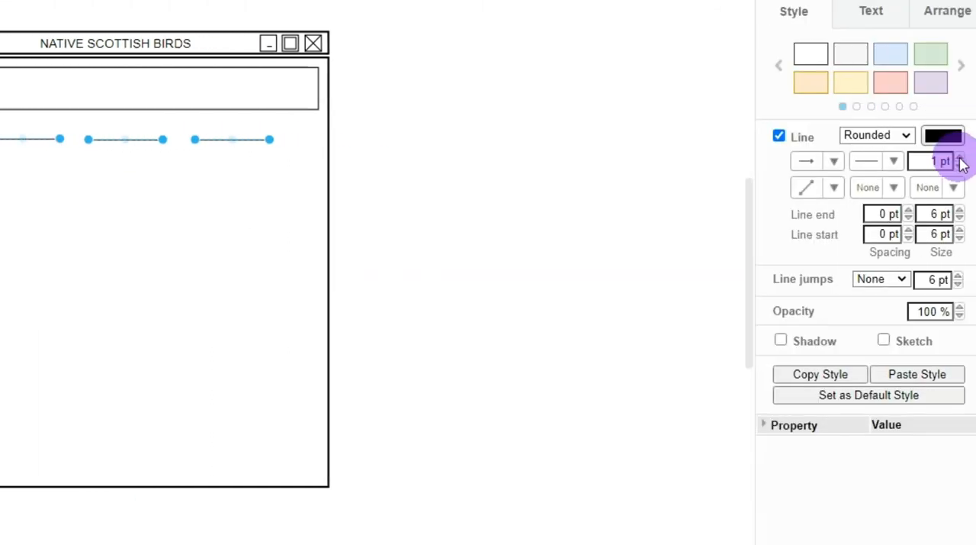
{"action": "left_click", "coordinate": [960, 158]}
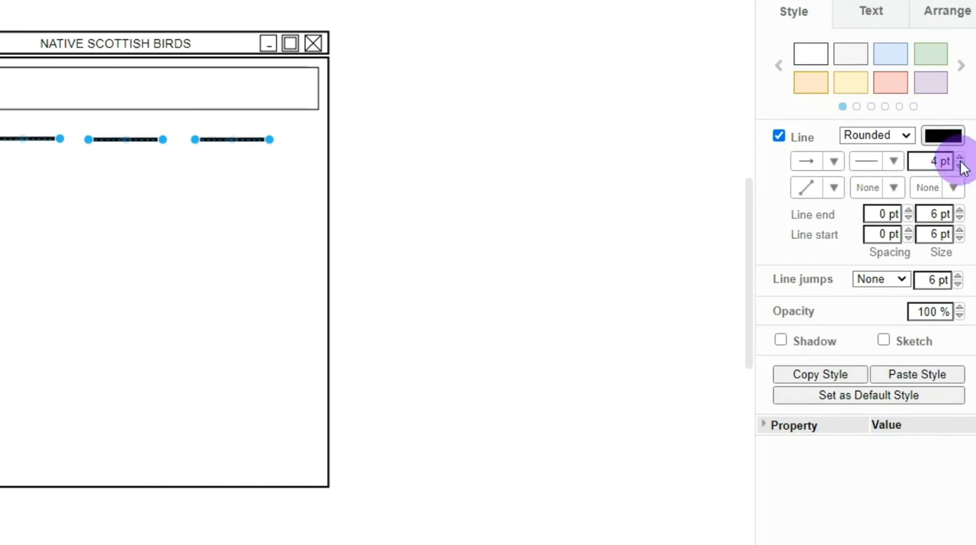
{"action": "left_click", "coordinate": [960, 159]}
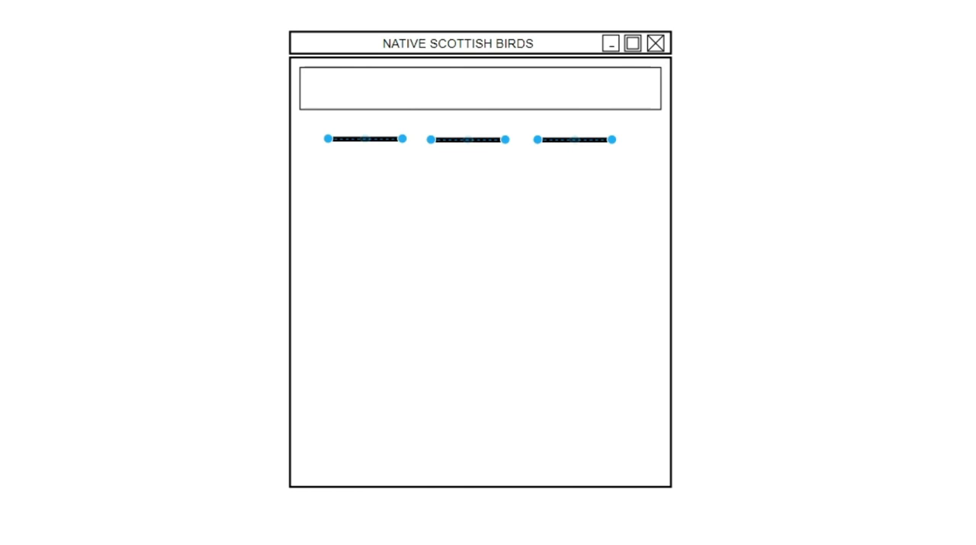
Nudge the three thick lines together closer to the banner and slightly to the right
{"action": "key", "text": "Up"}
{"action": "key", "text": "Up"}
{"action": "key", "text": "Up"}
{"action": "key", "text": "Up"}
{"action": "key", "text": "Up"}
{"action": "key", "text": "Up"}
{"action": "key", "text": "Up"}
{"action": "key", "text": "Up"}
{"action": "key", "text": "Up"}
{"action": "key", "text": "Up"}
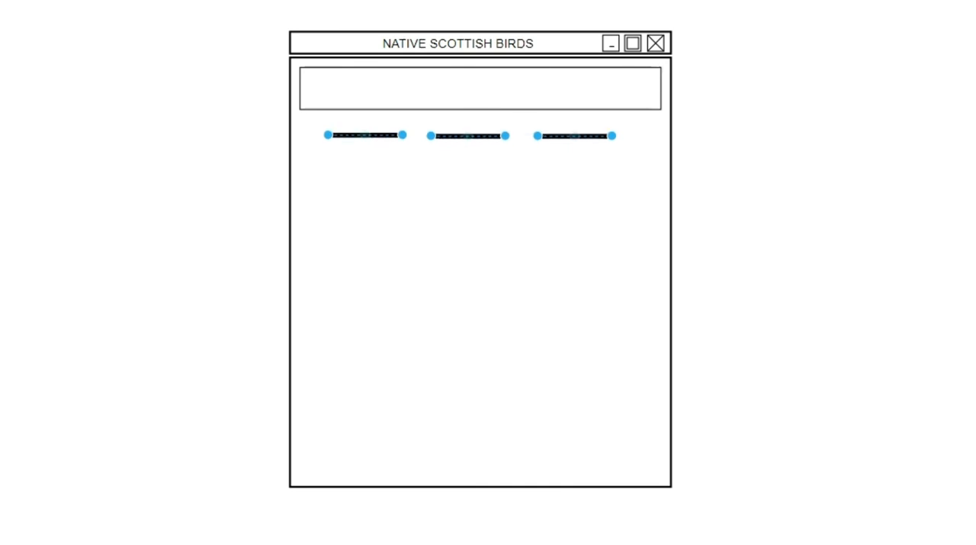
{"action": "key", "text": "Up"}
{"action": "key", "text": "shift+Right"}
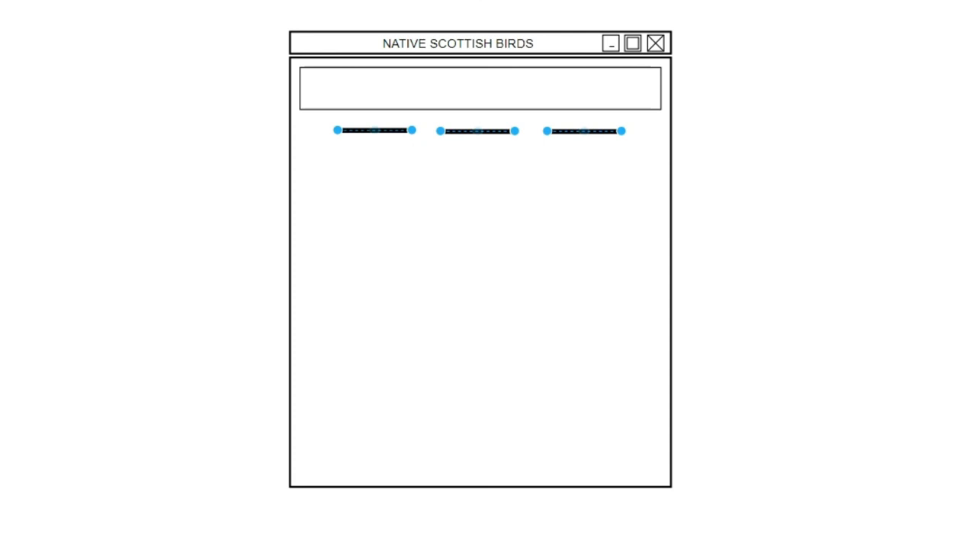
{"action": "left_click", "coordinate": [883, 295]}
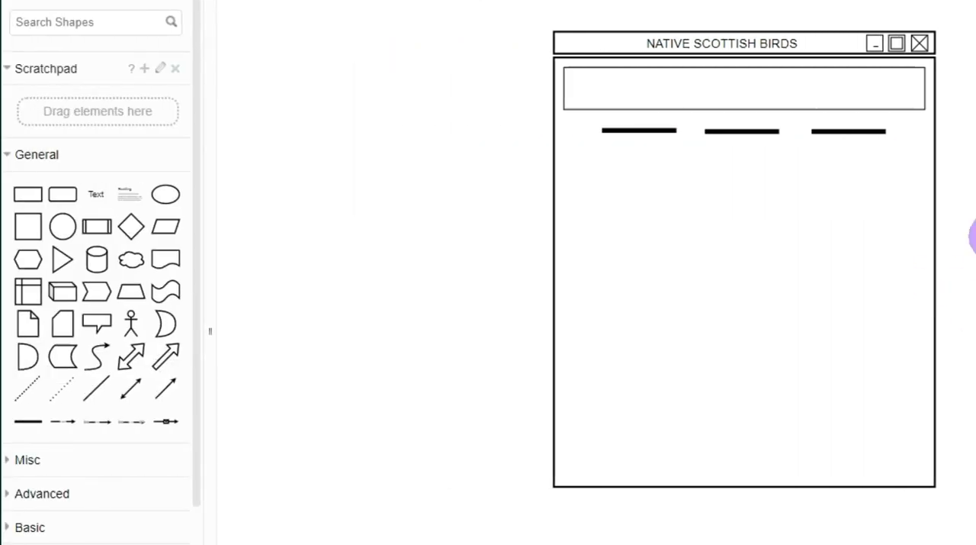
Add a rectangle below the three thick lines and enlarge it into a content area nearly as wide as the page frame
{"action": "mouse_move", "coordinate": [30, 204]}
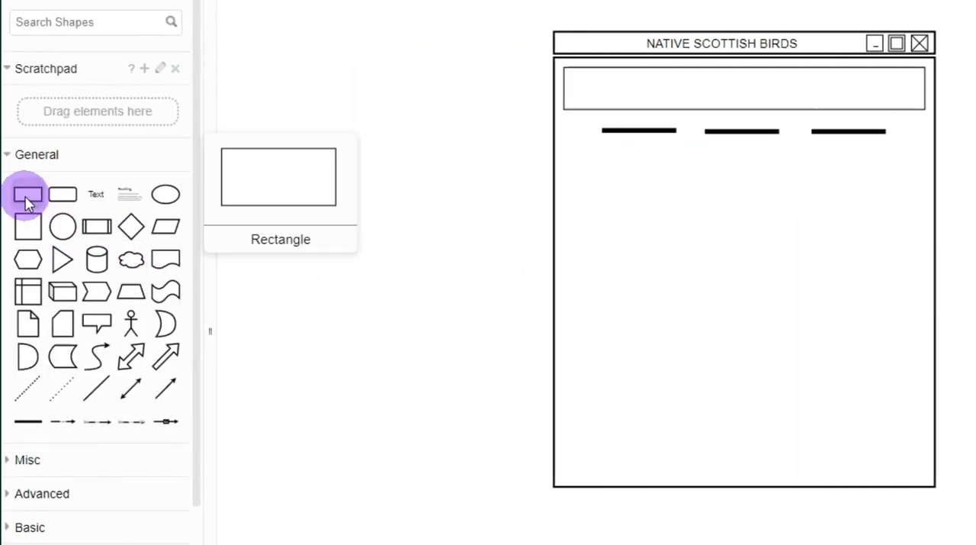
{"action": "left_click_drag", "start_coordinate": [28, 200], "coordinate": [625, 187]}
{"action": "left_click_drag", "start_coordinate": [684, 214], "coordinate": [917, 335]}
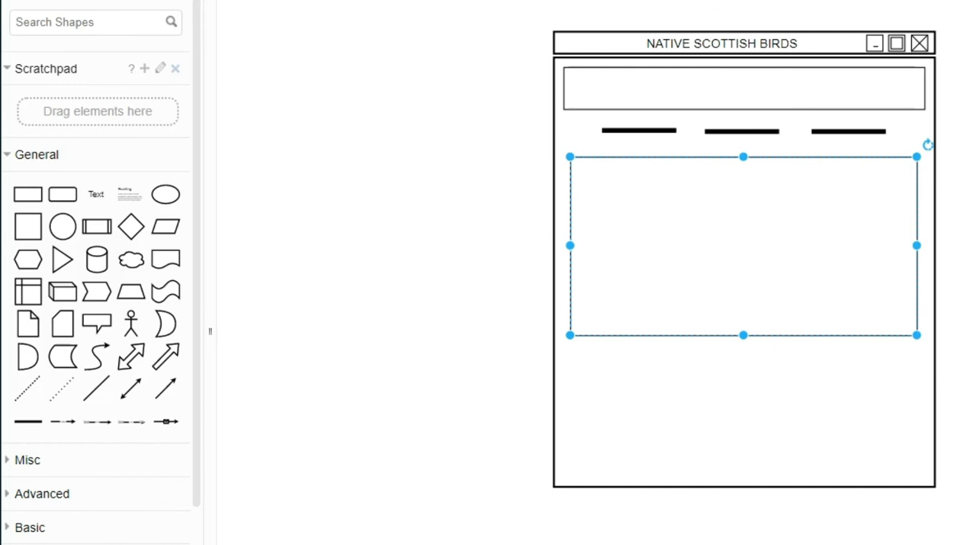
{"action": "left_click", "coordinate": [967, 200]}
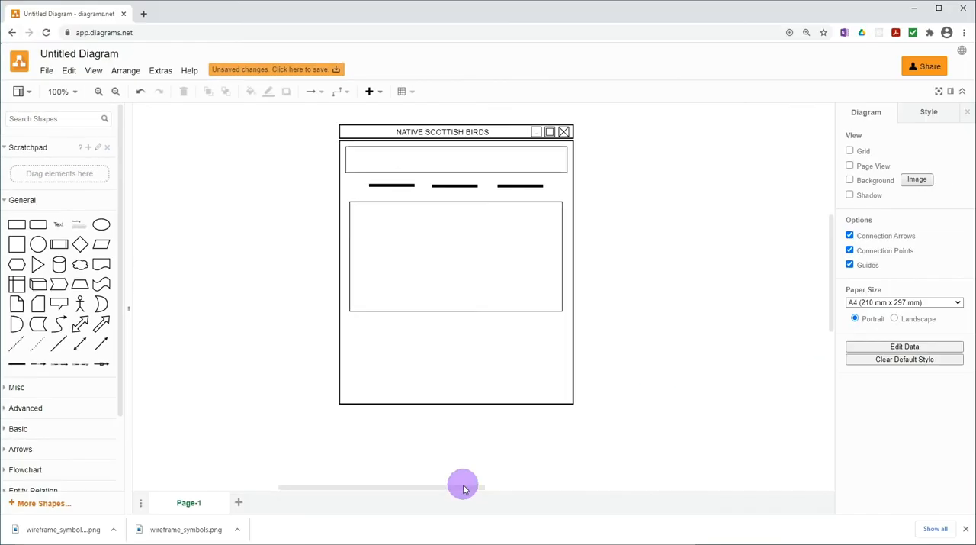
Draw one freehand wavy line across the top of the content area, using the prepared text symbol as a guide
{"action": "left_click_drag", "start_coordinate": [467, 488], "coordinate": [541, 488]}
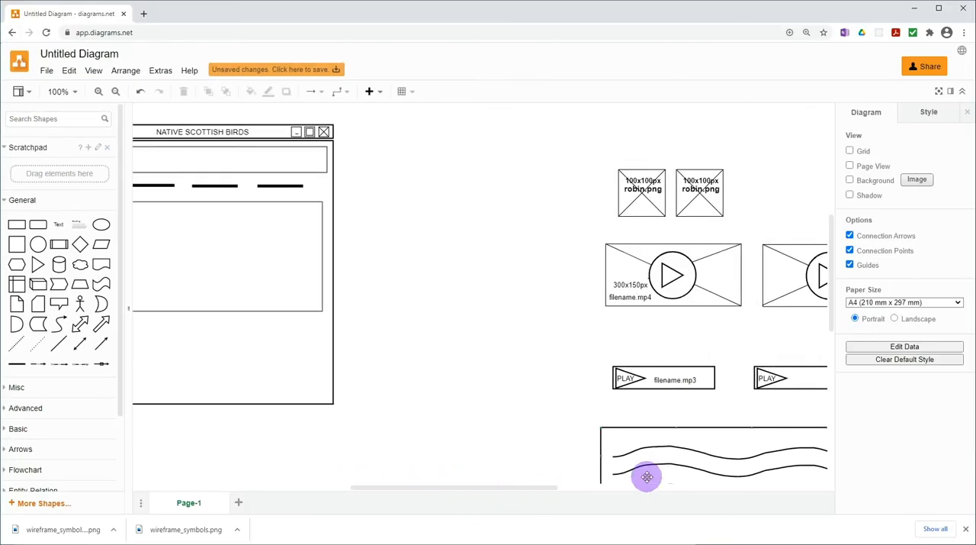
{"action": "scroll", "coordinate": [656, 467], "scroll_direction": "down", "scroll_amount": 3}
{"action": "left_click", "coordinate": [656, 361]}
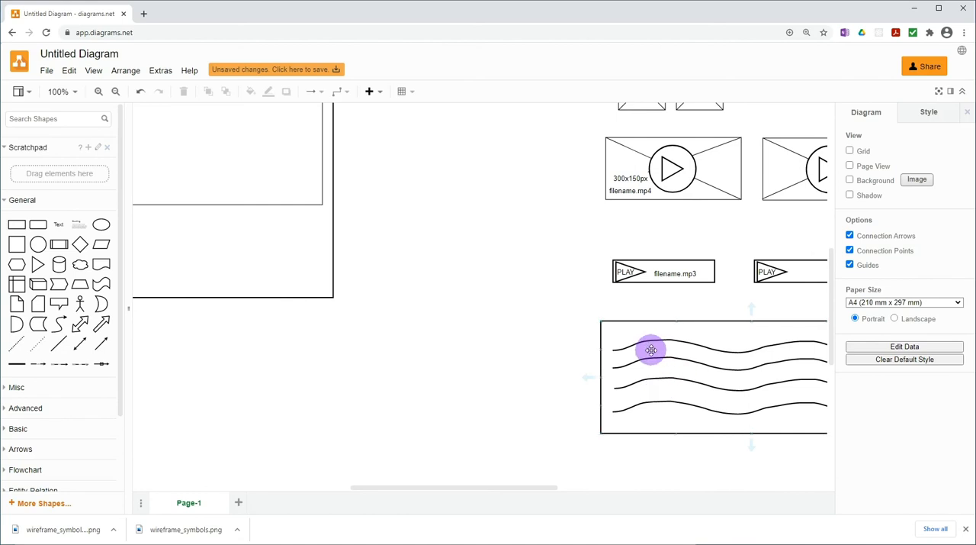
{"action": "left_click_drag", "start_coordinate": [539, 489], "coordinate": [452, 491]}
{"action": "scroll", "coordinate": [496, 459], "scroll_direction": "up", "scroll_amount": 3}
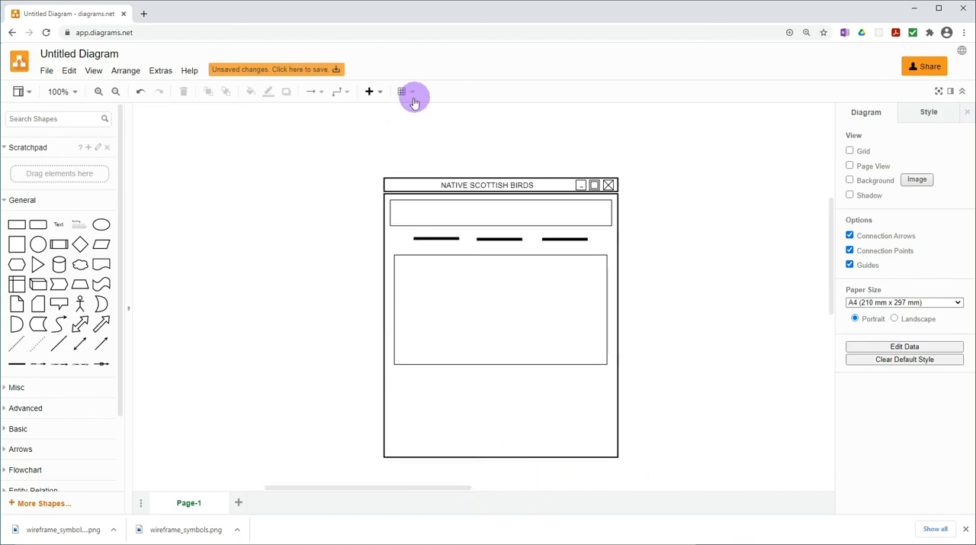
{"action": "left_click", "coordinate": [379, 95]}
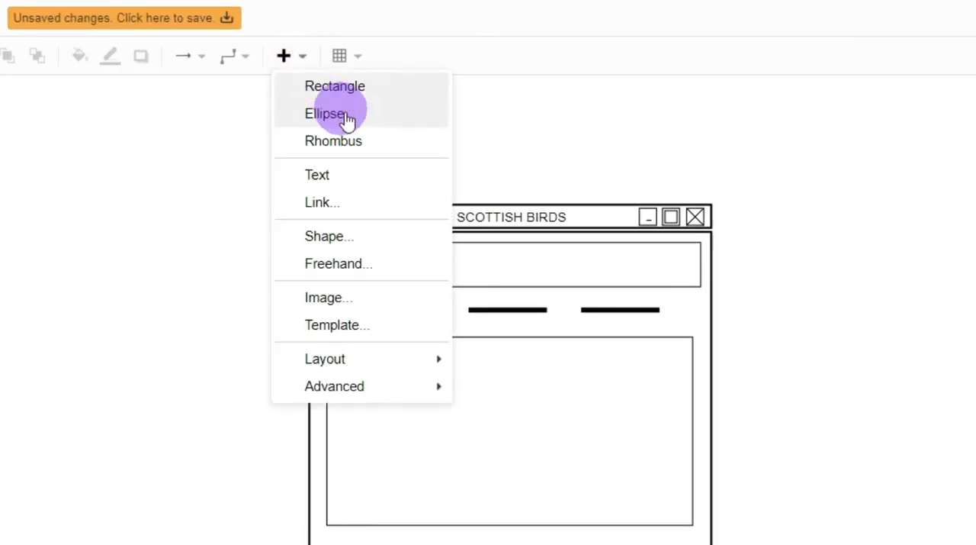
{"action": "left_click", "coordinate": [336, 264]}
{"action": "left_click", "coordinate": [913, 130]}
{"action": "left_click_drag", "start_coordinate": [339, 363], "coordinate": [654, 357]}
{"action": "left_click", "coordinate": [460, 433]}
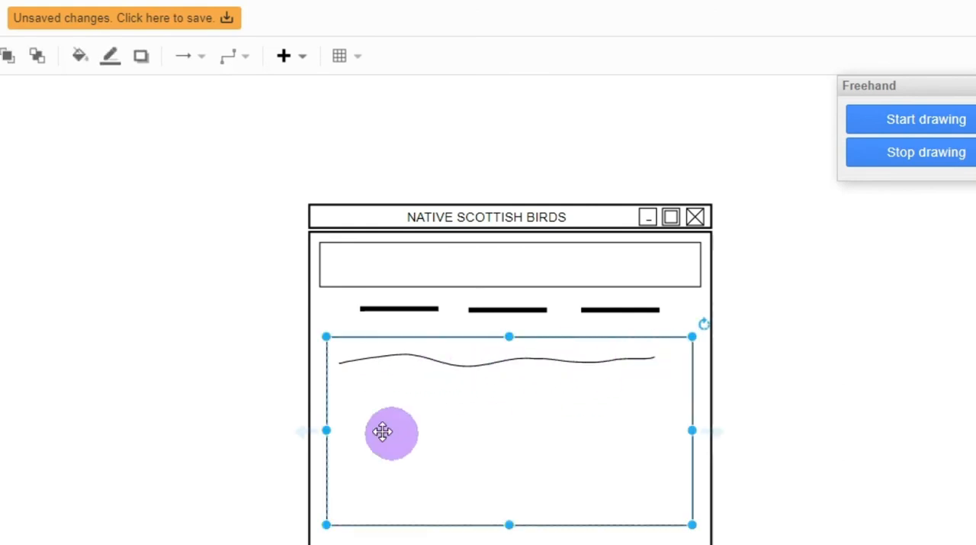
{"action": "left_click", "coordinate": [928, 158]}
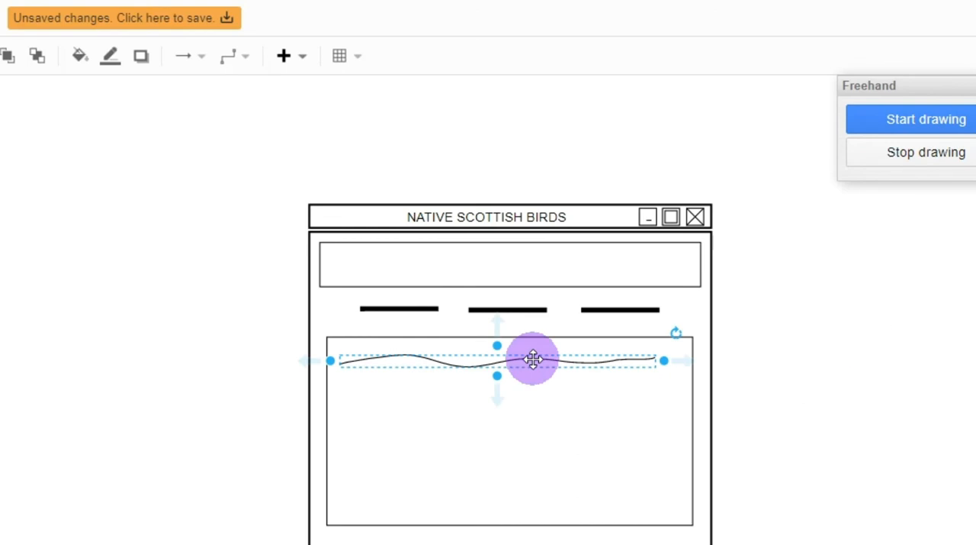
Copy the wavy line six times down the content area to fill it with text lines, and close the freehand tool
{"action": "mouse_move", "coordinate": [533, 359]}
{"action": "left_mouse_down"}
{"action": "mouse_move", "coordinate": [525, 458]}
{"action": "mouse_move", "coordinate": [528, 492]}
{"action": "mouse_move", "coordinate": [537, 492]}
{"action": "left_mouse_up"}
{"action": "left_click_drag", "start_coordinate": [537, 504], "coordinate": [533, 508]}
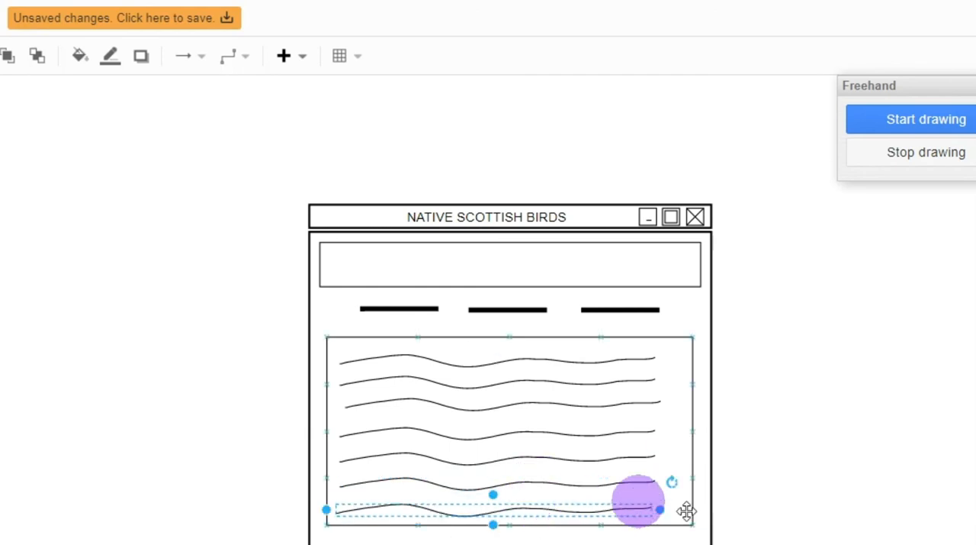
{"action": "left_click", "coordinate": [877, 522]}
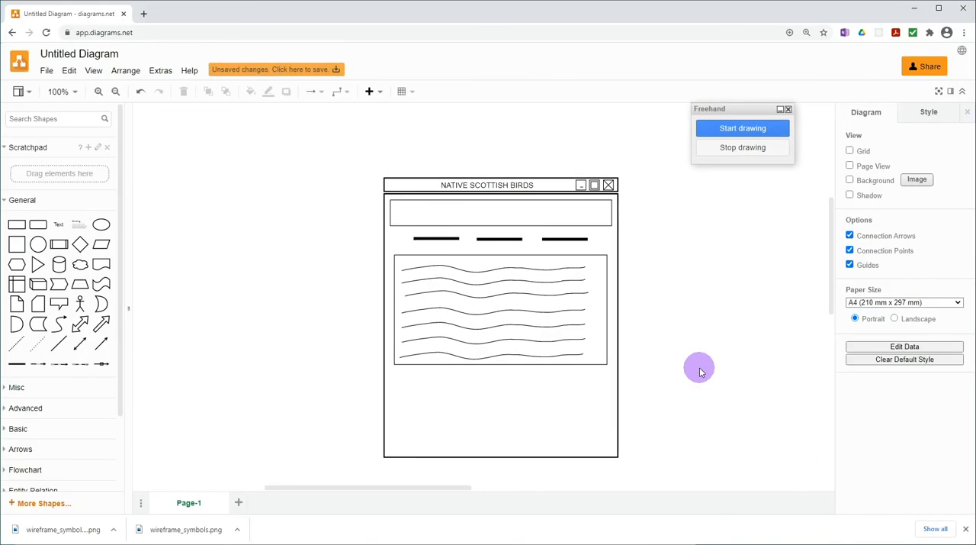
{"action": "left_click", "coordinate": [789, 109]}
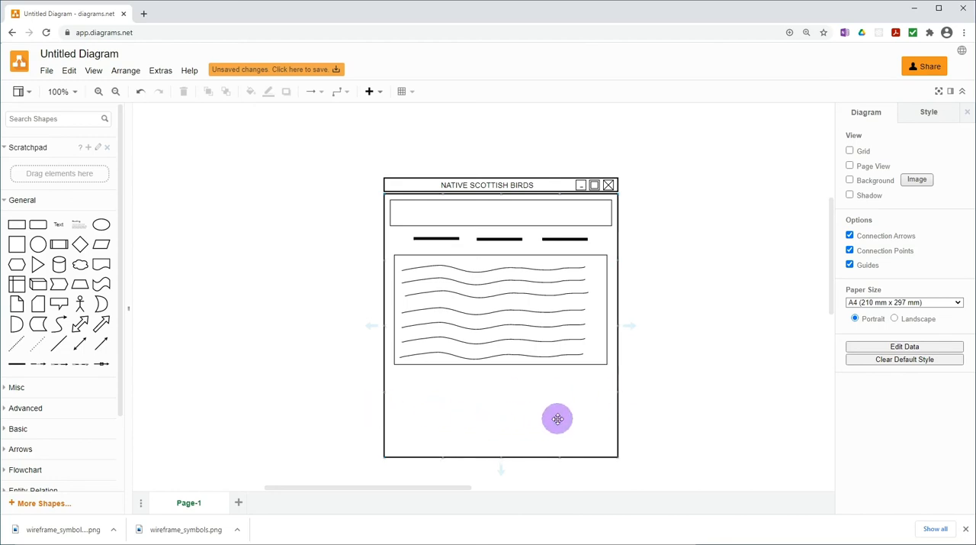
Add a square below the content area at its left edge and place two copies in a row beside it
{"action": "mouse_move", "coordinate": [17, 244]}
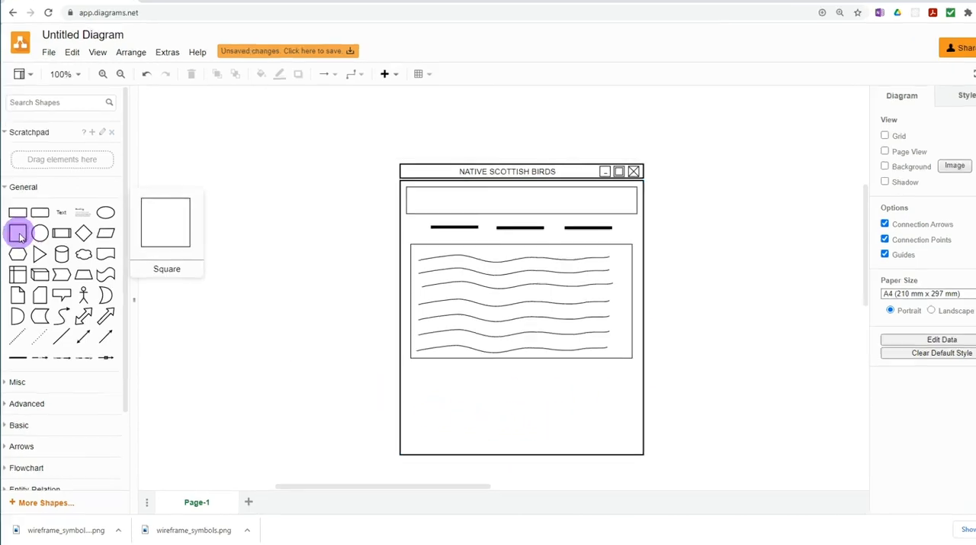
{"action": "left_click_drag", "start_coordinate": [23, 166], "coordinate": [518, 346]}
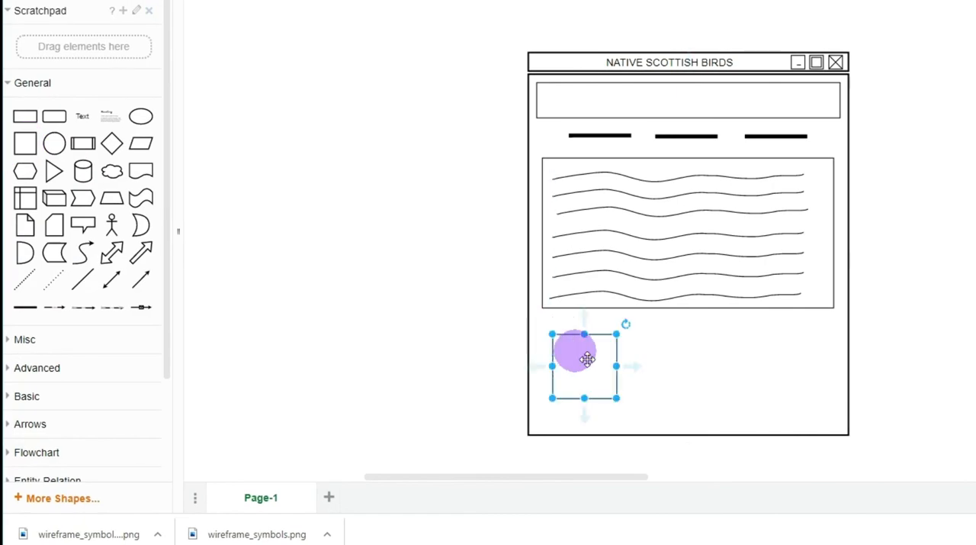
{"action": "left_click_drag", "start_coordinate": [617, 398], "coordinate": [662, 414]}
{"action": "left_click_drag", "start_coordinate": [603, 396], "coordinate": [806, 390]}
{"action": "left_click_drag", "start_coordinate": [675, 390], "coordinate": [699, 387]}
{"action": "left_click", "coordinate": [975, 390]}
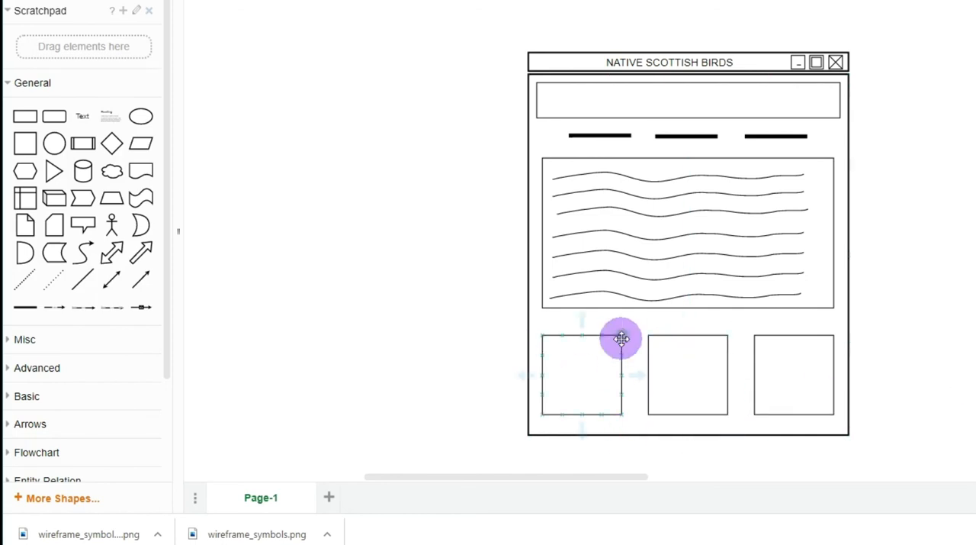
Draw a diagonal line from the left square's lower-left corner to its upper-right corner and set its width to 1 pt
{"action": "left_click", "coordinate": [83, 280]}
{"action": "left_click_drag", "start_coordinate": [639, 231], "coordinate": [541, 417]}
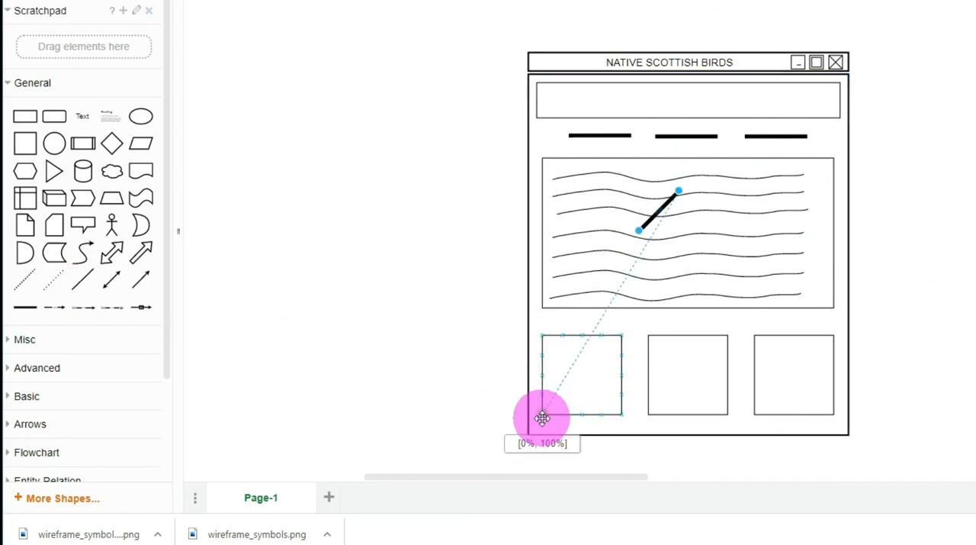
{"action": "left_click_drag", "start_coordinate": [542, 417], "coordinate": [542, 417]}
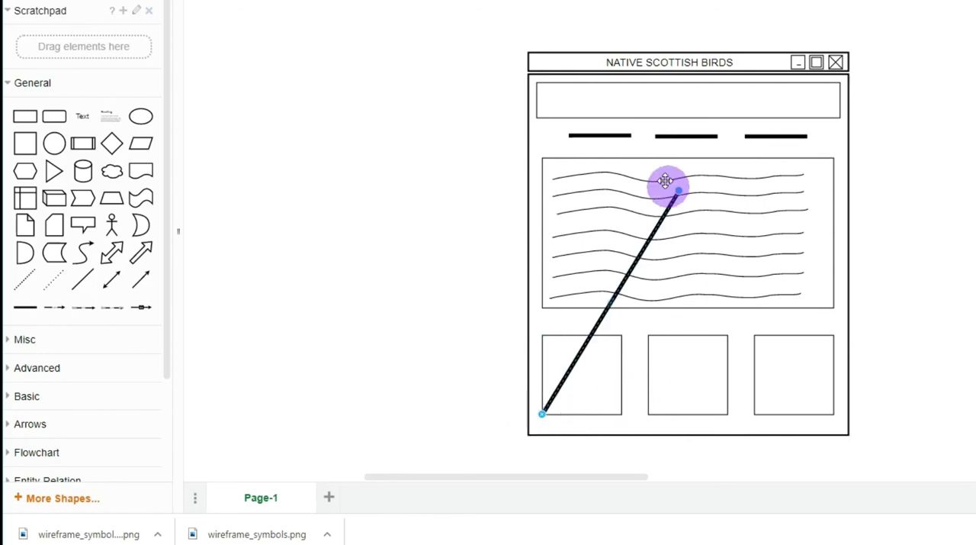
{"action": "left_click_drag", "start_coordinate": [678, 192], "coordinate": [621, 335]}
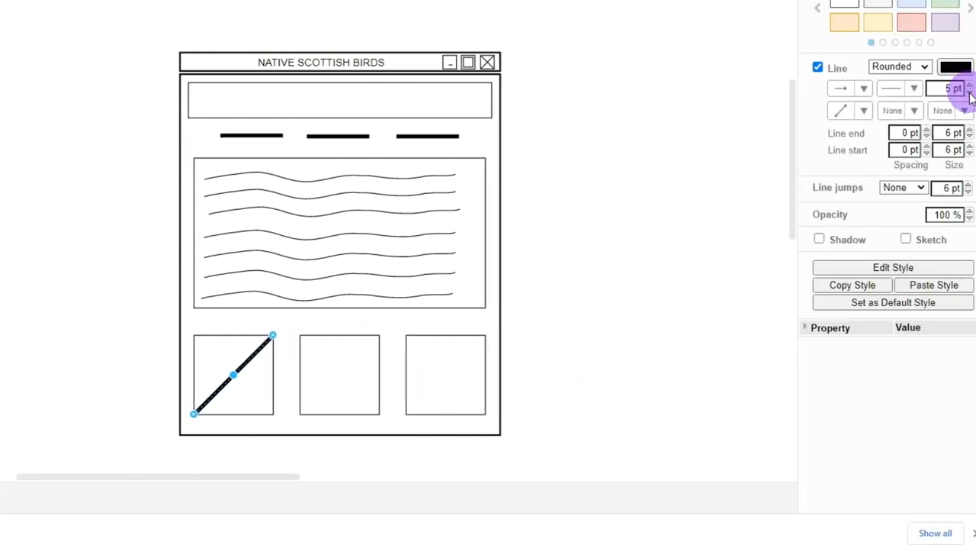
{"action": "left_click", "coordinate": [970, 92]}
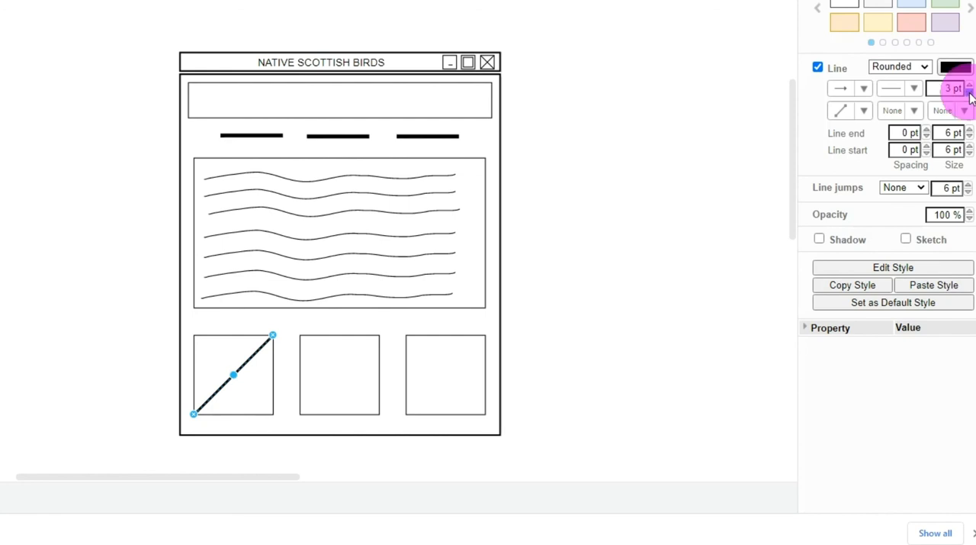
{"action": "left_click", "coordinate": [698, 269]}
Add a second diagonal line to the left square, from its upper-left corner to its lower-right corner
{"action": "left_click", "coordinate": [91, 289]}
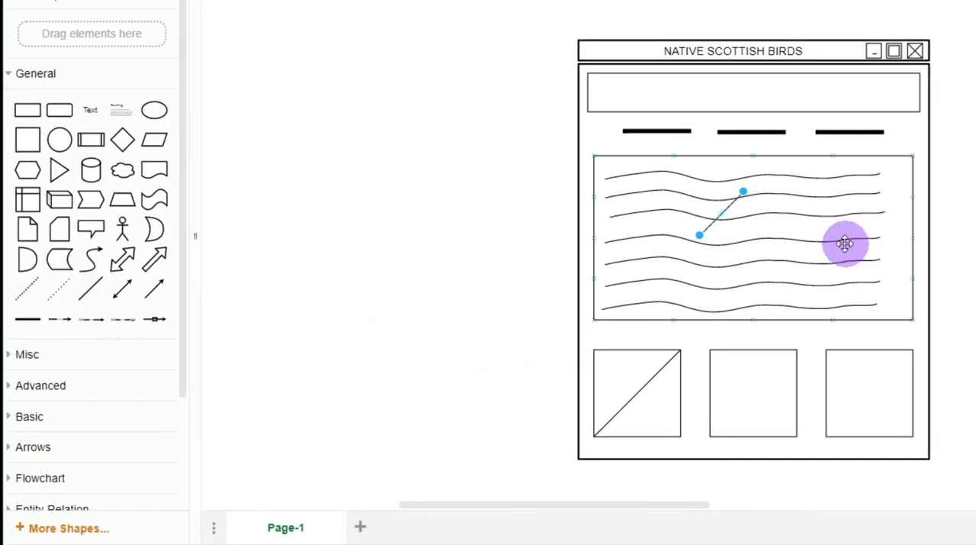
{"action": "left_click_drag", "start_coordinate": [703, 243], "coordinate": [598, 355]}
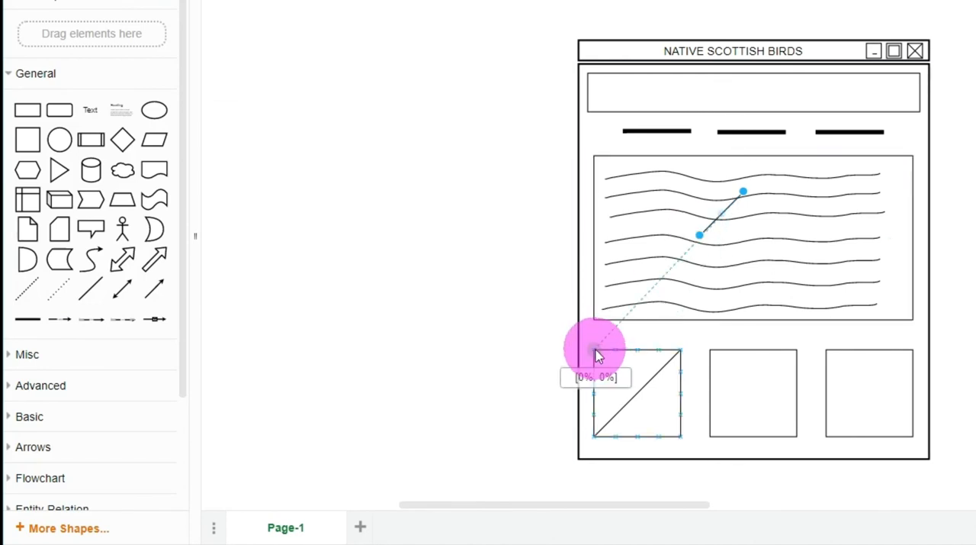
{"action": "left_click_drag", "start_coordinate": [598, 355], "coordinate": [594, 350]}
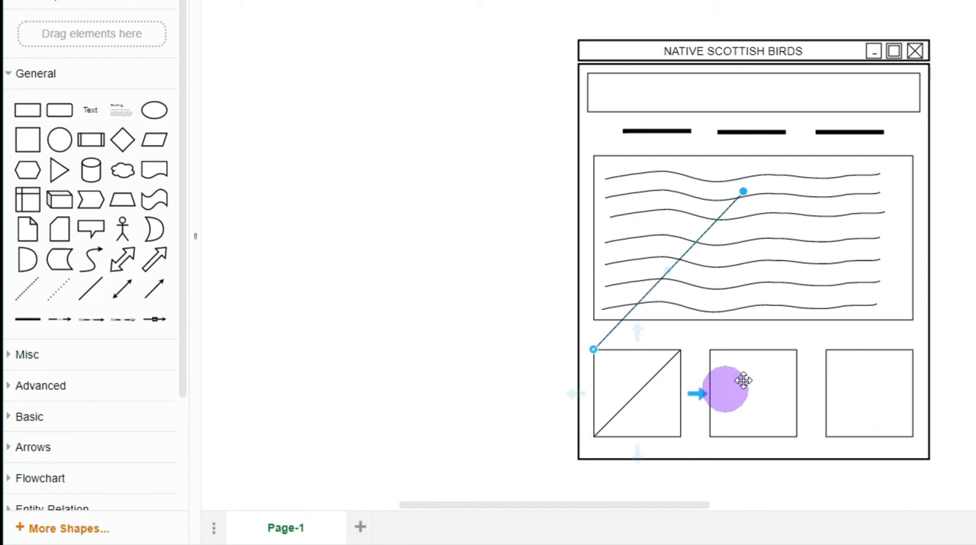
{"action": "left_click_drag", "start_coordinate": [671, 407], "coordinate": [681, 440]}
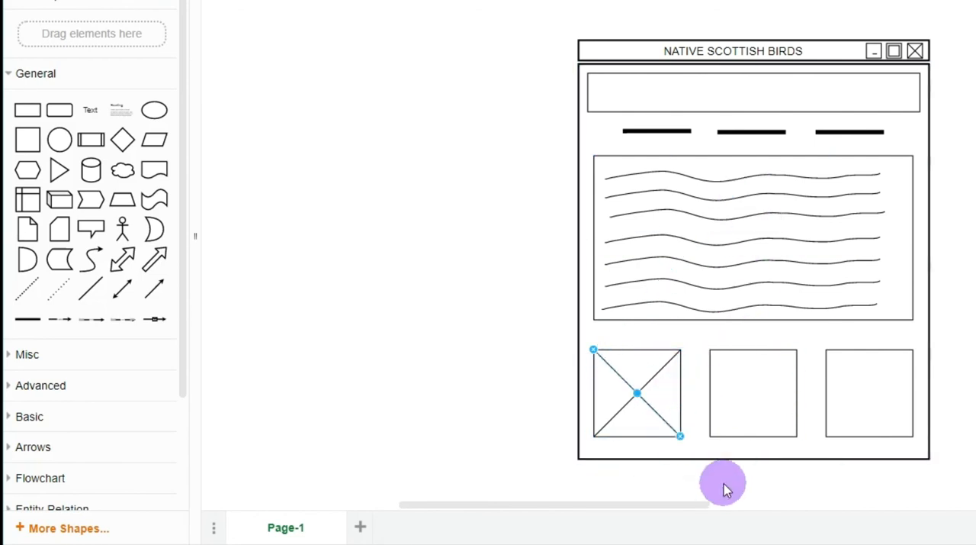
Delete the empty middle and right squares below the content area
{"action": "left_click", "coordinate": [765, 352]}
{"action": "key", "text": "Delete"}
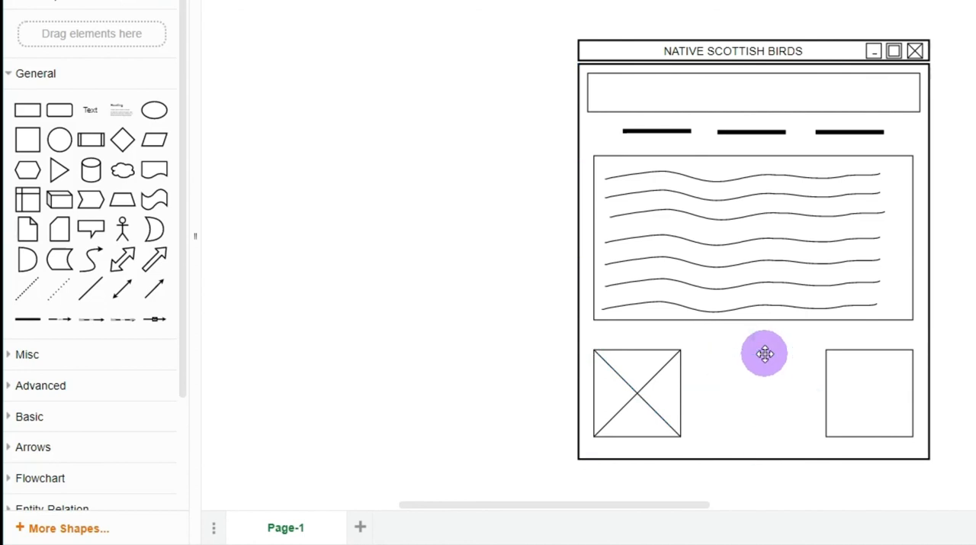
{"action": "left_click", "coordinate": [853, 351]}
{"action": "key", "text": "Delete"}
Send the large page frame to the back so it lies behind the crossed square
{"action": "left_click", "coordinate": [664, 405]}
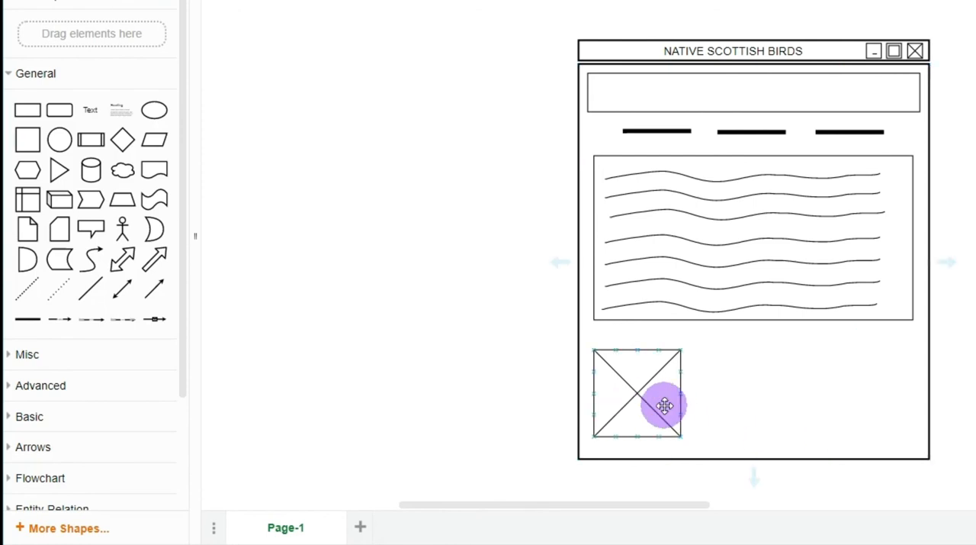
{"action": "left_click", "coordinate": [681, 398]}
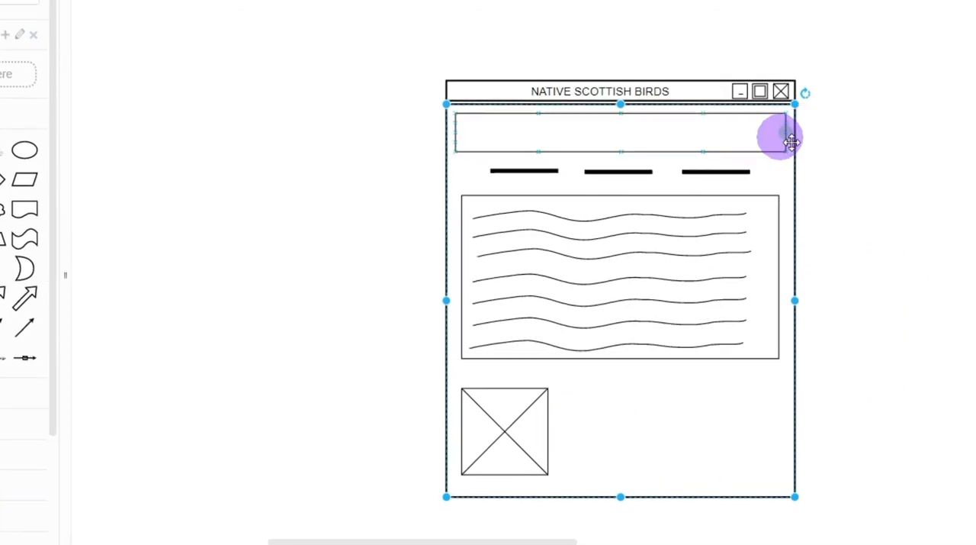
{"action": "left_click", "coordinate": [946, 85]}
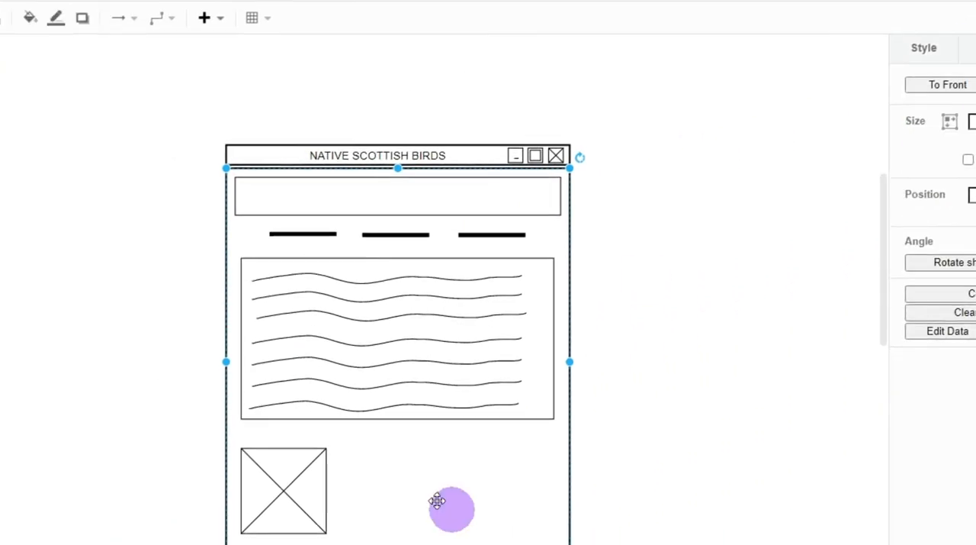
Group the remaining square with its two diagonal lines into one image placeholder
{"action": "left_click", "coordinate": [314, 515]}
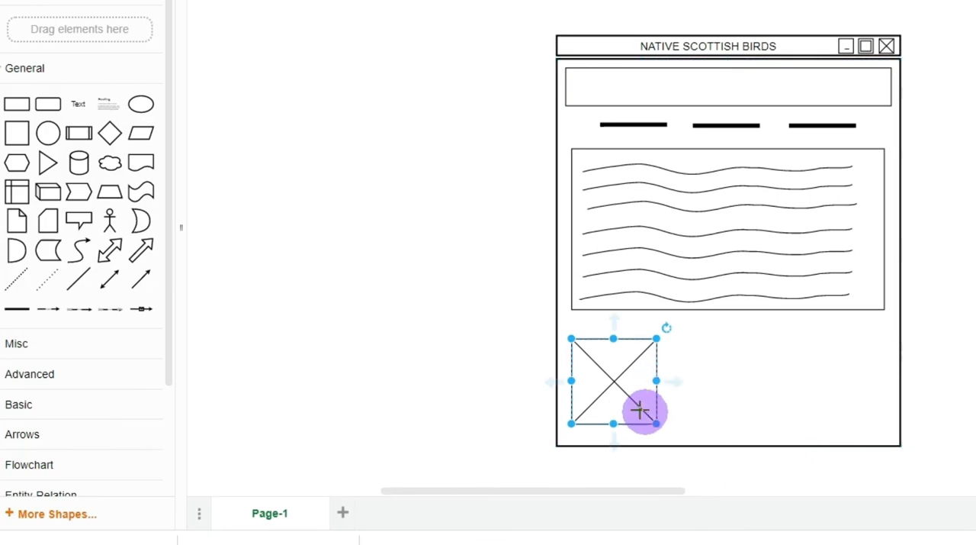
{"action": "left_click_drag", "start_coordinate": [626, 369], "coordinate": [626, 369]}
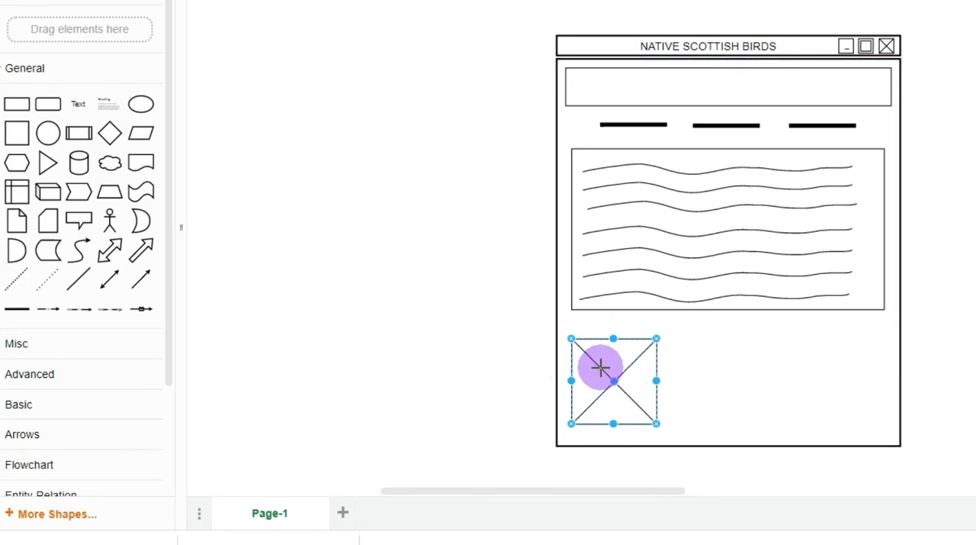
{"action": "right_click", "coordinate": [600, 367]}
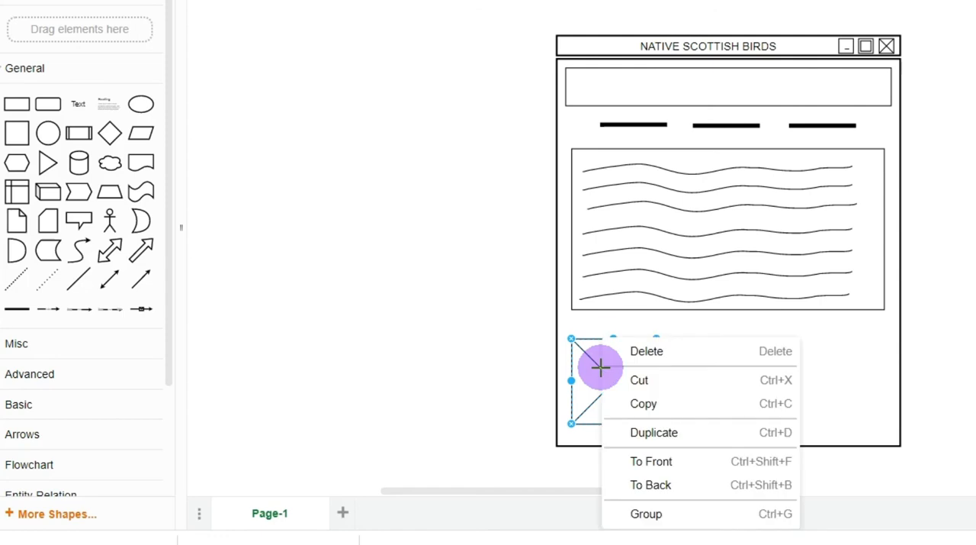
{"action": "left_click", "coordinate": [687, 516]}
Place two copies of the crossed image placeholder to its right and space the three evenly in a row
{"action": "left_click_drag", "start_coordinate": [638, 395], "coordinate": [882, 400]}
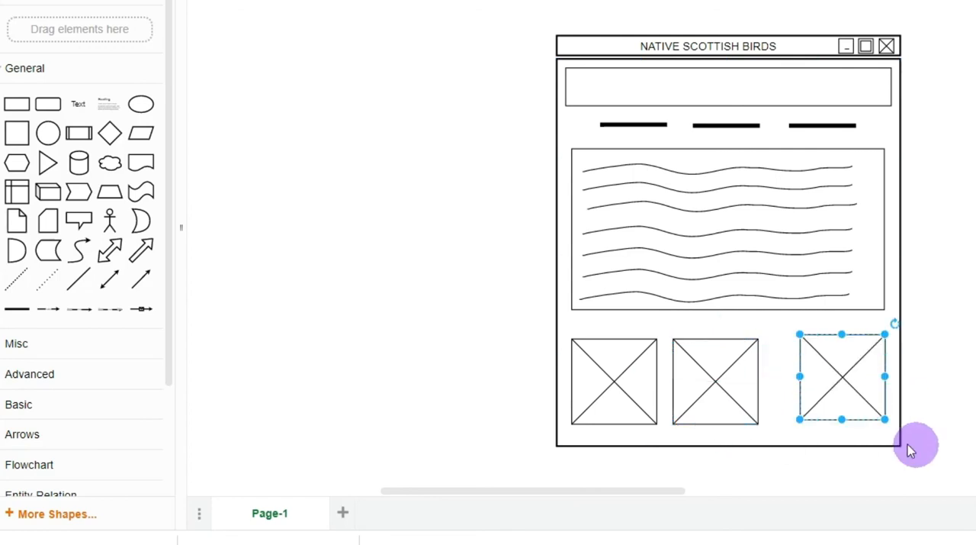
{"action": "left_click", "coordinate": [737, 384]}
{"action": "left_click_drag", "start_coordinate": [743, 380], "coordinate": [755, 379]}
{"action": "left_click", "coordinate": [956, 408]}
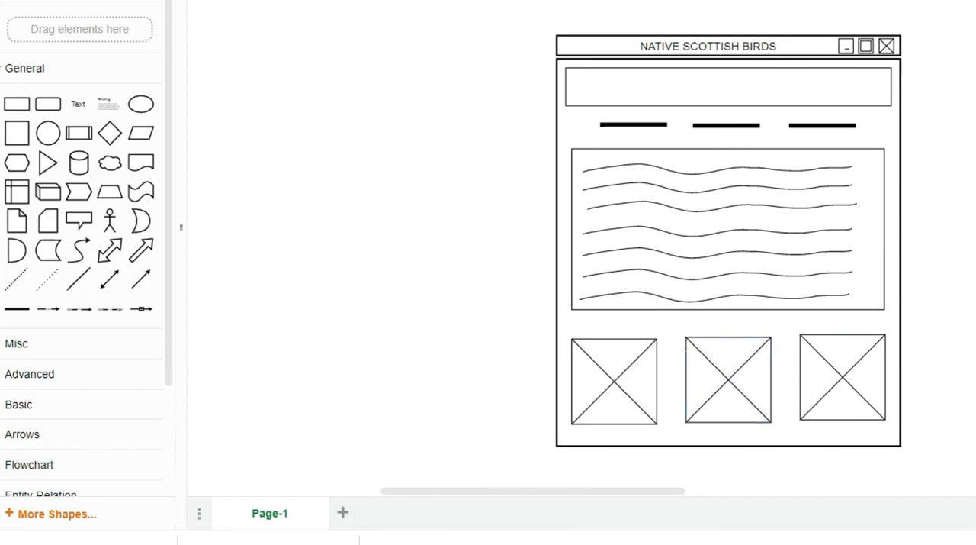
Nudge the left and right image placeholders vertically to line them up with the middle one
{"action": "left_click", "coordinate": [646, 397]}
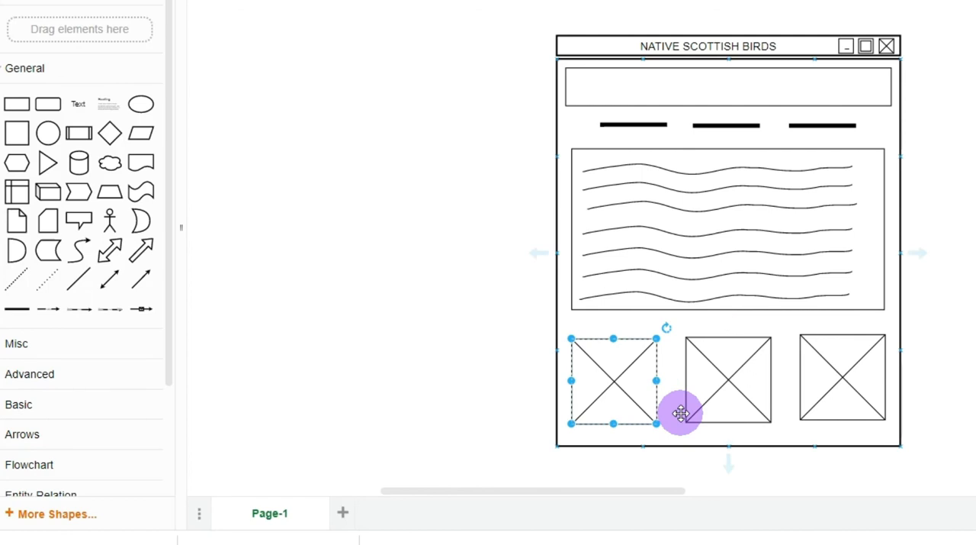
{"action": "key", "text": "Up"}
{"action": "key", "text": "Up"}
{"action": "left_click", "coordinate": [970, 412]}
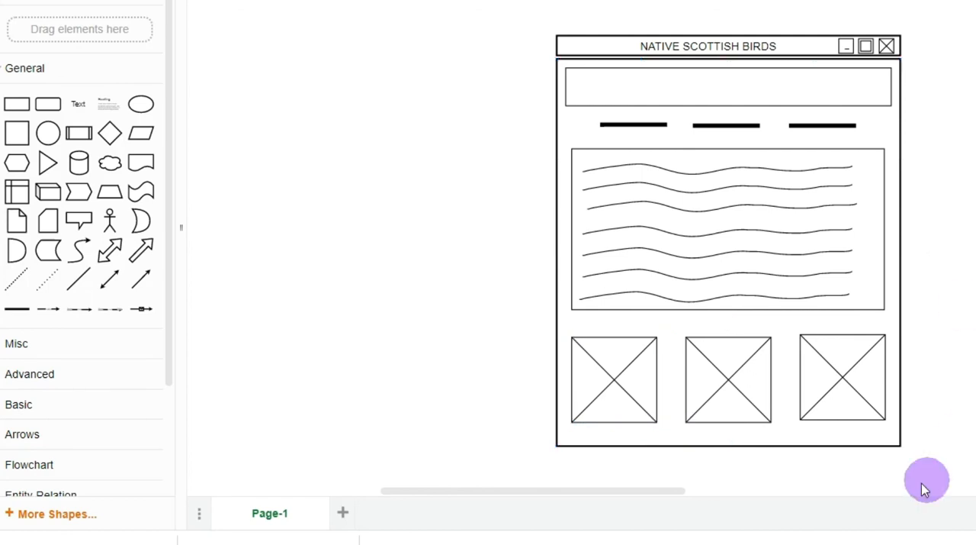
{"action": "left_click", "coordinate": [831, 392]}
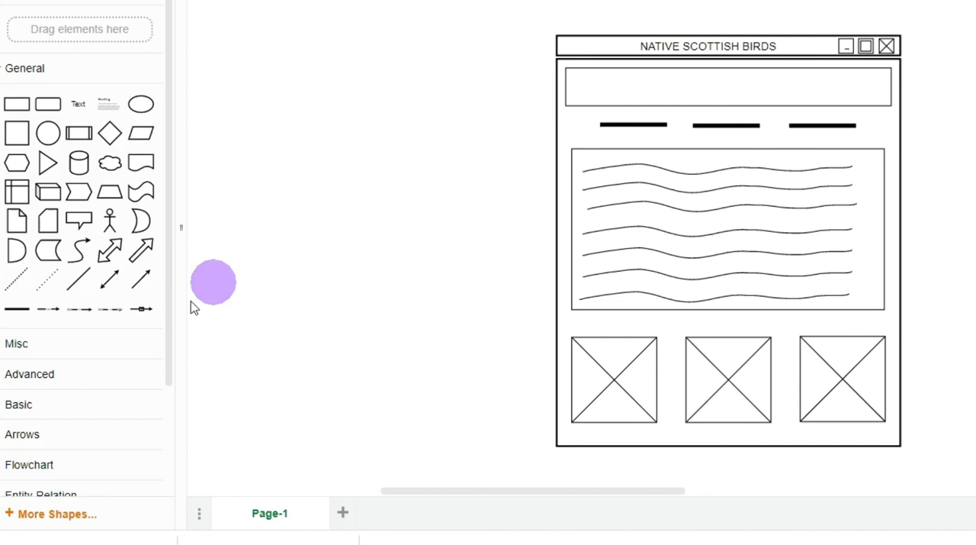
Add a text label reading "Scottish Birds" and centre it inside the banner
{"action": "mouse_move", "coordinate": [140, 283]}
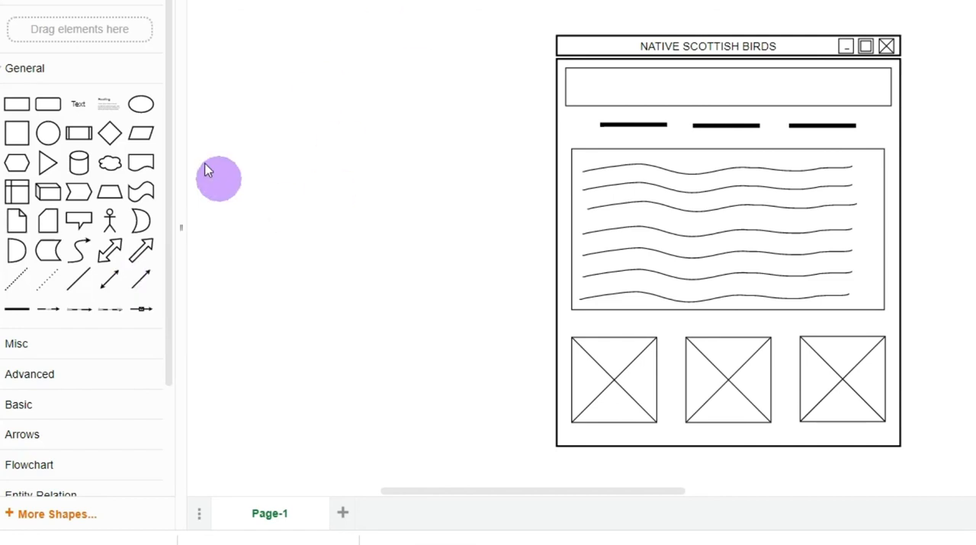
{"action": "mouse_move", "coordinate": [78, 107]}
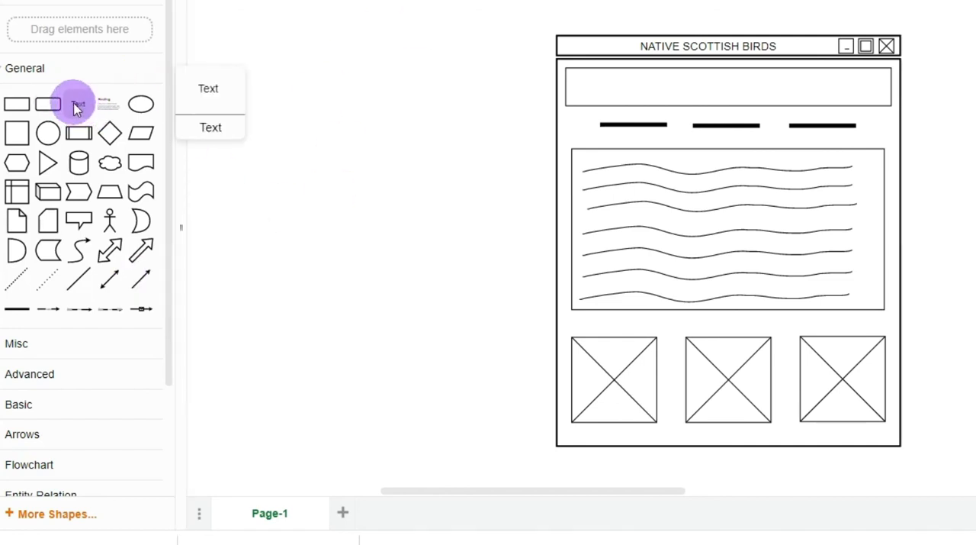
{"action": "left_click_drag", "start_coordinate": [78, 109], "coordinate": [241, 77]}
{"action": "double_click", "coordinate": [343, 75]}
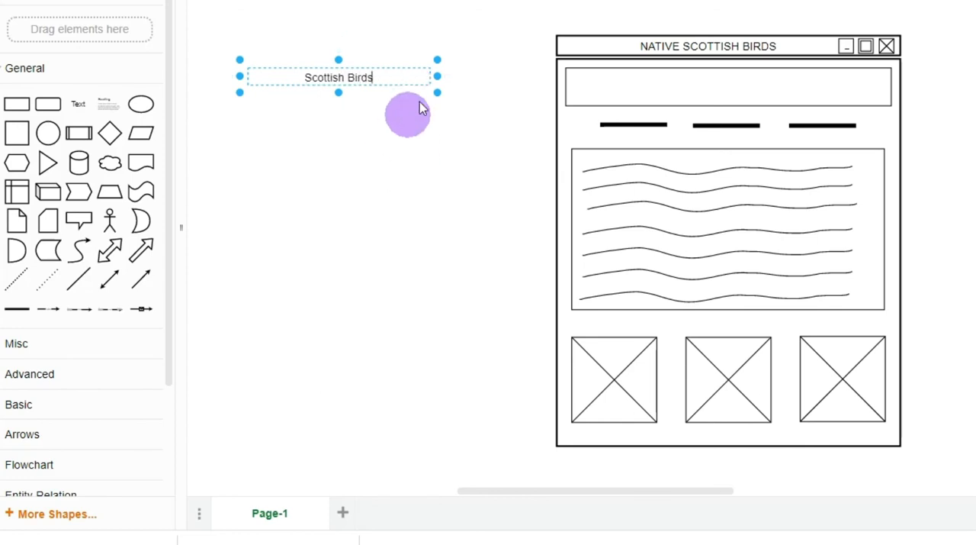
{"action": "left_click_drag", "start_coordinate": [387, 82], "coordinate": [774, 91]}
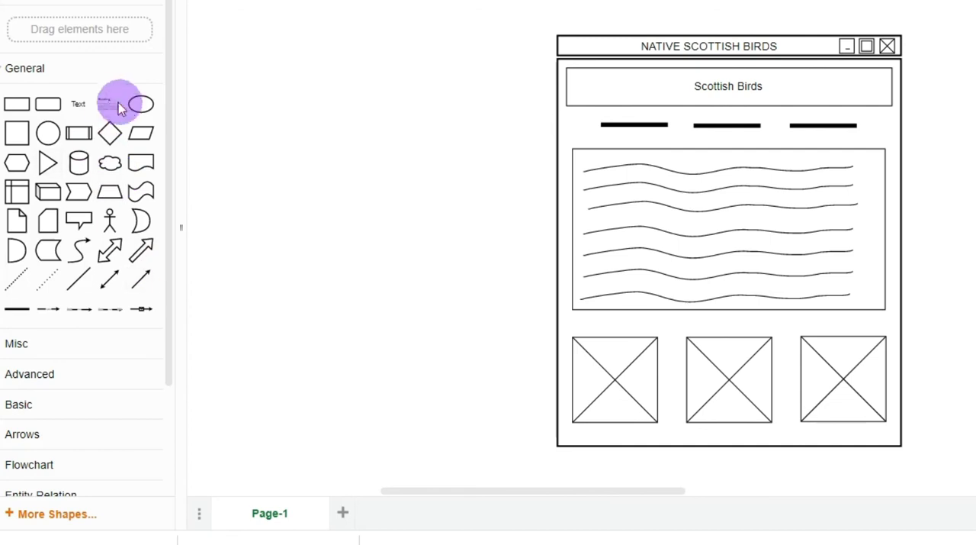
Add a text annotation beside the wireframe's banner reading "font-family: Comic Sans", "colour: Purple" and "size: 30px" on three lines
{"action": "left_click_drag", "start_coordinate": [81, 109], "coordinate": [462, 92]}
{"action": "left_click_drag", "start_coordinate": [382, 105], "coordinate": [382, 127]}
{"action": "double_click", "coordinate": [383, 108]}
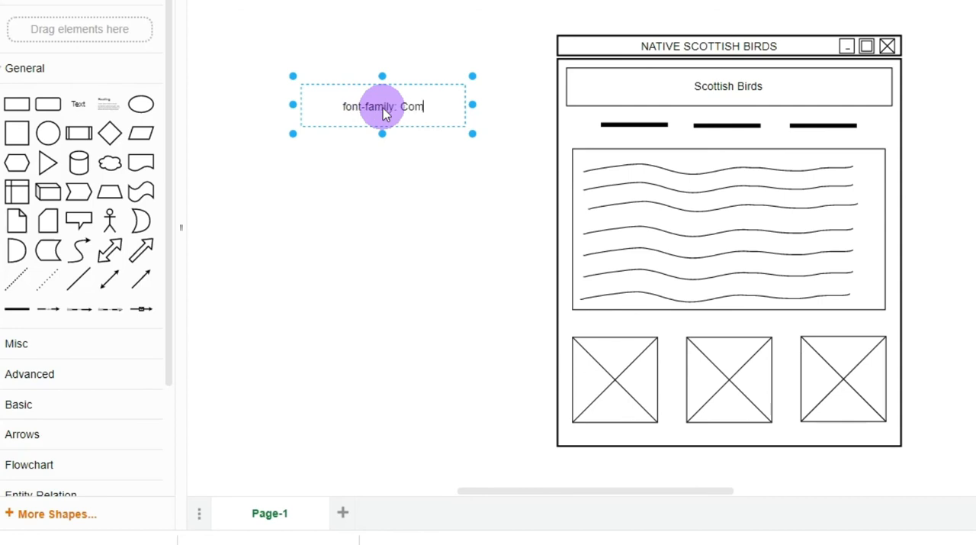
{"action": "type", "text": "Sans"}
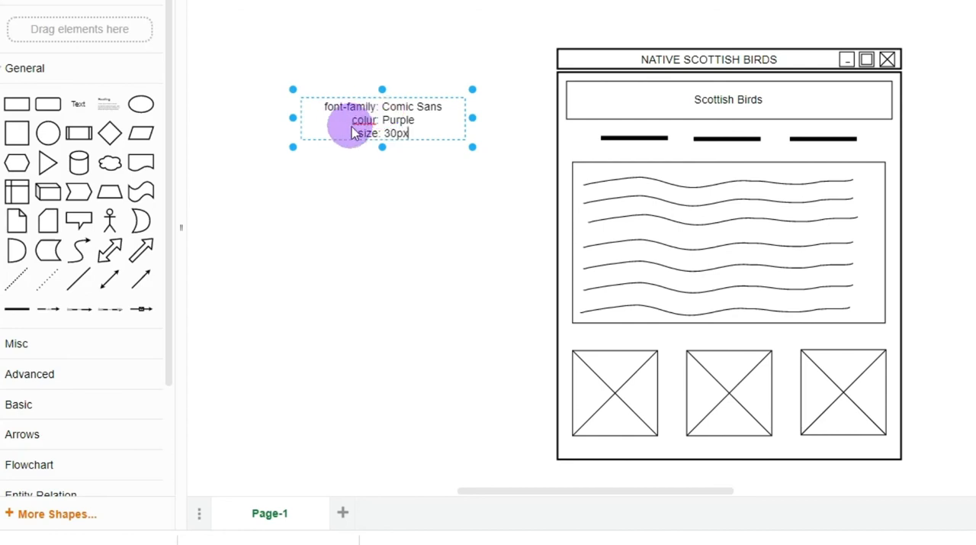
{"action": "double_click", "coordinate": [362, 121]}
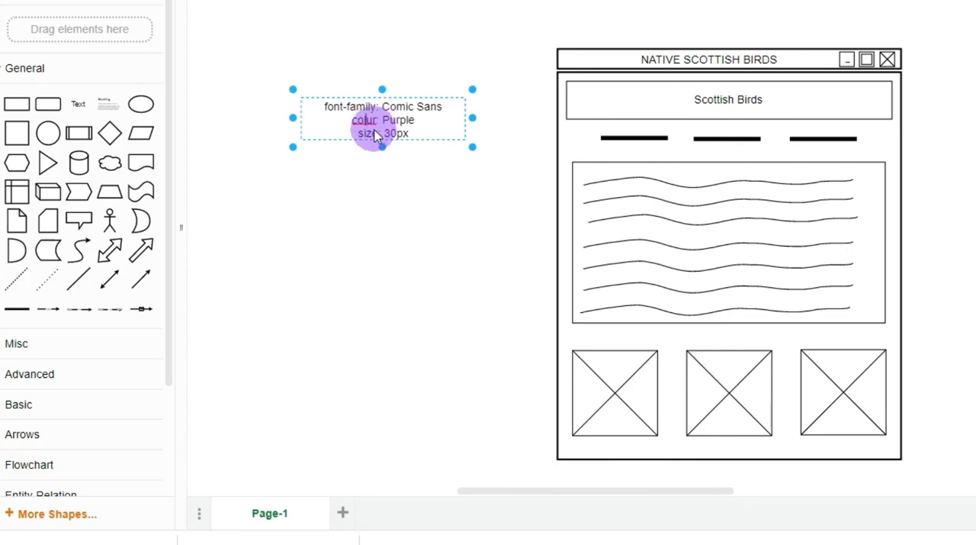
{"action": "scroll", "coordinate": [378, 131], "scroll_direction": "up", "scroll_amount": 2}
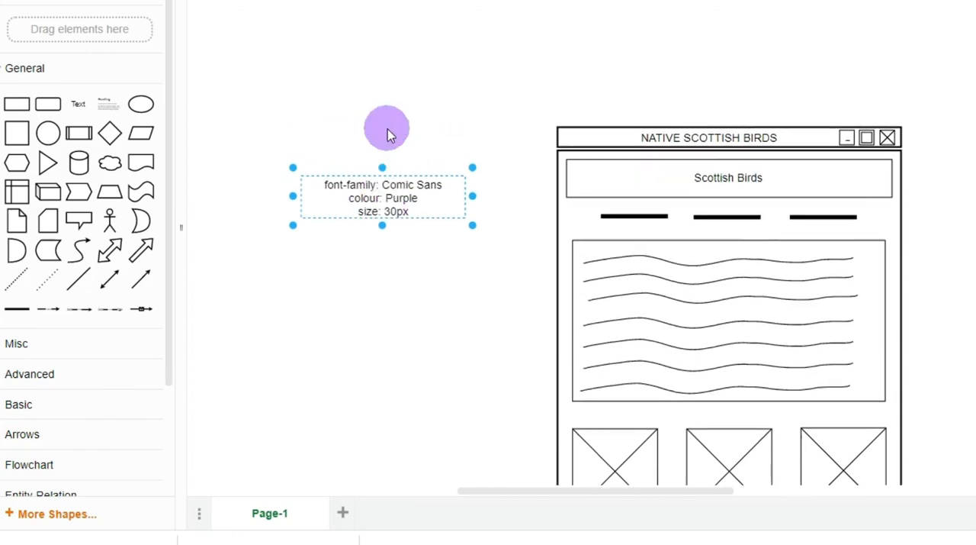
Move the font annotation closer to the wireframe, level with the banner
{"action": "left_click", "coordinate": [420, 283]}
{"action": "left_click", "coordinate": [389, 215]}
{"action": "left_click_drag", "start_coordinate": [389, 216], "coordinate": [425, 203]}
{"action": "left_click", "coordinate": [473, 242]}
{"action": "left_click", "coordinate": [609, 189]}
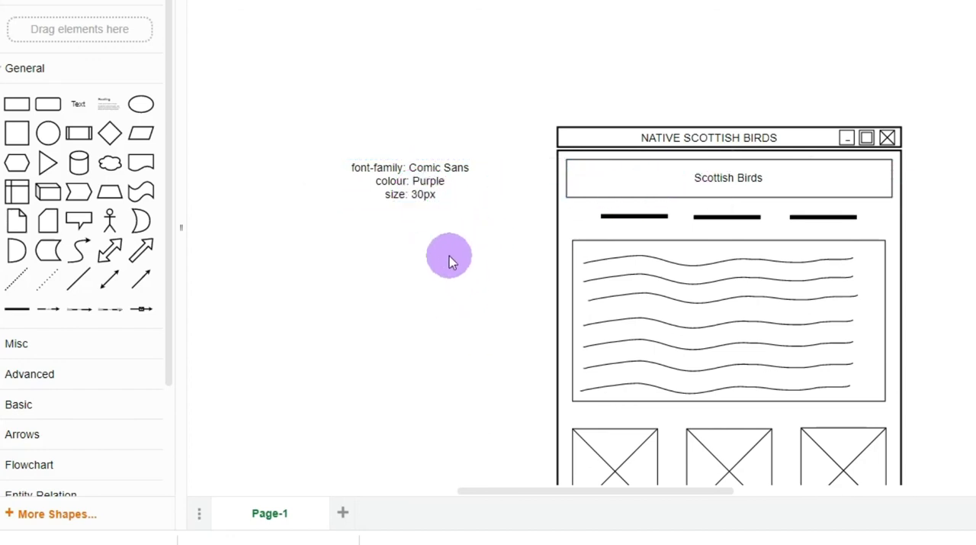
Add a directional arrow running from the font annotation to the "Scottish Birds" text in the banner
{"action": "mouse_move", "coordinate": [140, 286]}
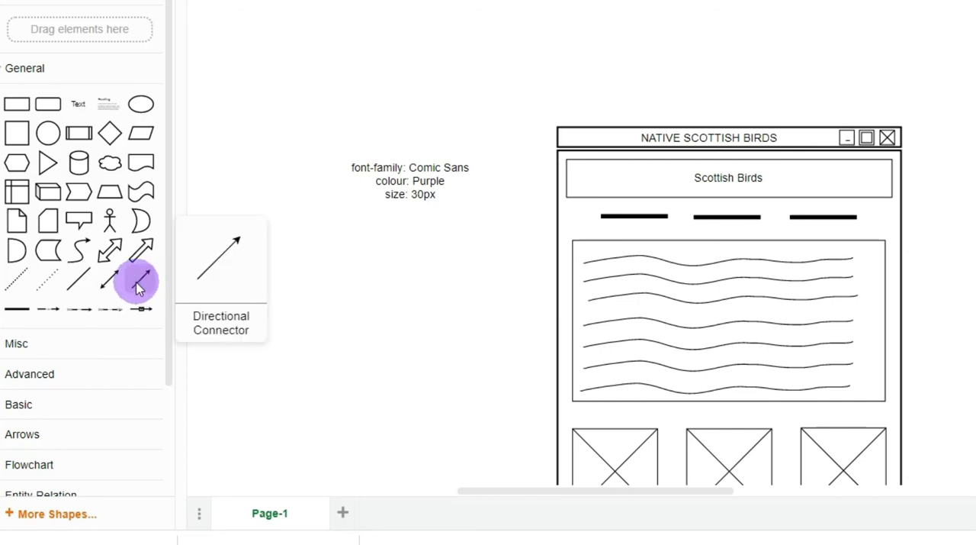
{"action": "left_click_drag", "start_coordinate": [140, 283], "coordinate": [496, 185]}
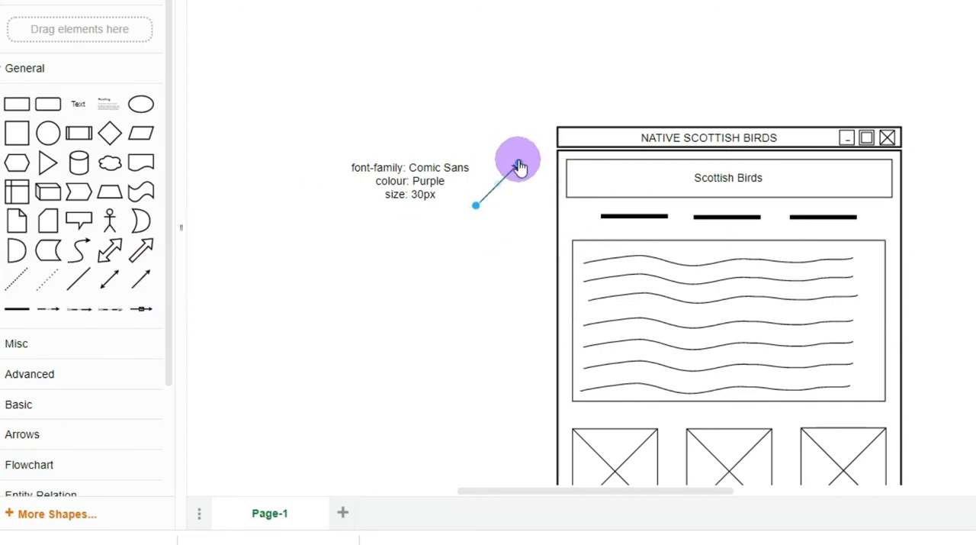
{"action": "left_click_drag", "start_coordinate": [518, 165], "coordinate": [674, 177]}
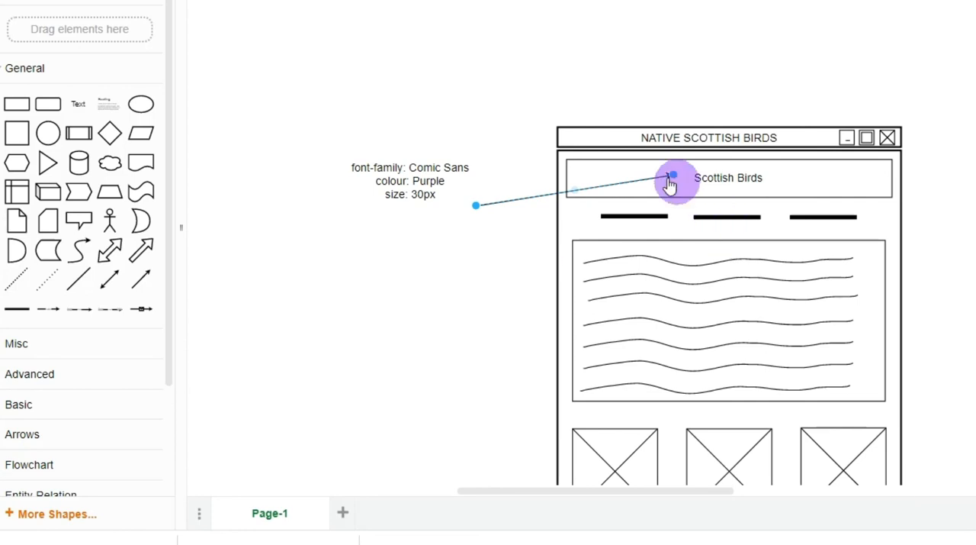
{"action": "left_click", "coordinate": [481, 193]}
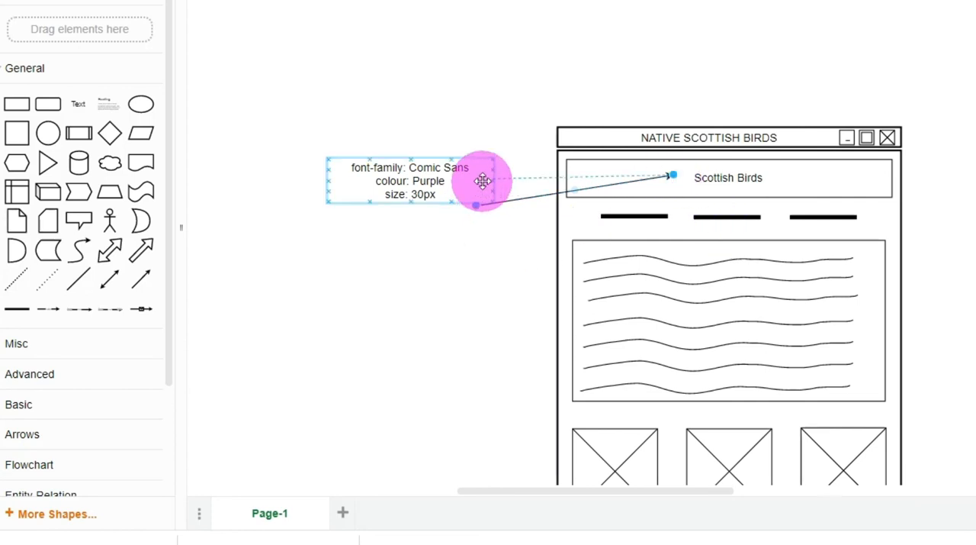
{"action": "left_click_drag", "start_coordinate": [482, 179], "coordinate": [459, 181]}
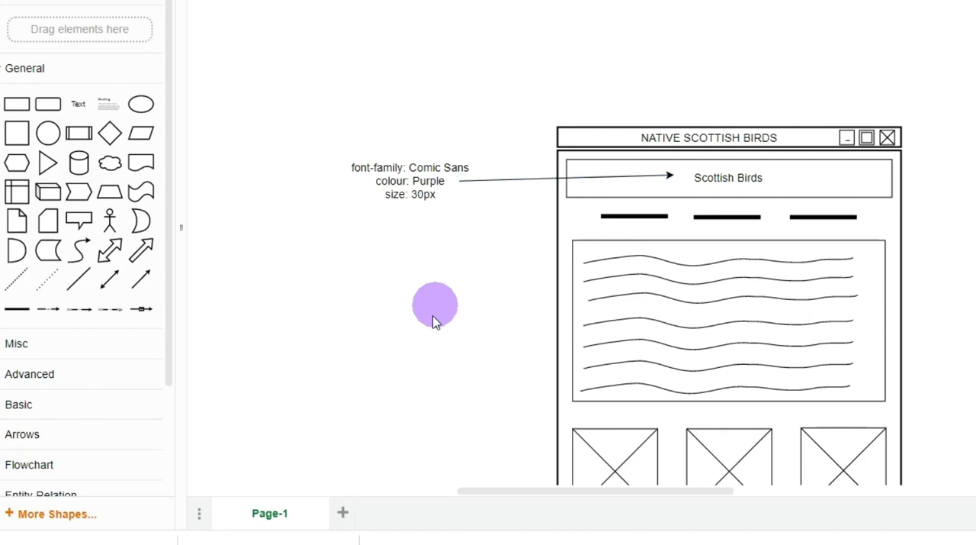
Add a text label reading "title area" above the browser window and widen it to fit on one line
{"action": "left_click", "coordinate": [676, 130]}
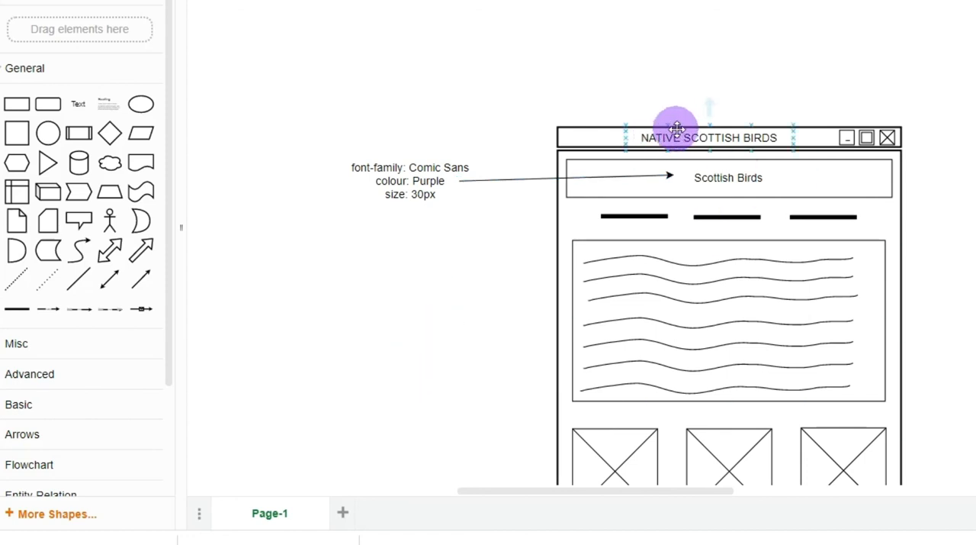
{"action": "left_click_drag", "start_coordinate": [78, 103], "coordinate": [607, 76]}
{"action": "double_click", "coordinate": [614, 79]}
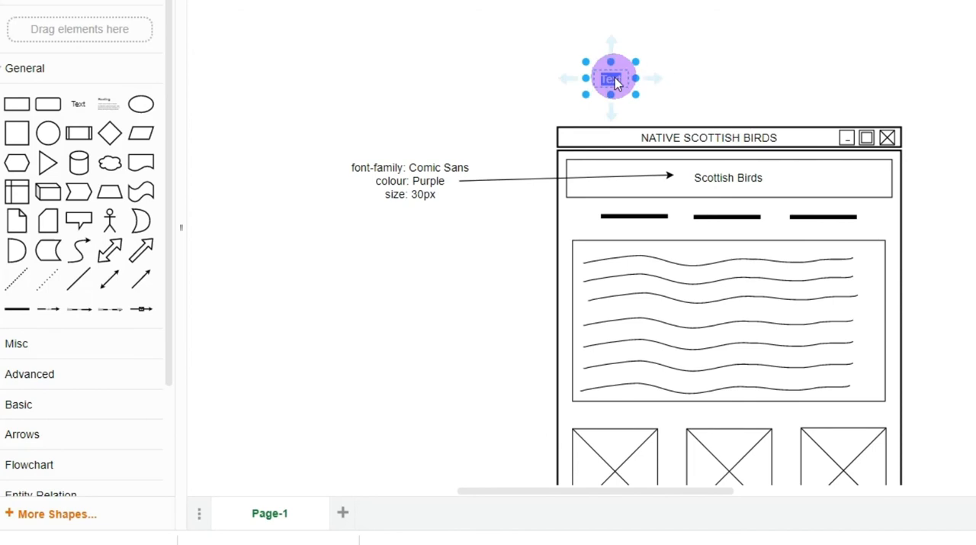
{"action": "type", "text": "title area"}
{"action": "left_click_drag", "start_coordinate": [636, 84], "coordinate": [664, 85]}
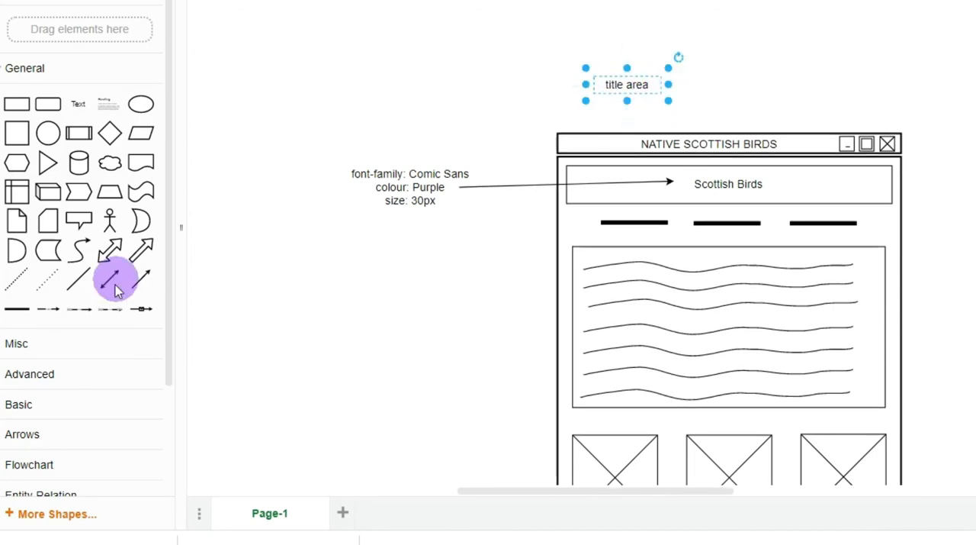
Add a directional arrow from the "title area" label to the NATIVE SCOTTISH BIRDS title
{"action": "left_click_drag", "start_coordinate": [142, 279], "coordinate": [686, 93]}
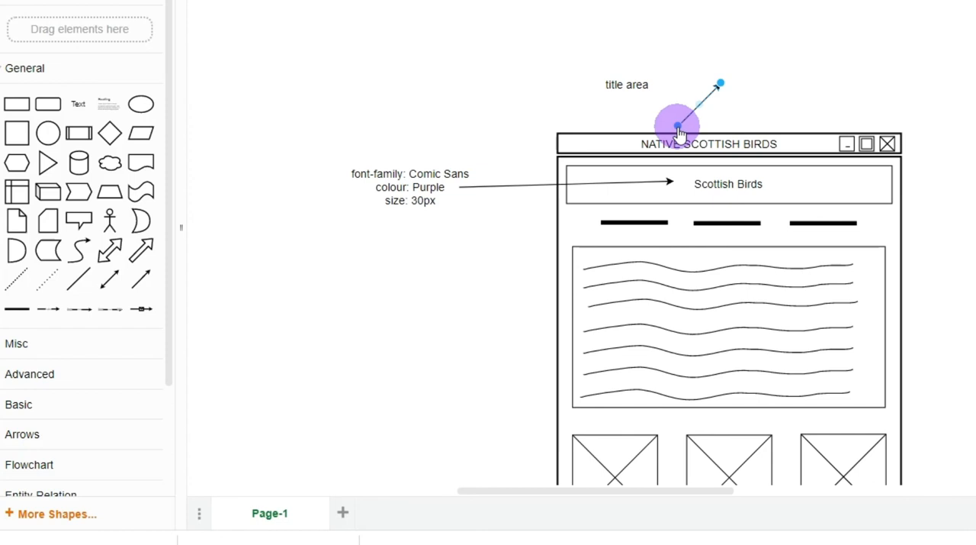
{"action": "left_click_drag", "start_coordinate": [677, 127], "coordinate": [639, 91]}
{"action": "left_click_drag", "start_coordinate": [720, 83], "coordinate": [720, 141]}
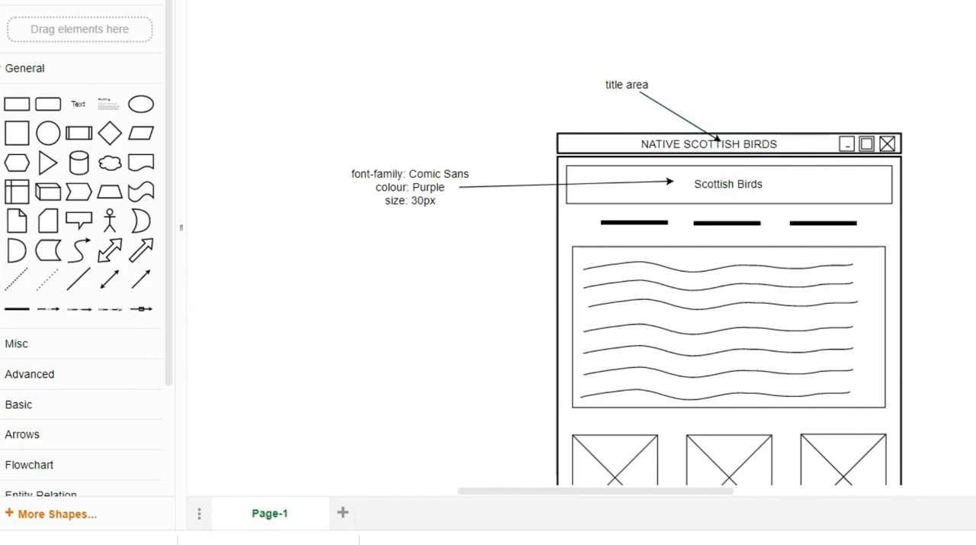
Add a text label reading "internal hyperlink to the robin page" below the font annotation and widen its box
{"action": "scroll", "coordinate": [729, 267], "scroll_direction": "down", "scroll_amount": 4}
{"action": "scroll", "coordinate": [617, 145], "scroll_direction": "up", "scroll_amount": 2}
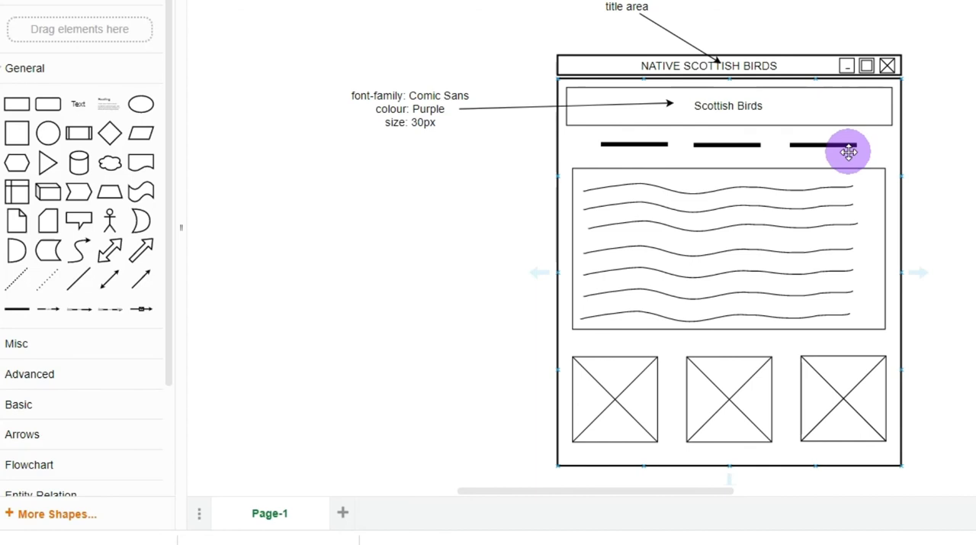
{"action": "left_click_drag", "start_coordinate": [79, 104], "coordinate": [373, 162]}
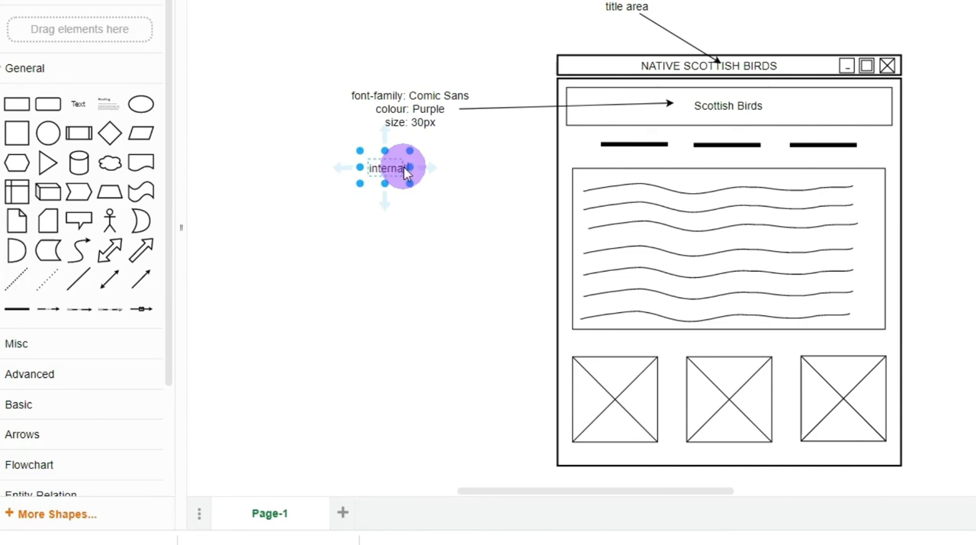
{"action": "type", "text": "internal hy"}
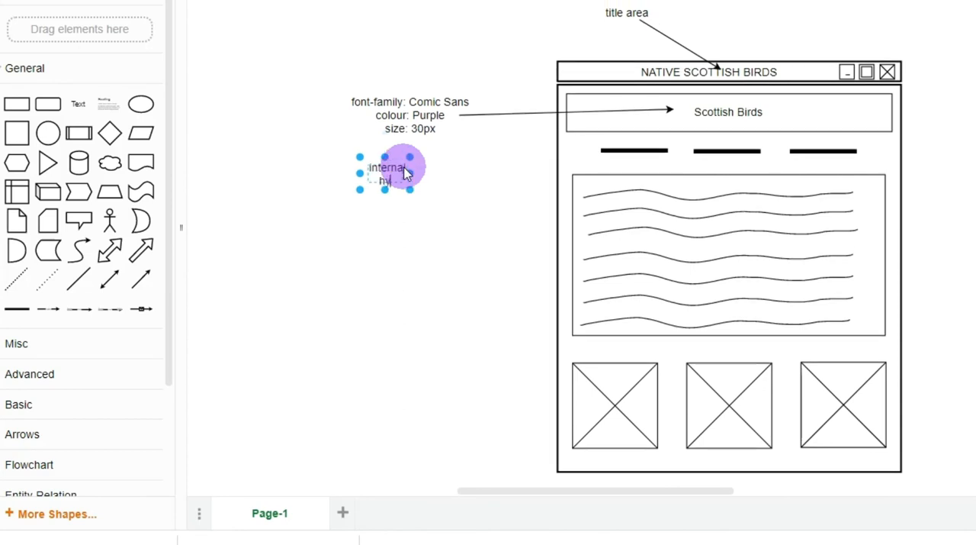
{"action": "type", "text": "perlink to the"}
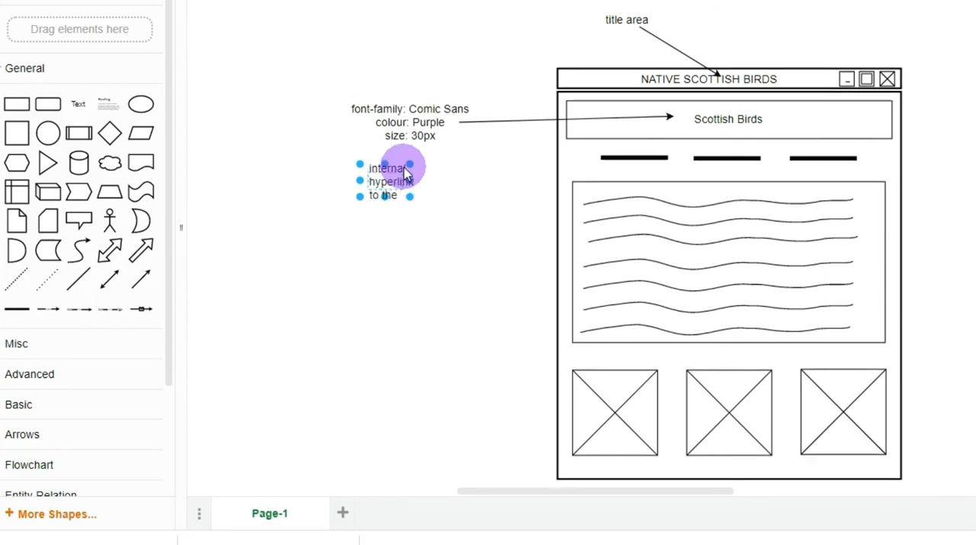
{"action": "type", "text": " rebin p"}
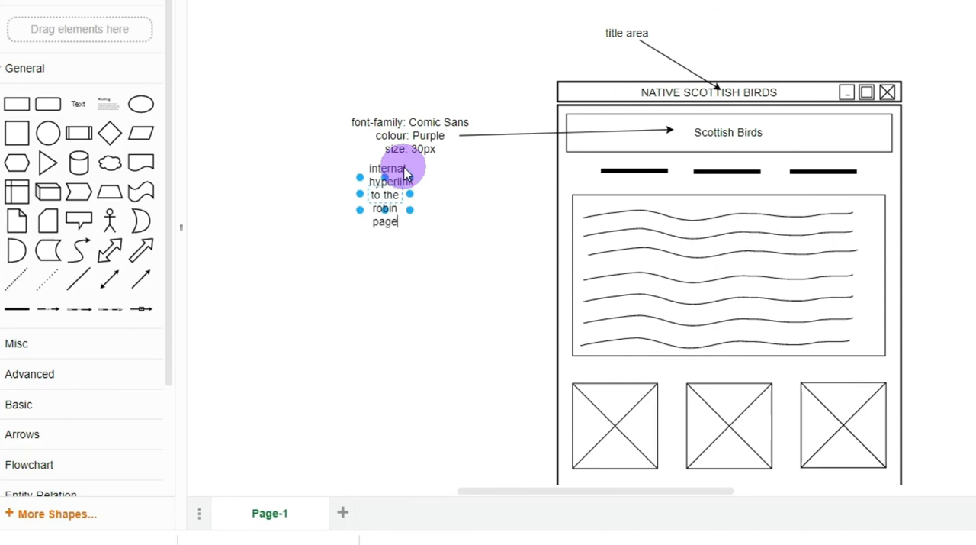
{"action": "type", "text": "age"}
{"action": "left_click_drag", "start_coordinate": [410, 194], "coordinate": [477, 197]}
{"action": "left_click", "coordinate": [415, 286]}
{"action": "left_click", "coordinate": [410, 180]}
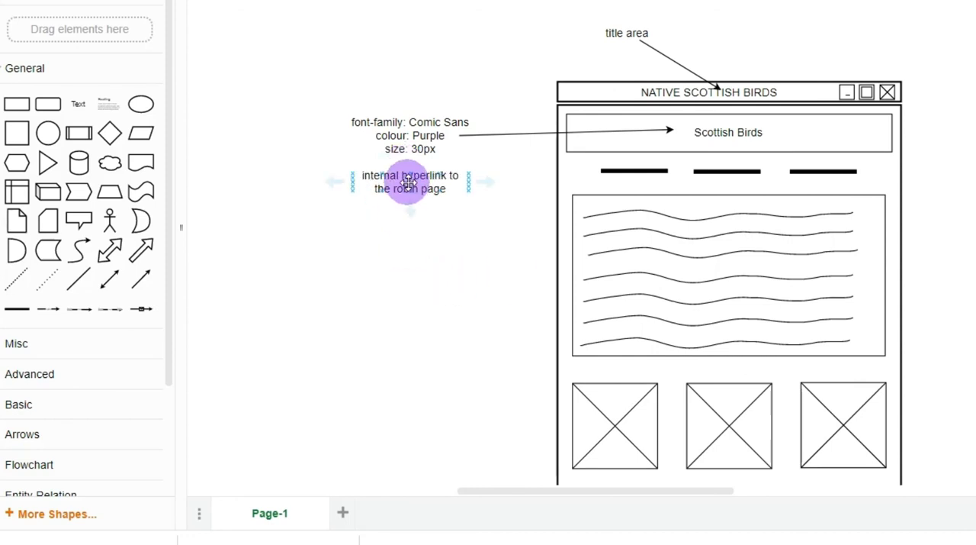
Shorten the hyperlink label's text to "internal hyperlinks"
{"action": "double_click", "coordinate": [403, 180]}
{"action": "left_click", "coordinate": [454, 192]}
{"action": "key", "text": "BackSpace"}
{"action": "key", "text": "BackSpace"}
{"action": "key", "text": "BackSpace"}
{"action": "key", "text": "BackSpace"}
{"action": "key", "text": "BackSpace"}
{"action": "key", "text": "BackSpace"}
{"action": "key", "text": "BackSpace"}
{"action": "key", "text": "BackSpace"}
{"action": "key", "text": "BackSpace"}
{"action": "key", "text": "BackSpace"}
{"action": "key", "text": "BackSpace"}
{"action": "key", "text": "BackSpace"}
{"action": "key", "text": "BackSpace"}
{"action": "key", "text": "BackSpace"}
{"action": "key", "text": "BackSpace"}
{"action": "key", "text": "BackSpace"}
{"action": "key", "text": "BackSpace"}
{"action": "key", "text": "BackSpace"}
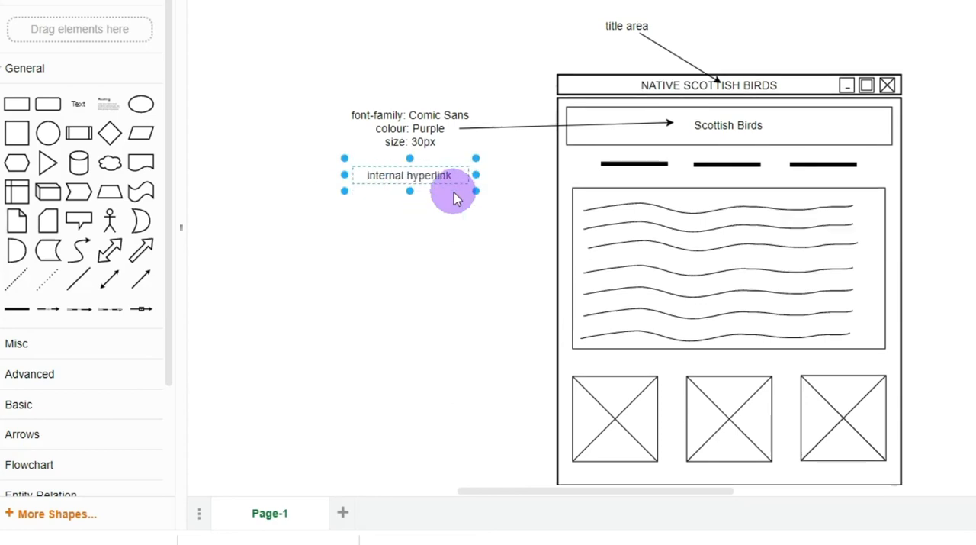
{"action": "type", "text": "s"}
{"action": "left_click", "coordinate": [324, 240]}
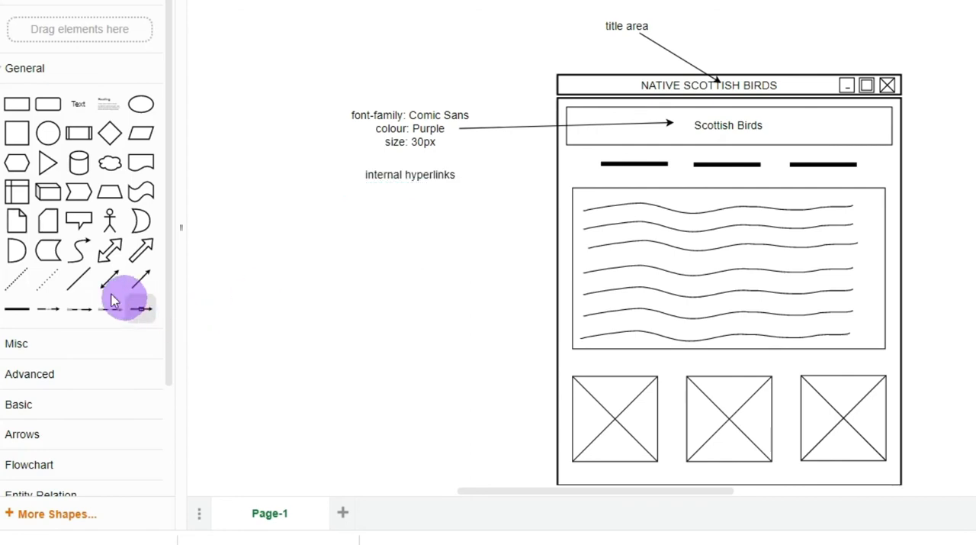
Draw an arrow from the "internal hyperlinks" label to the first navigation line and duplicate it for the second and third lines
{"action": "left_click_drag", "start_coordinate": [140, 281], "coordinate": [463, 175]}
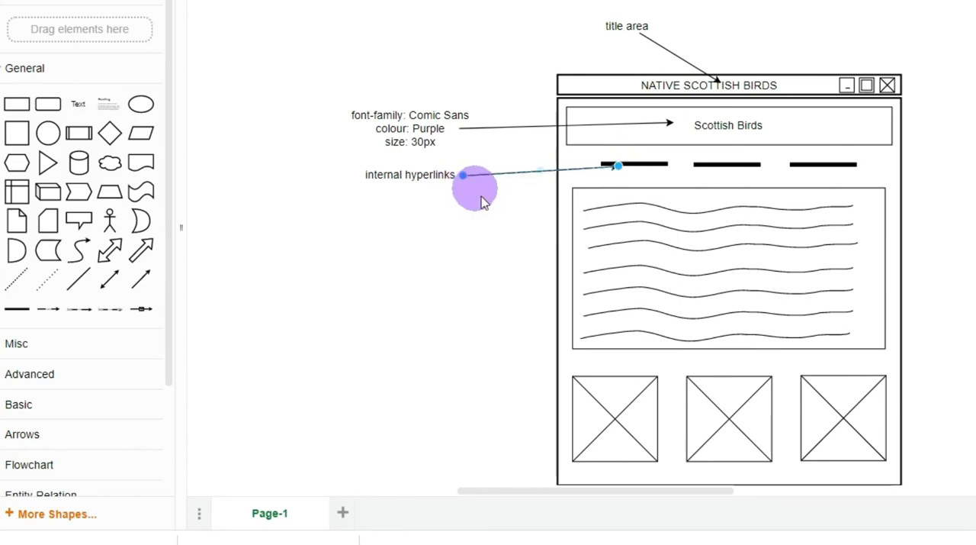
{"action": "left_click_drag", "start_coordinate": [512, 174], "coordinate": [514, 183]}
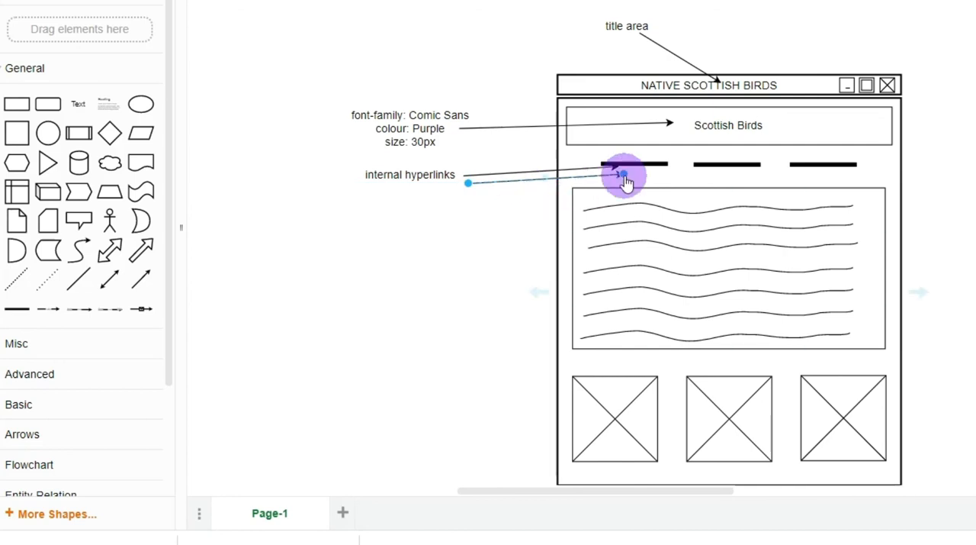
{"action": "left_click_drag", "start_coordinate": [626, 180], "coordinate": [710, 178]}
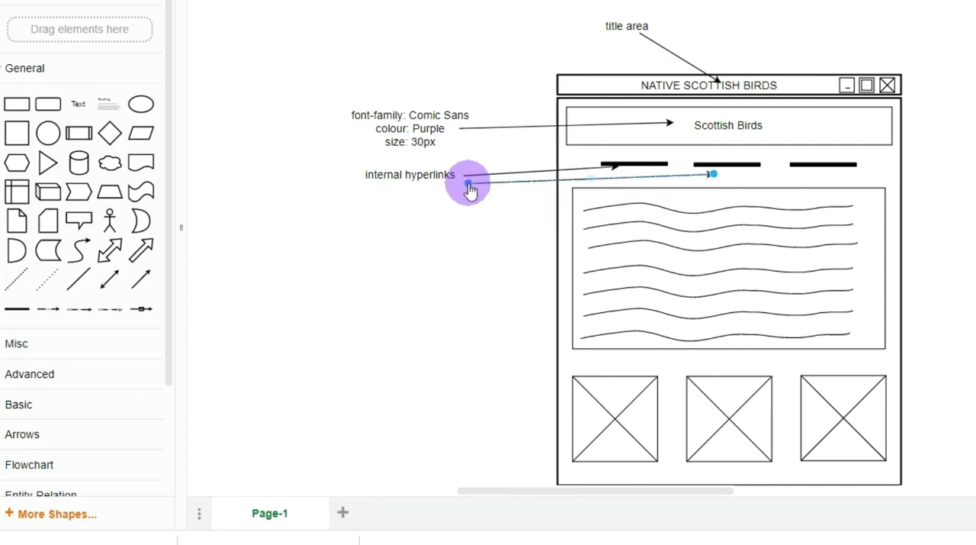
{"action": "left_click_drag", "start_coordinate": [469, 186], "coordinate": [469, 187]}
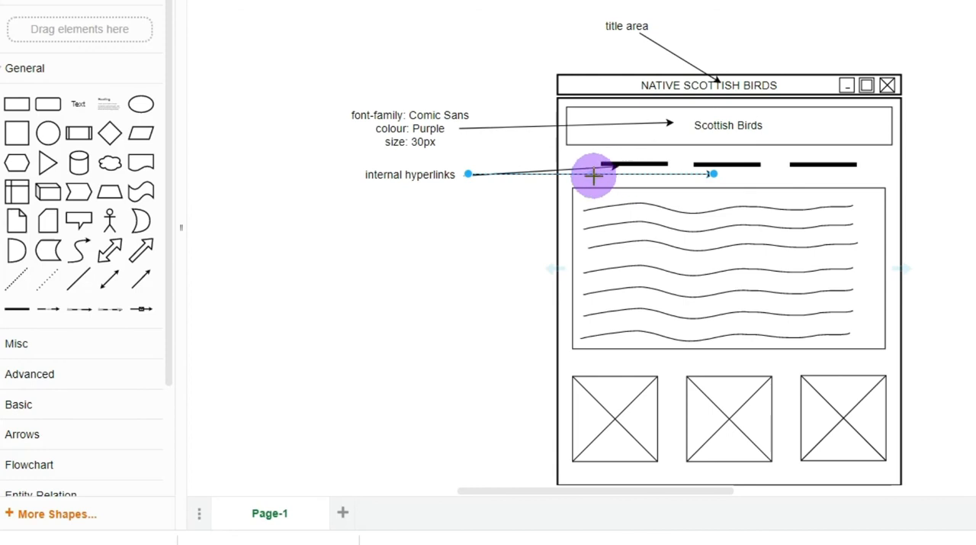
{"action": "left_click_drag", "start_coordinate": [609, 174], "coordinate": [612, 182]}
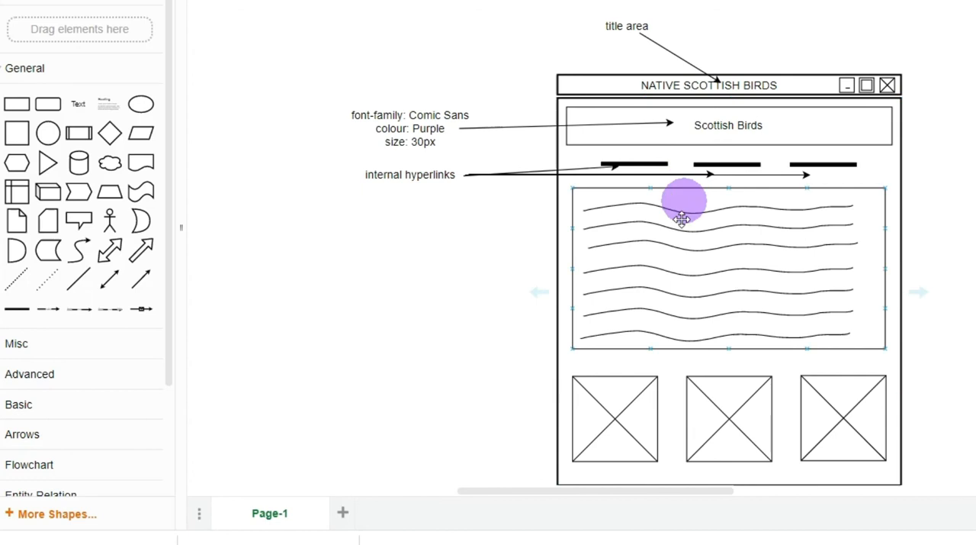
Lower the tip of the longest hyperlink arrow and move the second arrow's tip to the left end of the second navigation line
{"action": "left_click", "coordinate": [200, 39]}
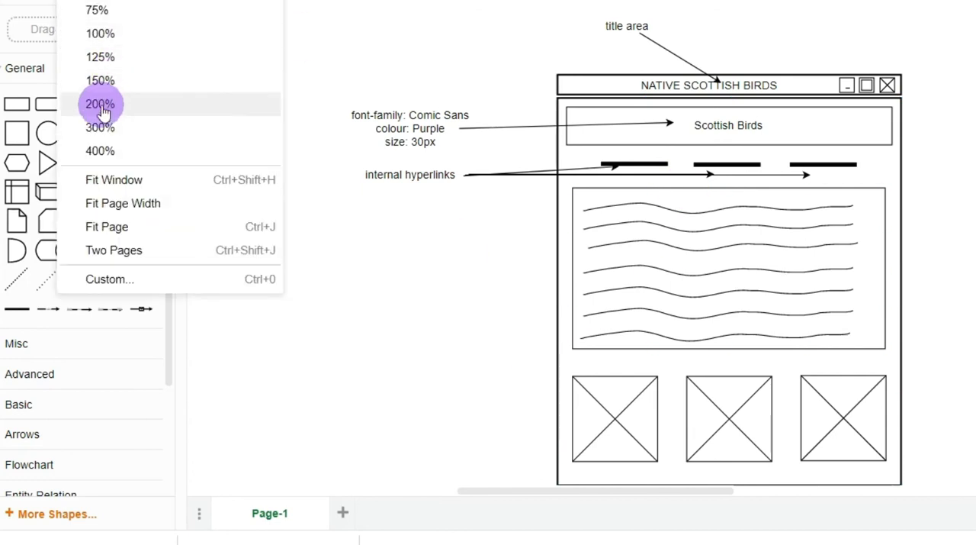
{"action": "left_click", "coordinate": [99, 103]}
{"action": "left_click", "coordinate": [828, 138]}
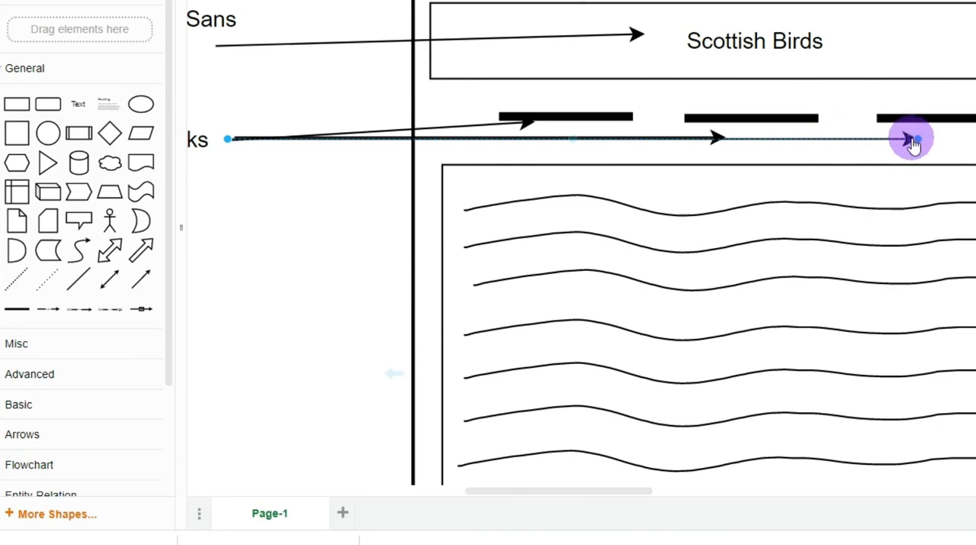
{"action": "left_click_drag", "start_coordinate": [913, 142], "coordinate": [915, 162]}
{"action": "left_click", "coordinate": [700, 137]}
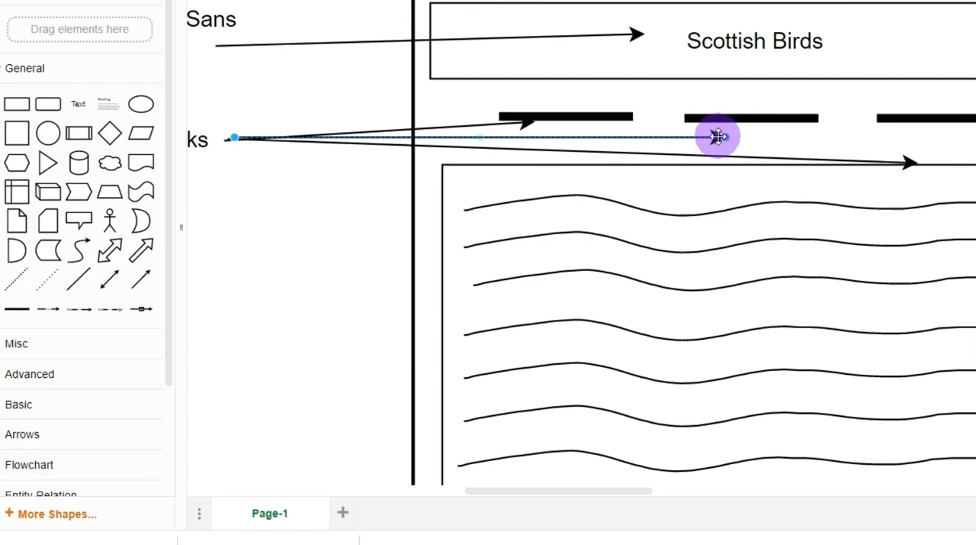
{"action": "left_click_drag", "start_coordinate": [717, 138], "coordinate": [681, 128]}
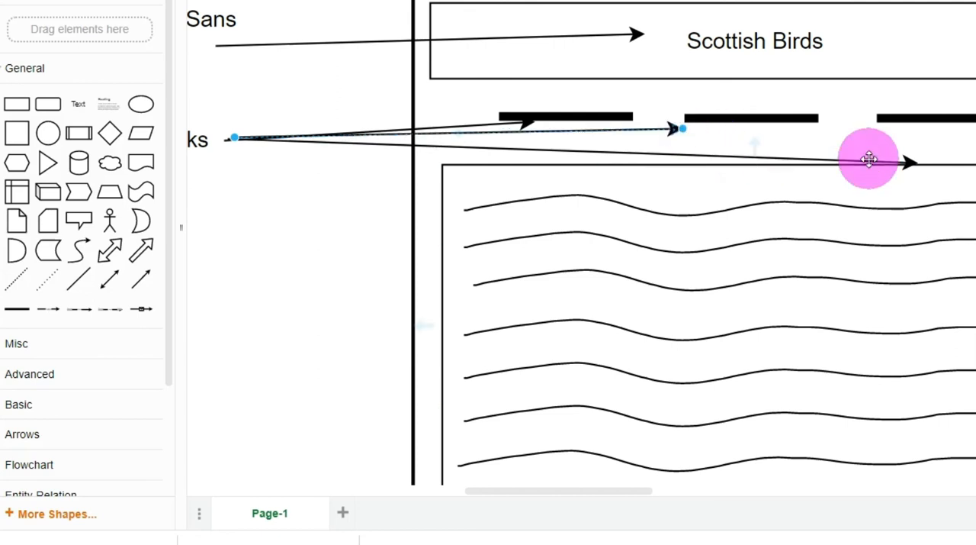
Realign the duplicate long arrow from the hyperlinks label to the third navigation line's left end, and delete the surplus lower arrow
{"action": "left_click", "coordinate": [904, 161]}
{"action": "left_click_drag", "start_coordinate": [904, 162], "coordinate": [882, 144]}
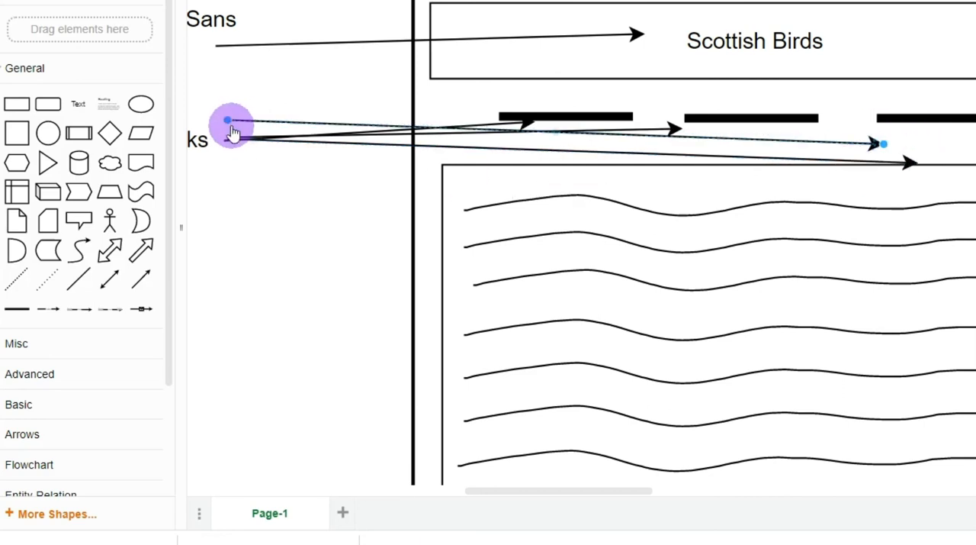
{"action": "left_click_drag", "start_coordinate": [229, 122], "coordinate": [232, 143]}
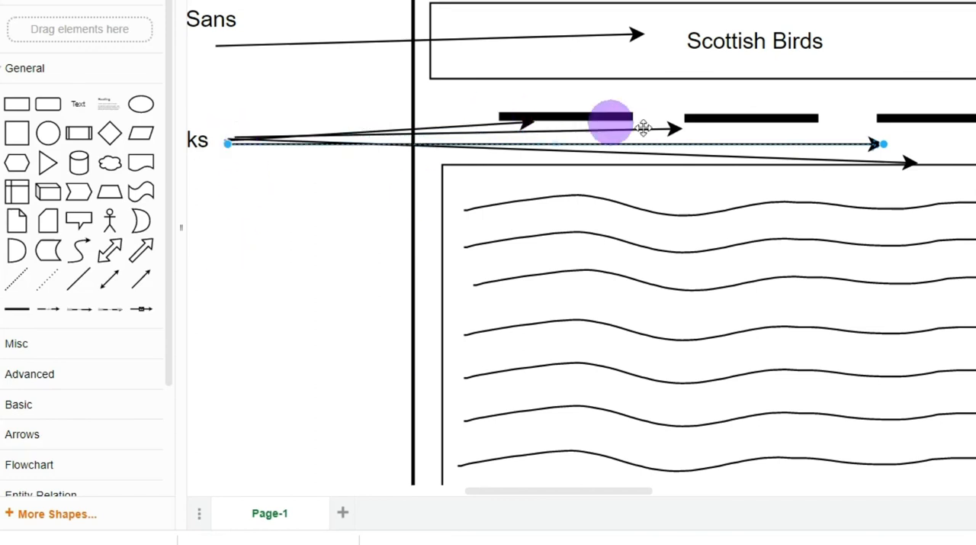
{"action": "left_click", "coordinate": [791, 161]}
{"action": "key", "text": "Delete"}
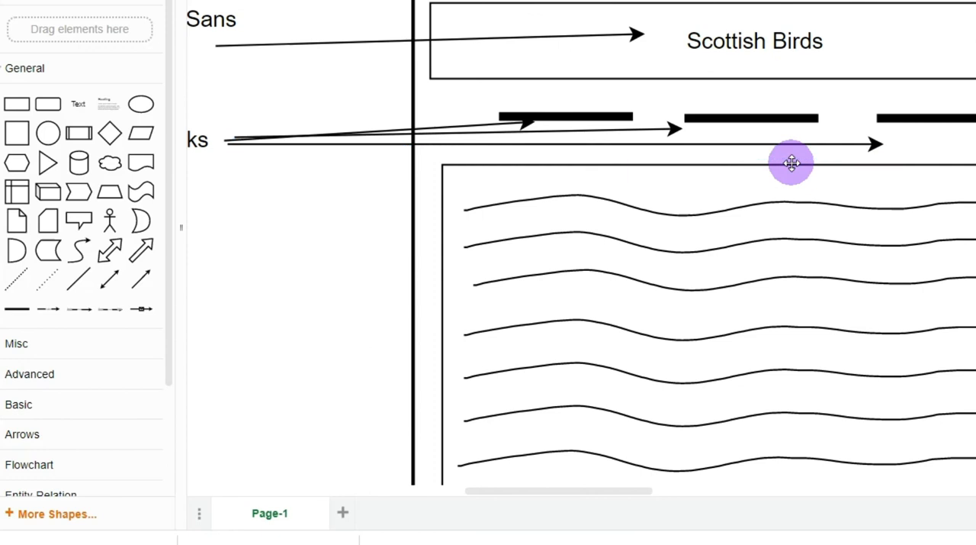
Raise the tip of the longest hyperlink arrow closer to the left end of the third navigation line
{"action": "left_click", "coordinate": [879, 144]}
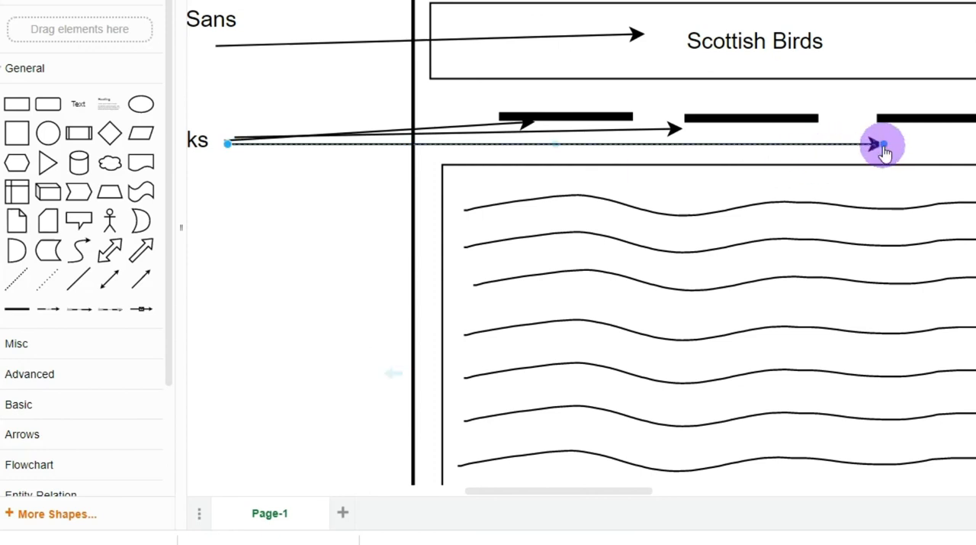
{"action": "left_click_drag", "start_coordinate": [883, 145], "coordinate": [879, 135]}
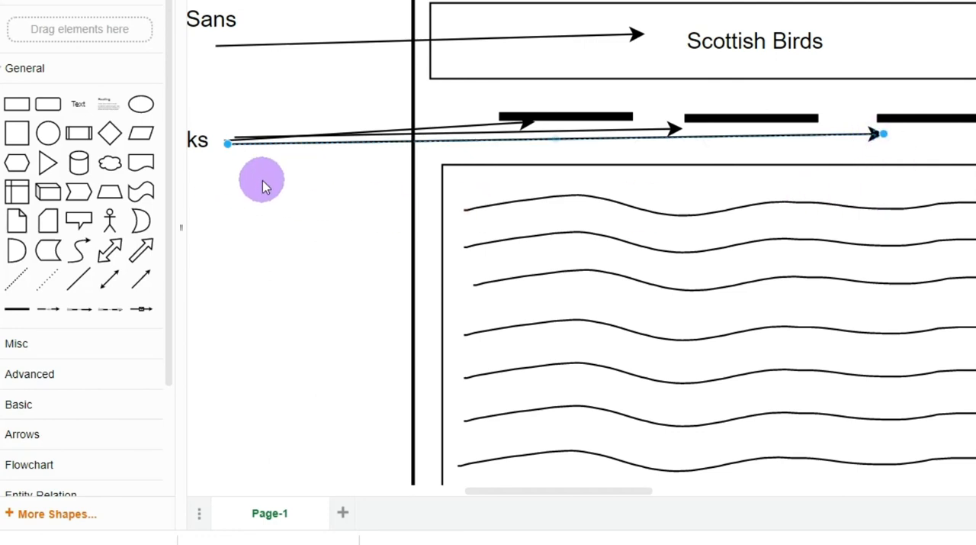
{"action": "left_click", "coordinate": [90, 0]}
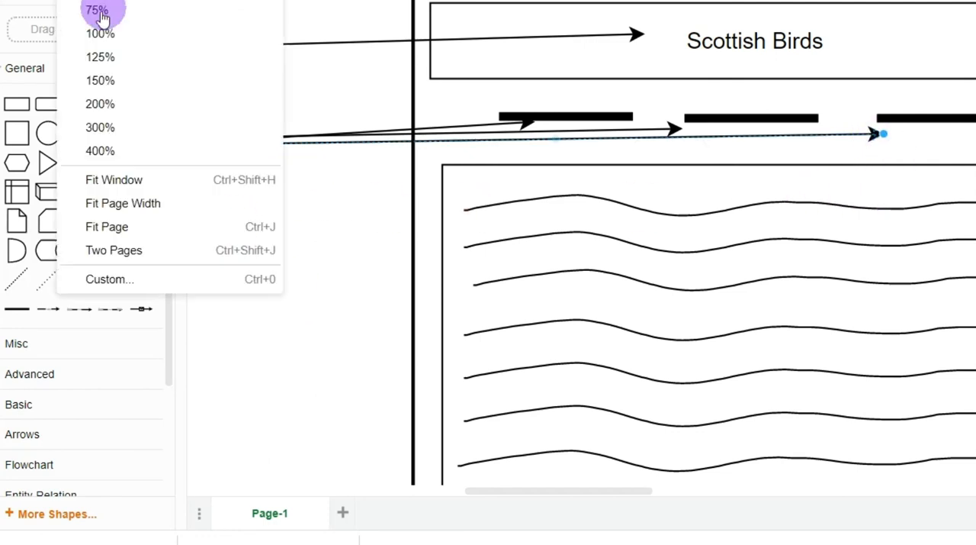
{"action": "left_click", "coordinate": [100, 34]}
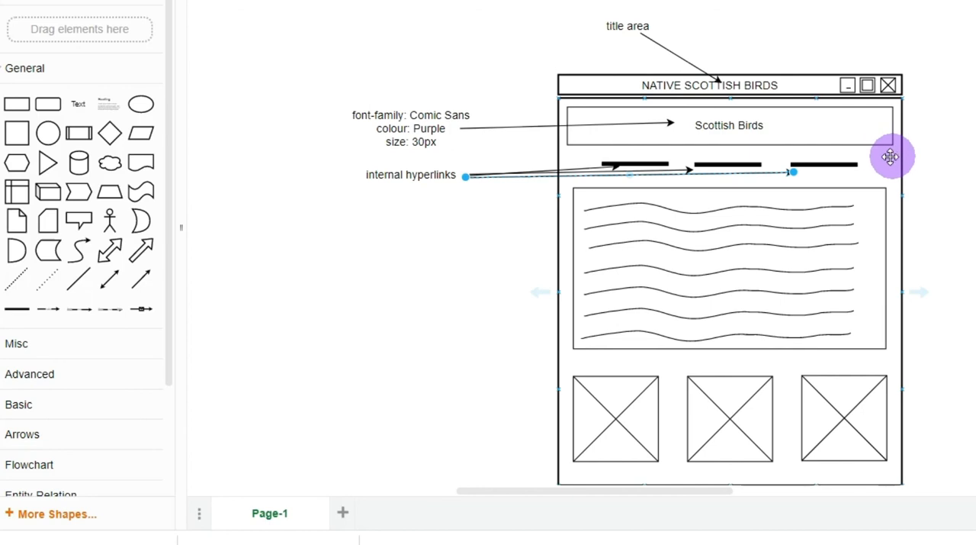
Add a text label "background colour of page: light green" outside the browser window's upper right side, widened so it wraps onto two lines
{"action": "left_click_drag", "start_coordinate": [77, 112], "coordinate": [915, 125]}
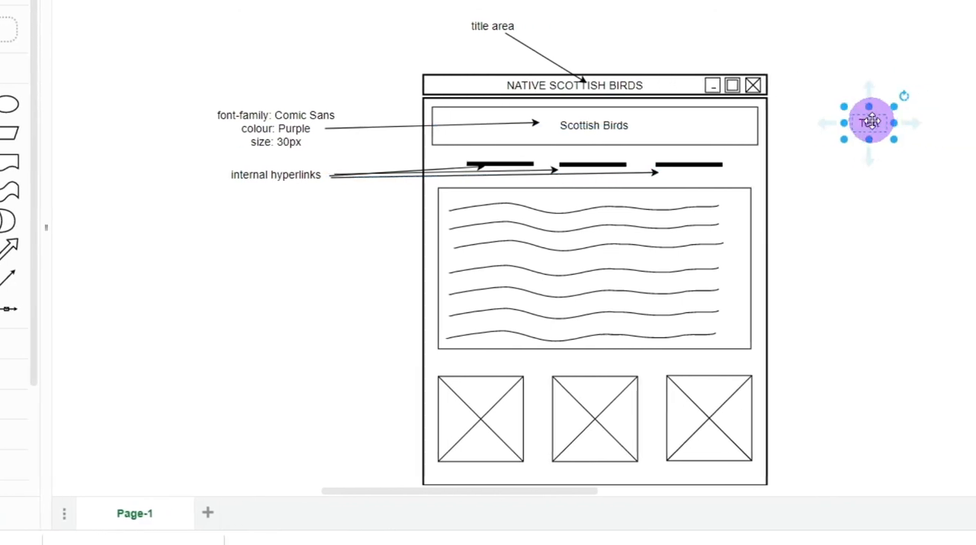
{"action": "double_click", "coordinate": [872, 122]}
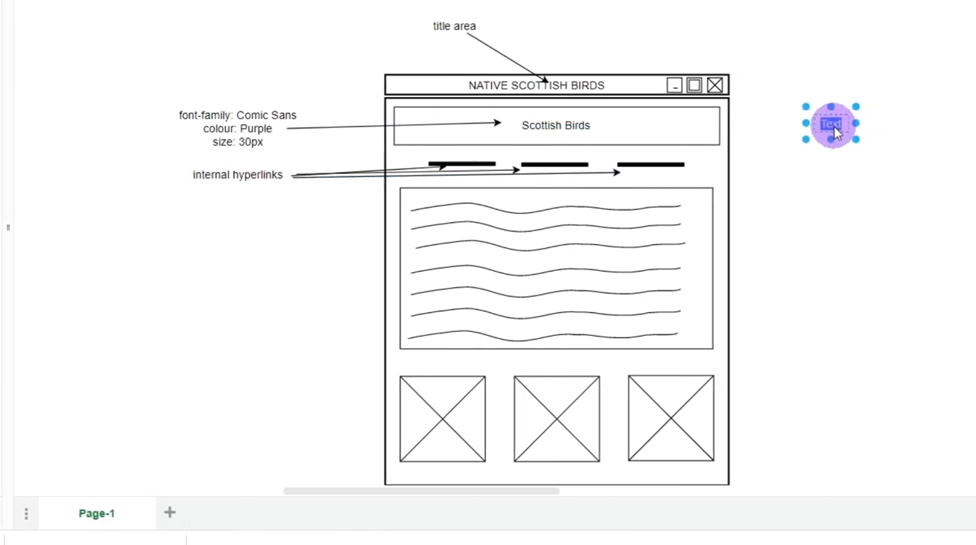
{"action": "type", "text": "background colour of page"}
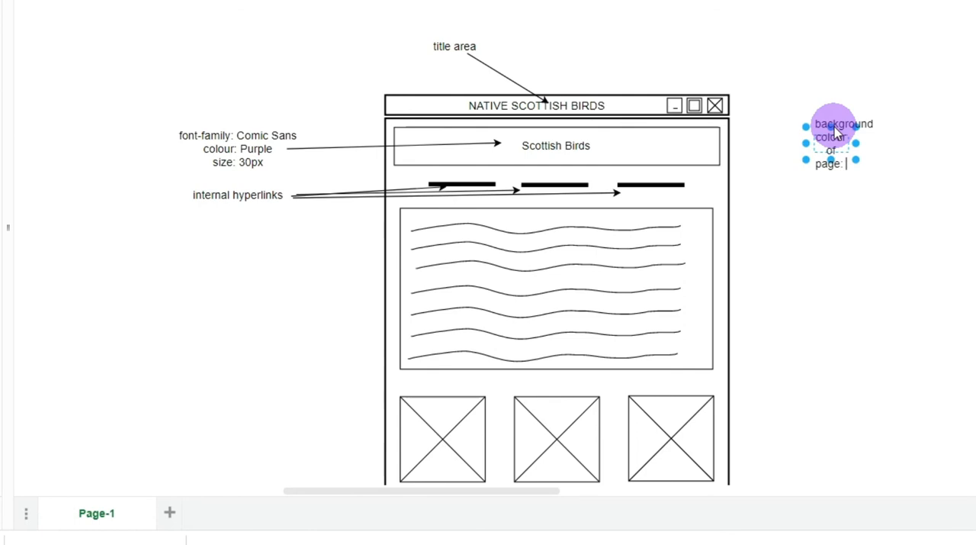
{"action": "type", "text": ":"}
{"action": "key", "text": "Return"}
{"action": "type", "text": "light "}
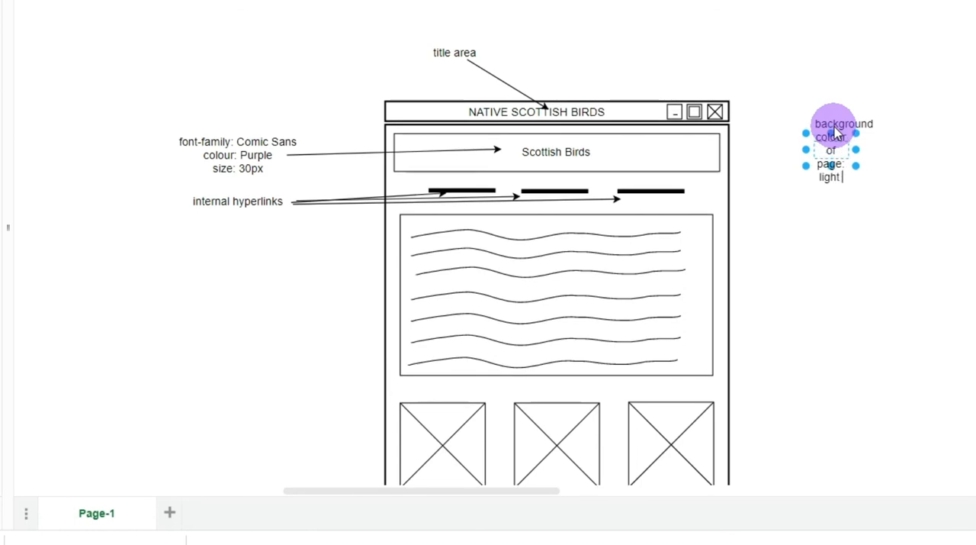
{"action": "type", "text": "green"}
{"action": "left_click_drag", "start_coordinate": [855, 155], "coordinate": [961, 155]}
{"action": "left_click_drag", "start_coordinate": [894, 152], "coordinate": [902, 118]}
{"action": "left_click", "coordinate": [852, 174]}
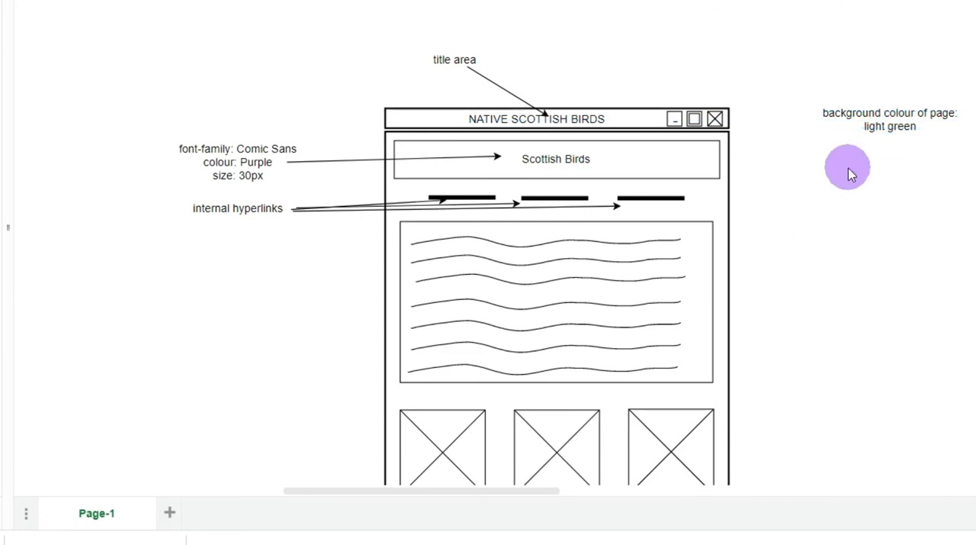
Draw an arrow from the background colour label to the blank page area beside the third navigation line
{"action": "left_click_drag", "start_coordinate": [11, 316], "coordinate": [708, 197]}
{"action": "left_click_drag", "start_coordinate": [818, 135], "coordinate": [832, 131]}
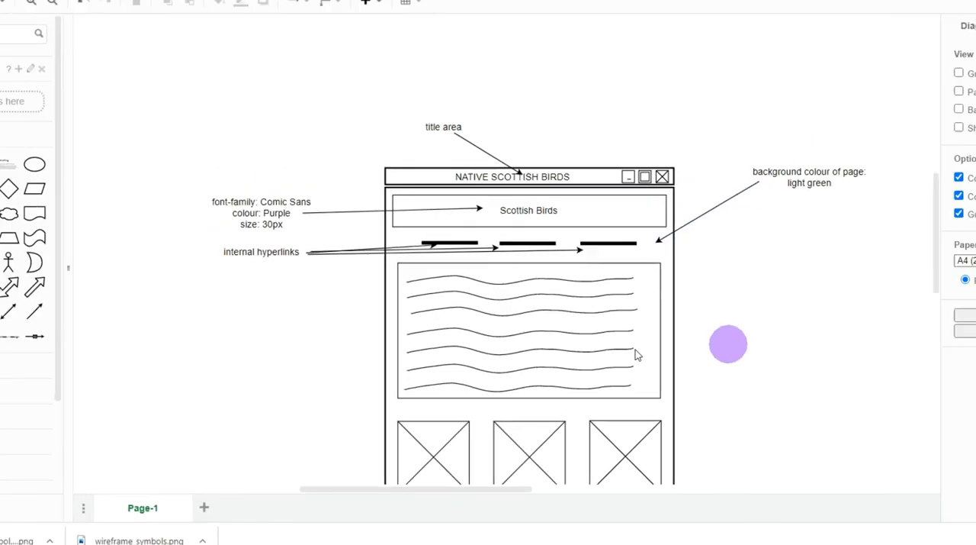
{"action": "left_click", "coordinate": [509, 260]}
Add a three-line text label beside the wavy text block reading "font family Arial", "colour blue", "text size 18px", and narrow its box
{"action": "scroll", "coordinate": [469, 330], "scroll_direction": "down", "scroll_amount": 1}
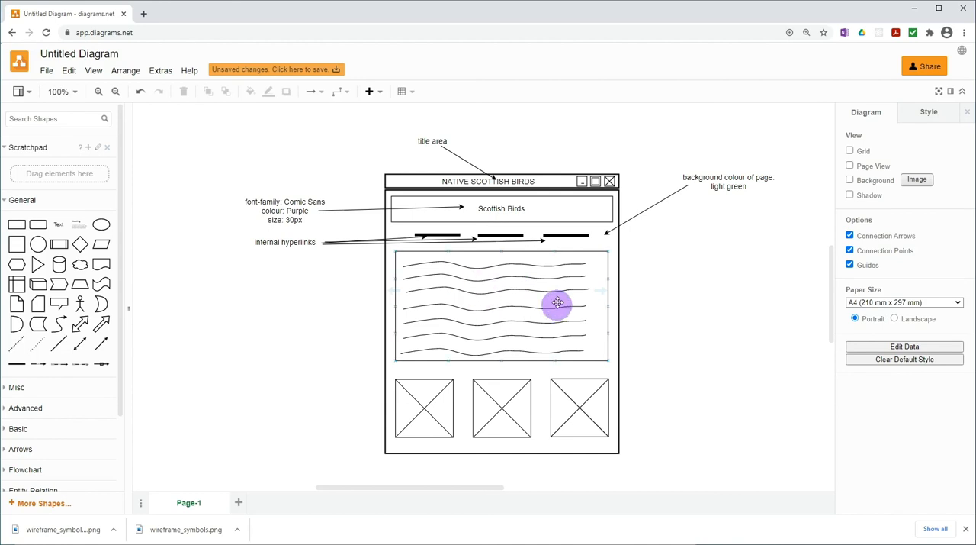
{"action": "mouse_move", "coordinate": [61, 228]}
{"action": "left_click_drag", "start_coordinate": [61, 227], "coordinate": [793, 305]}
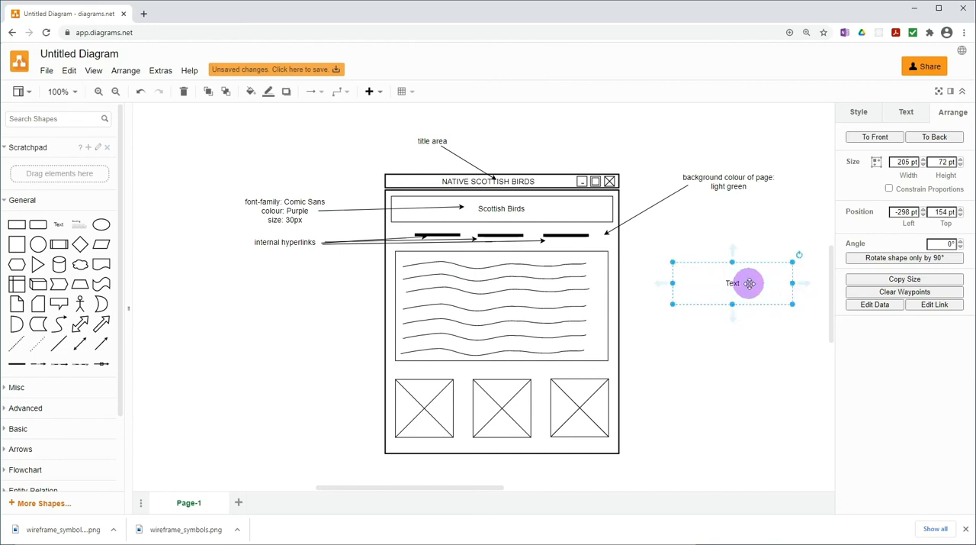
{"action": "double_click", "coordinate": [730, 283]}
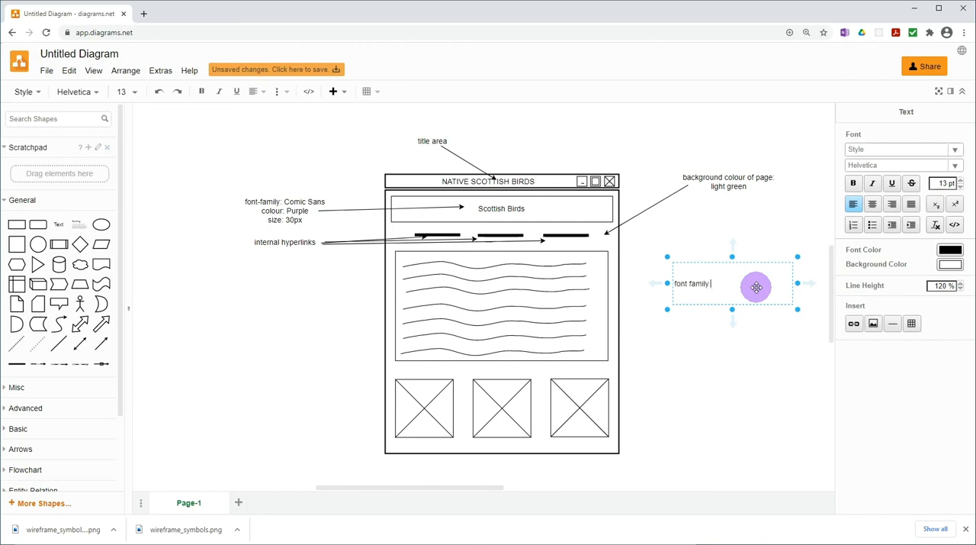
{"action": "type", "text": "font family Arial"}
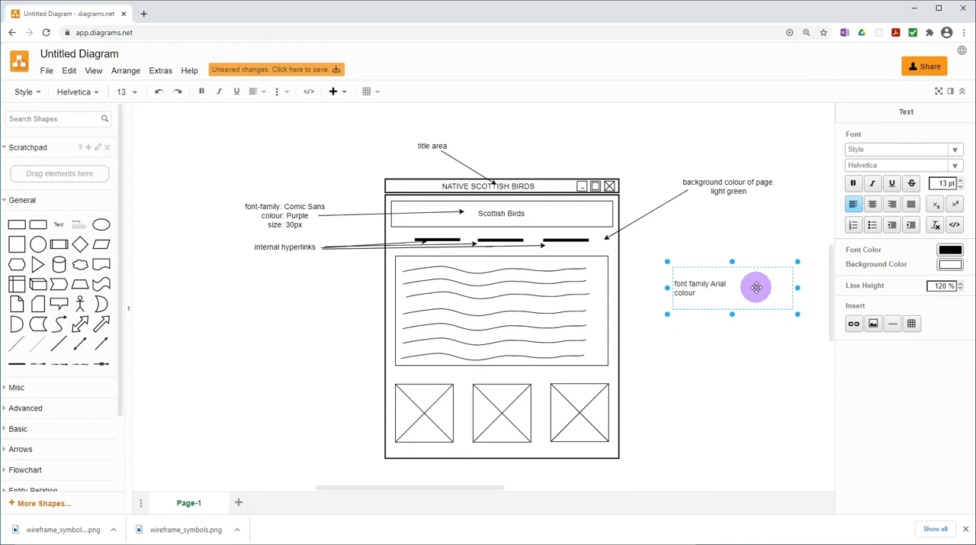
{"action": "type", "text": "lue"}
{"action": "key", "text": "Return"}
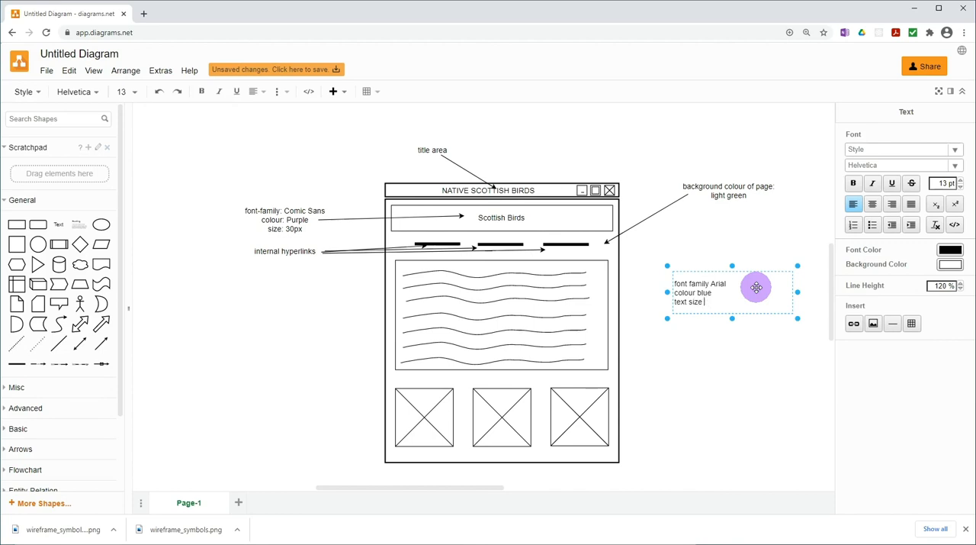
{"action": "left_click_drag", "start_coordinate": [798, 292], "coordinate": [732, 292]}
{"action": "left_click", "coordinate": [725, 360]}
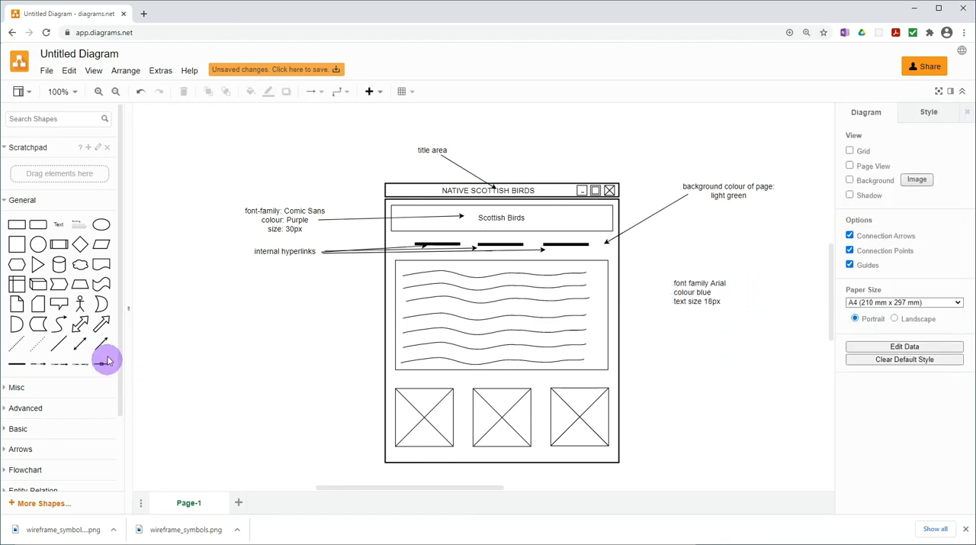
Draw an arrow from the Arial font label to the wavy lines in the content box
{"action": "left_click_drag", "start_coordinate": [97, 349], "coordinate": [568, 309]}
{"action": "left_click_drag", "start_coordinate": [631, 308], "coordinate": [672, 297]}
{"action": "left_click", "coordinate": [737, 374]}
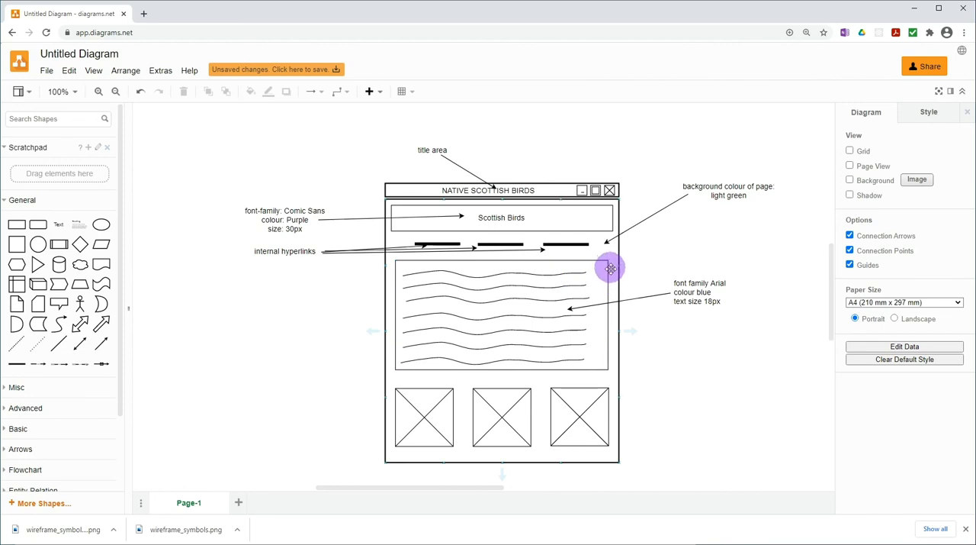
{"action": "left_click", "coordinate": [389, 276]}
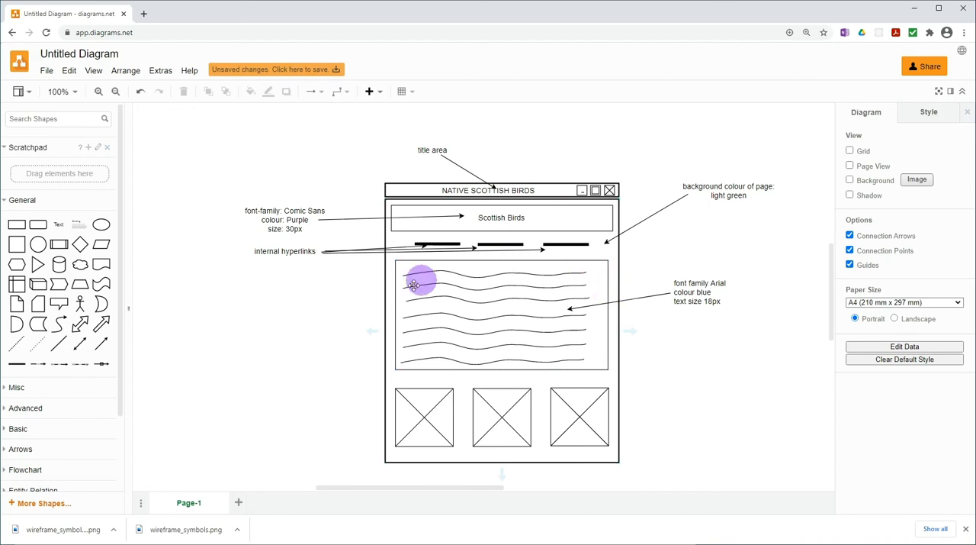
Add a text label "200 x 200px", about 93 pt wide, to the left of the image placeholders
{"action": "scroll", "coordinate": [538, 309], "scroll_direction": "down", "scroll_amount": 1}
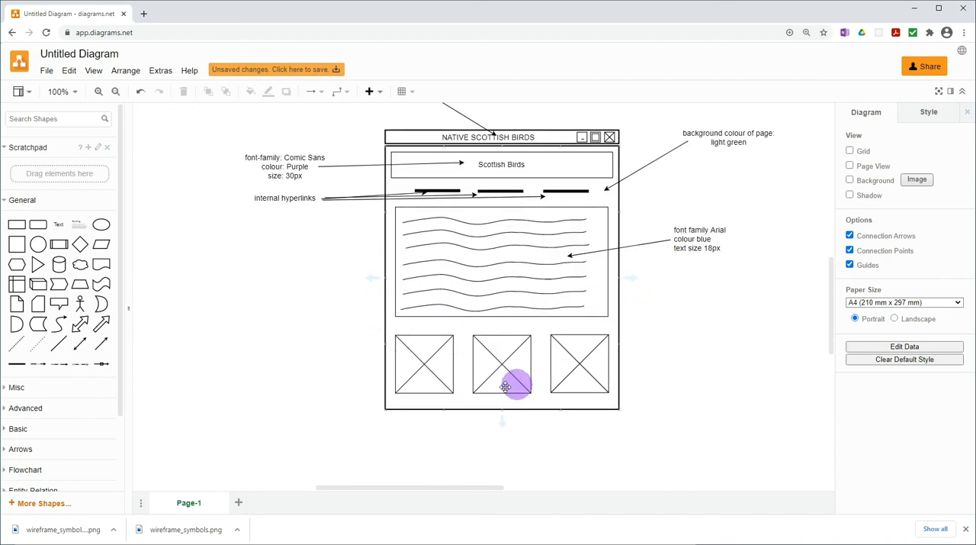
{"action": "left_click", "coordinate": [595, 368]}
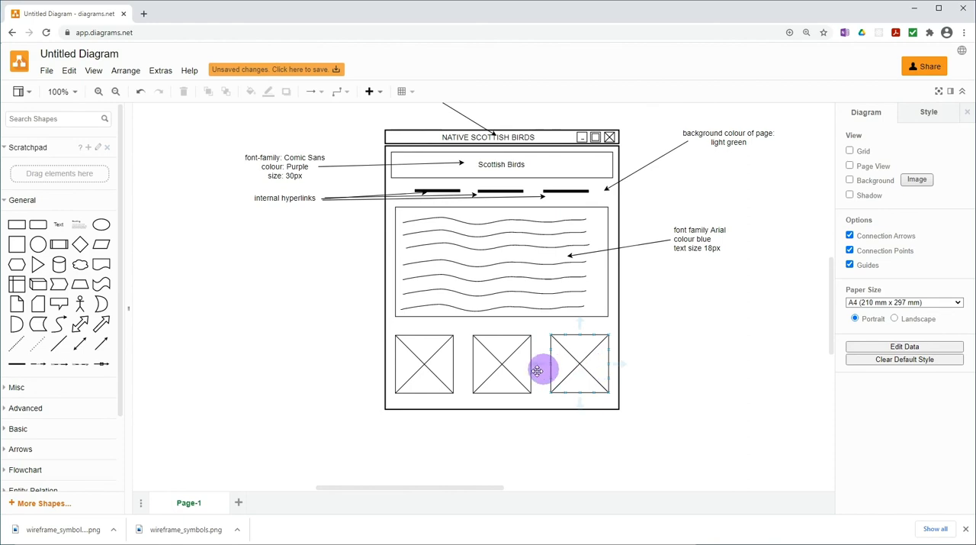
{"action": "left_click", "coordinate": [428, 348]}
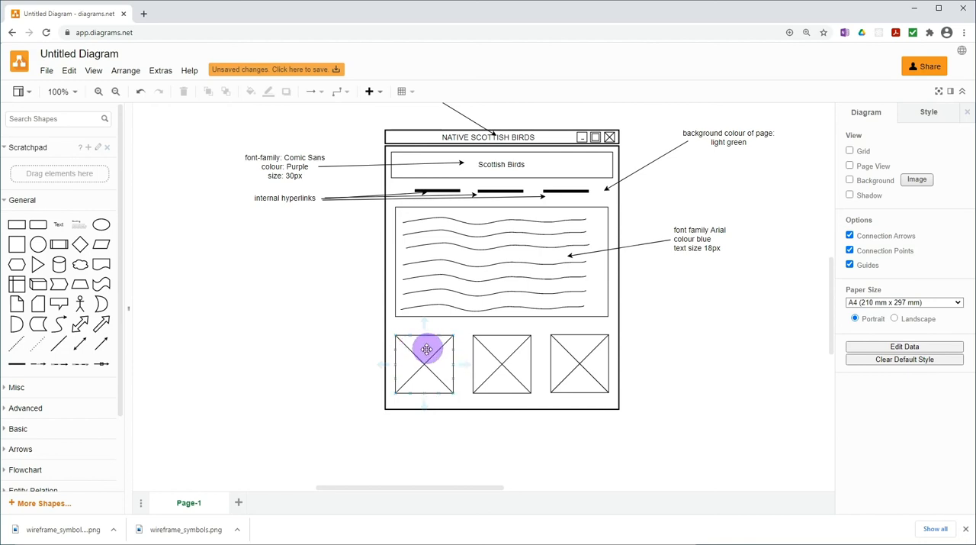
{"action": "left_click_drag", "start_coordinate": [60, 227], "coordinate": [301, 364]}
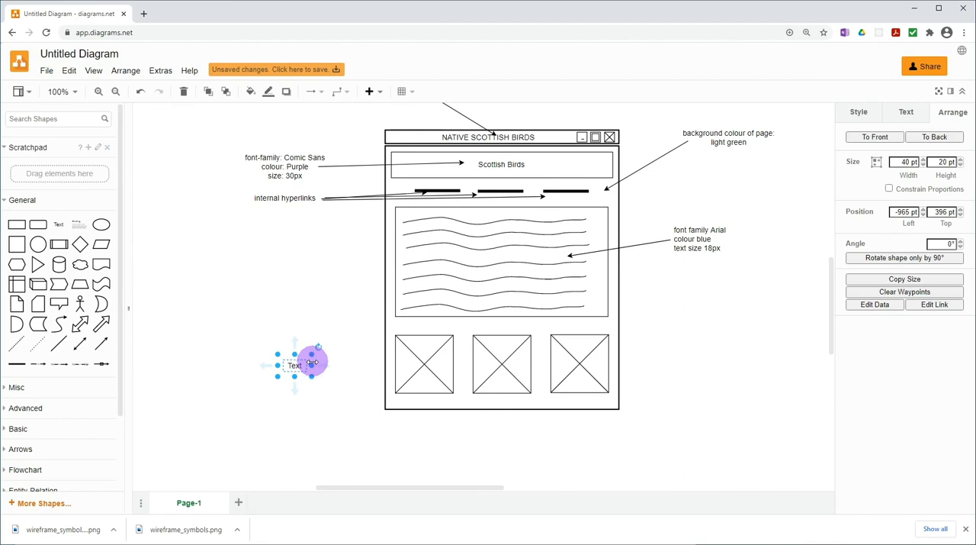
{"action": "double_click", "coordinate": [330, 364]}
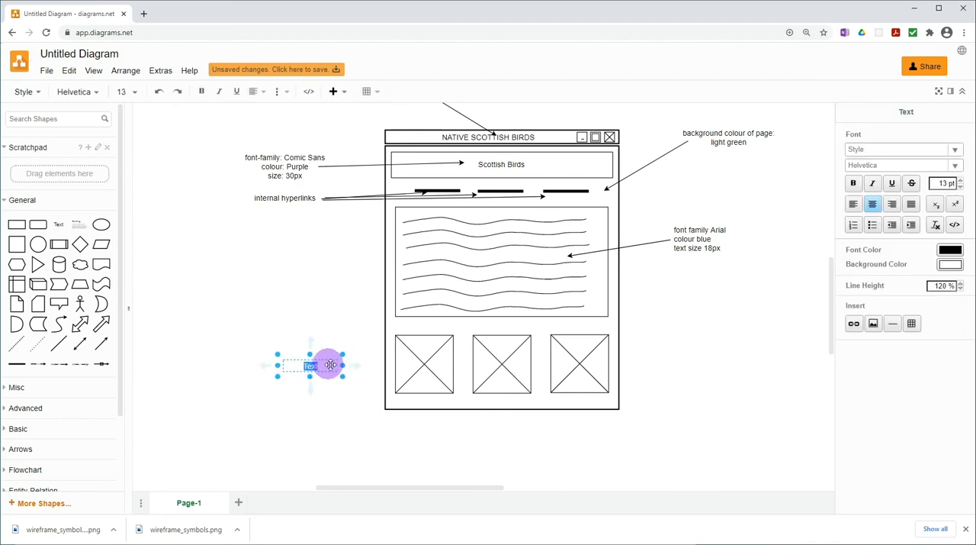
{"action": "left_click", "coordinate": [328, 389]}
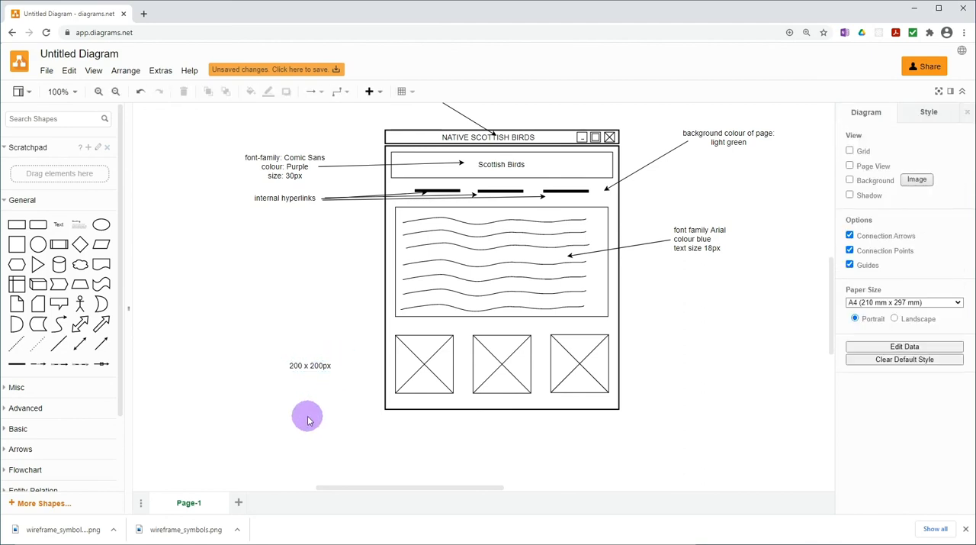
Duplicate the "200 x 200px" label and place one copy in the upper part of each of the three image placeholders
{"action": "left_click", "coordinate": [305, 374]}
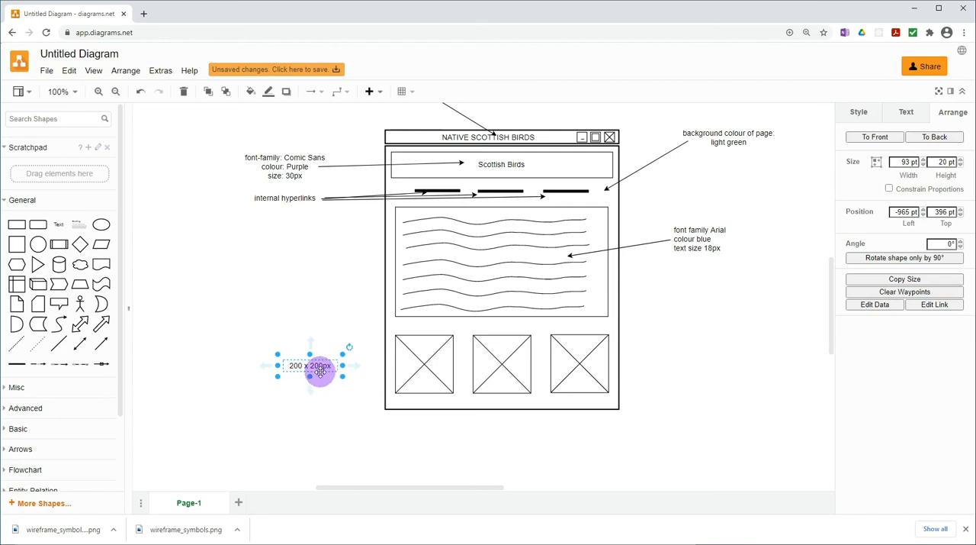
{"action": "left_click_drag", "start_coordinate": [317, 370], "coordinate": [434, 350]}
{"action": "left_click", "coordinate": [338, 418]}
{"action": "left_click_drag", "start_coordinate": [316, 407], "coordinate": [511, 339]}
{"action": "left_click", "coordinate": [382, 402]}
{"action": "left_click_drag", "start_coordinate": [311, 365], "coordinate": [579, 347]}
{"action": "left_click", "coordinate": [735, 410]}
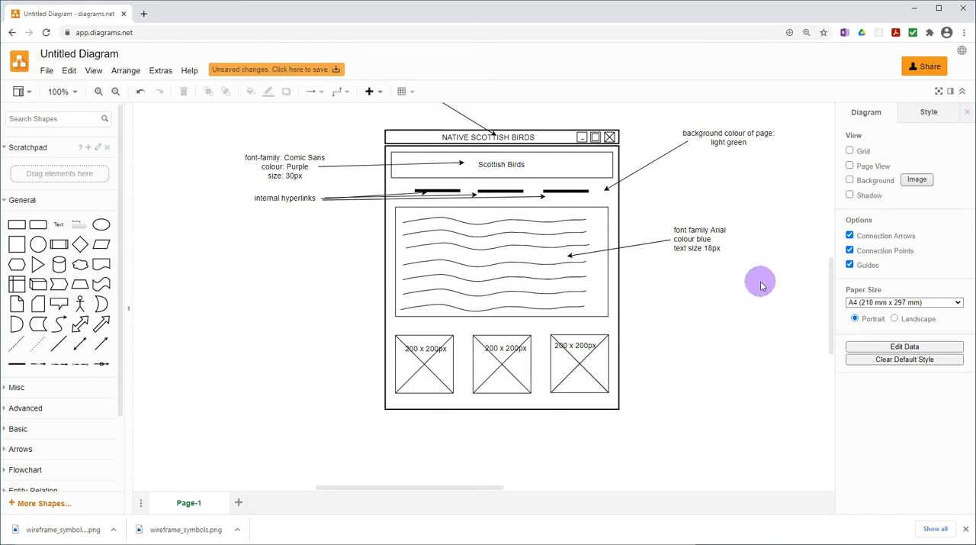
{"action": "left_click", "coordinate": [740, 143]}
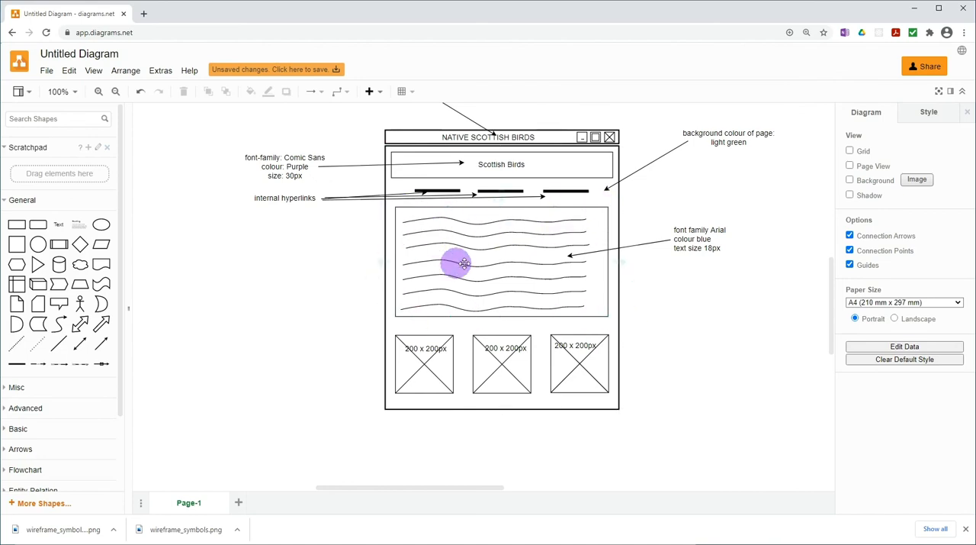
{"action": "left_click", "coordinate": [410, 364]}
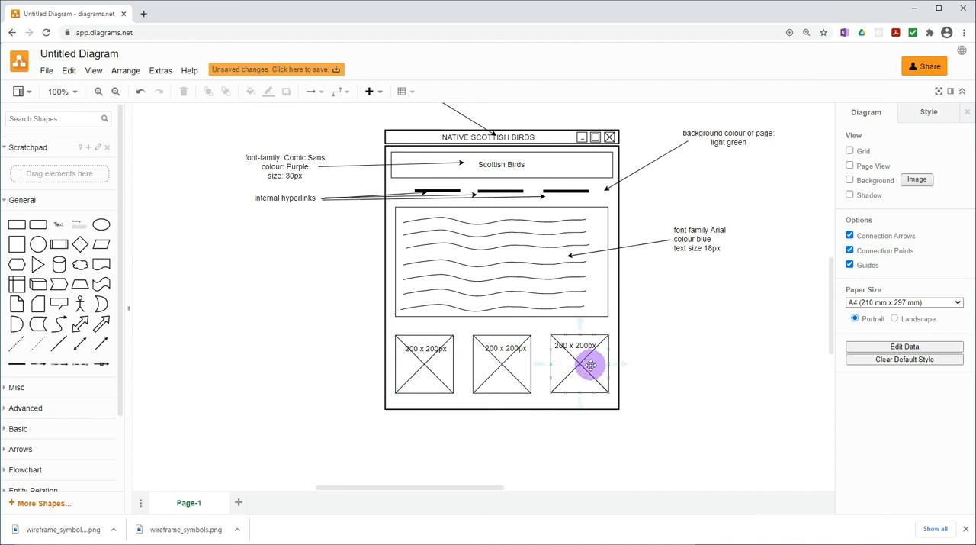
{"action": "left_click", "coordinate": [497, 356]}
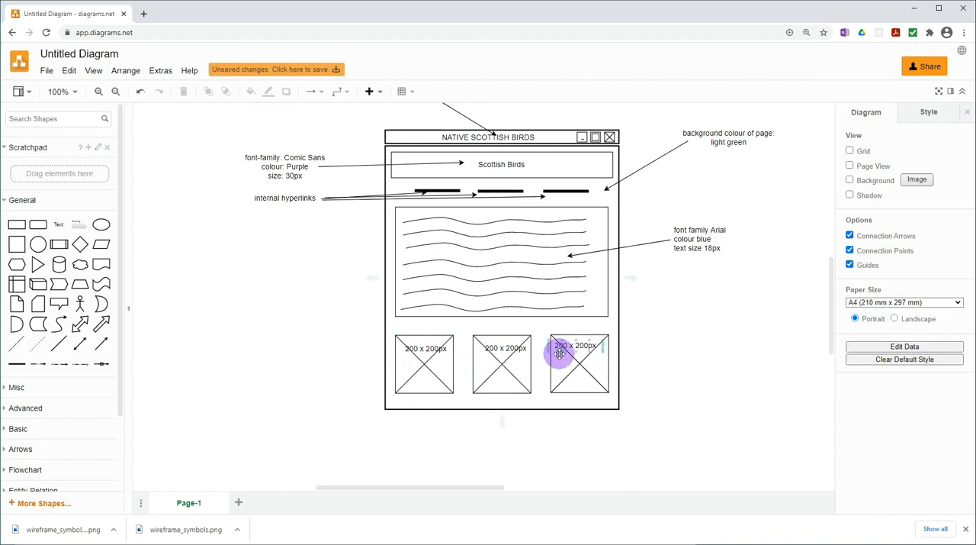